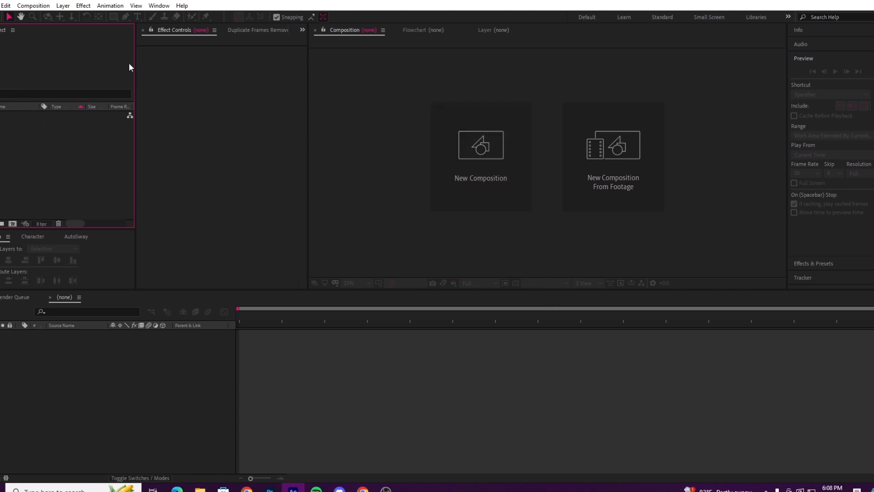
Step: Start a new composition and apply the HDV/HDTV 720 29.97 preset
{"action": "left_click", "coordinate": [47, 9]}
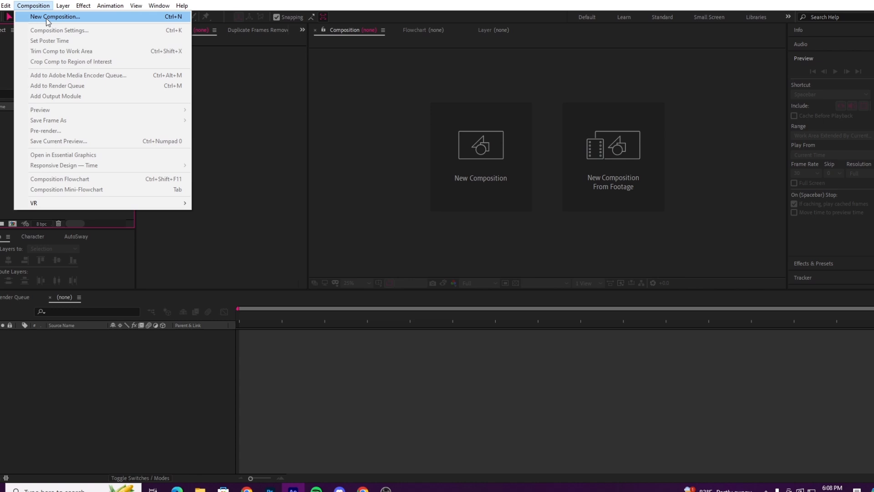
{"action": "left_click", "coordinate": [456, 182]}
{"action": "left_click", "coordinate": [454, 174]}
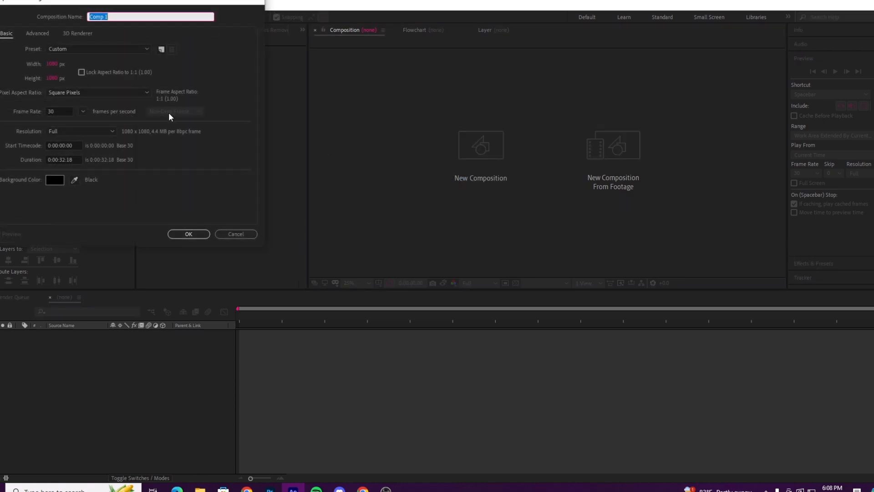
{"action": "left_click_drag", "start_coordinate": [163, 2], "coordinate": [431, 78]}
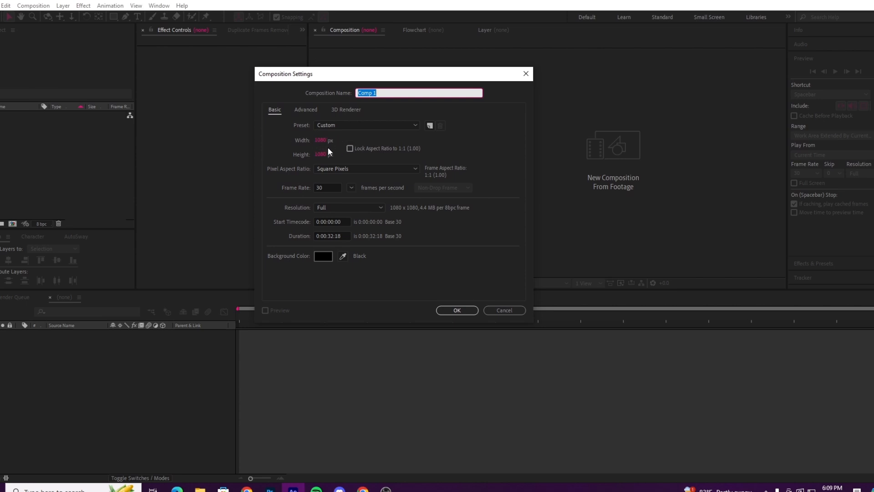
{"action": "left_click", "coordinate": [314, 125]}
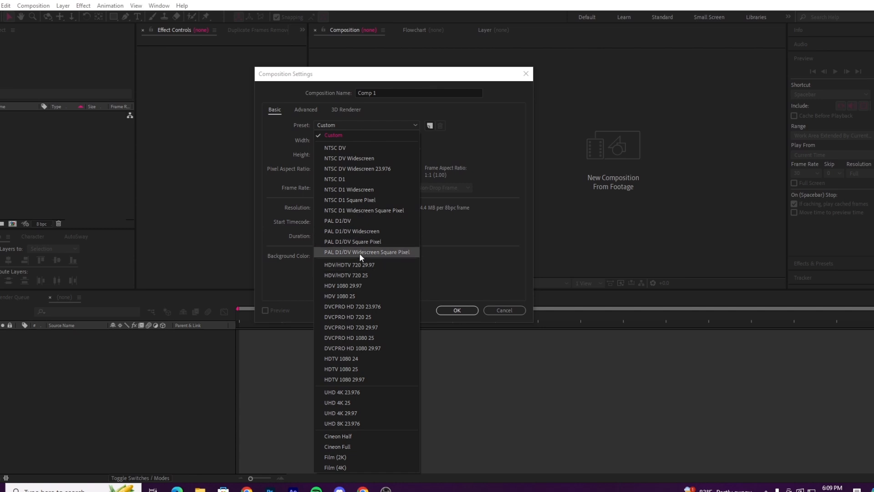
{"action": "left_click", "coordinate": [283, 153]}
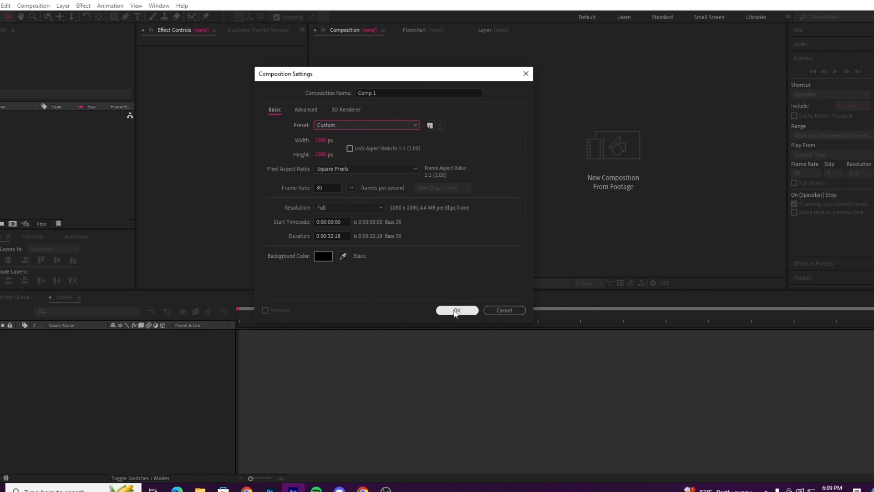
{"action": "left_click", "coordinate": [395, 124]}
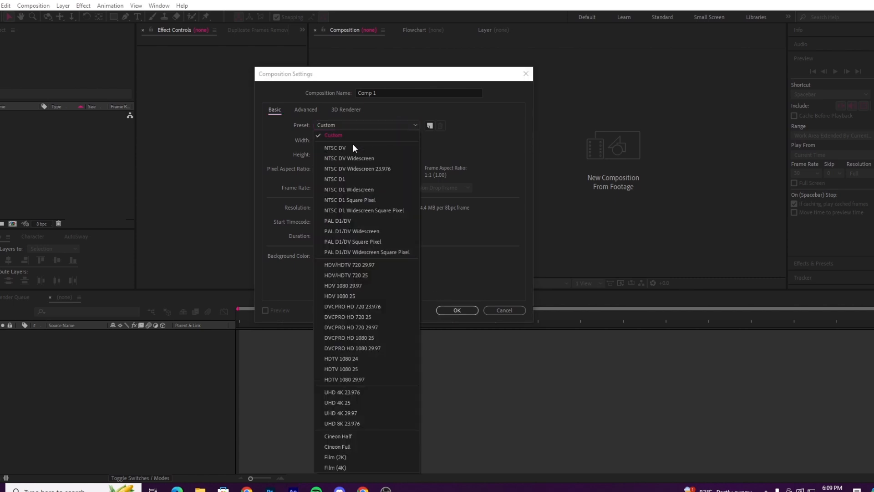
{"action": "left_click", "coordinate": [353, 264]}
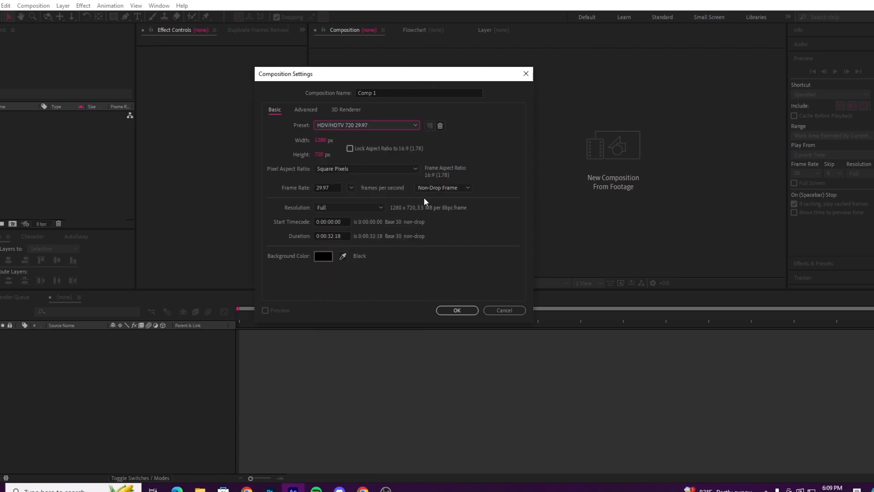
Step: Set the new composition's frame rate to 30 fps and create it
{"action": "left_click_drag", "start_coordinate": [377, 74], "coordinate": [240, 53]}
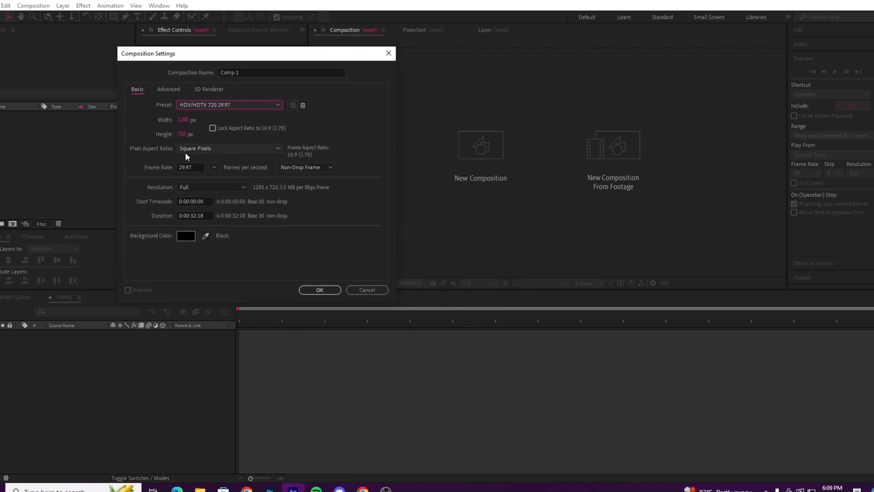
{"action": "left_click", "coordinate": [214, 167]}
{"action": "left_click", "coordinate": [231, 248]}
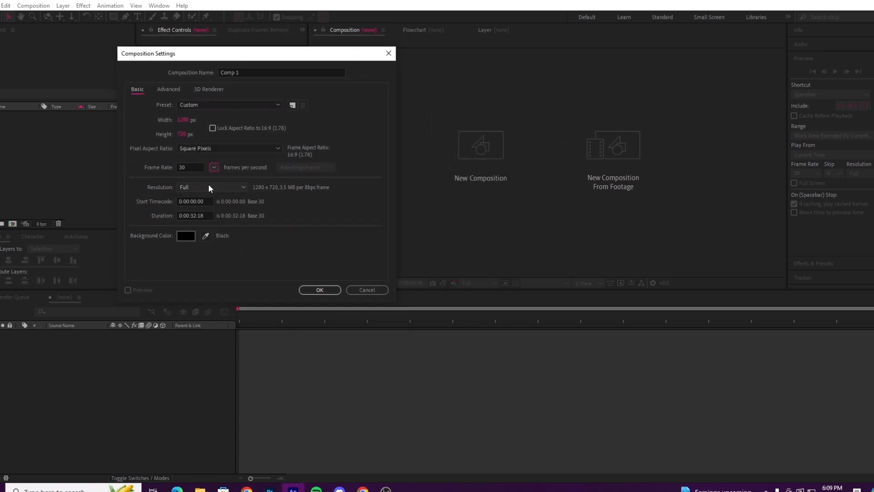
{"action": "left_click", "coordinate": [214, 167]}
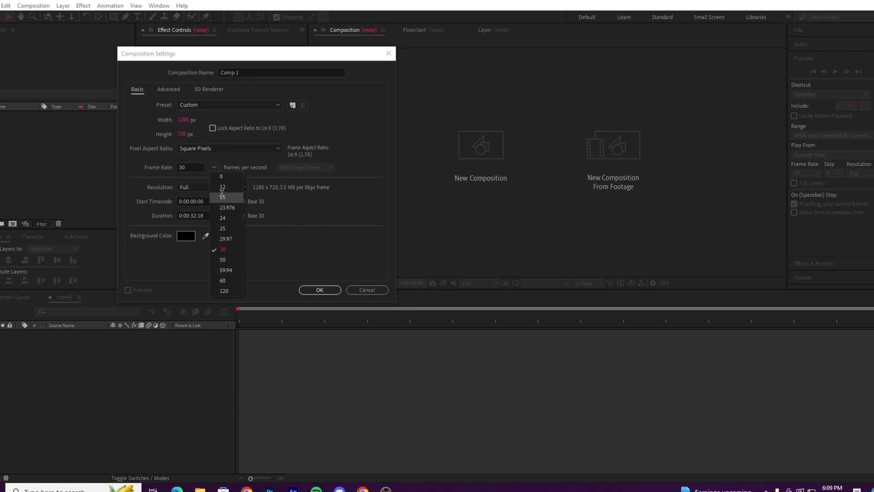
{"action": "left_click", "coordinate": [228, 252]}
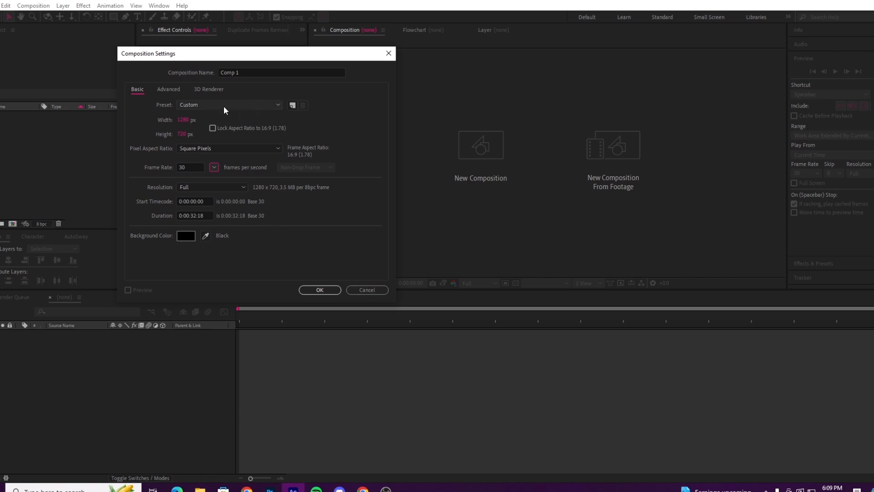
{"action": "left_click", "coordinate": [335, 287]}
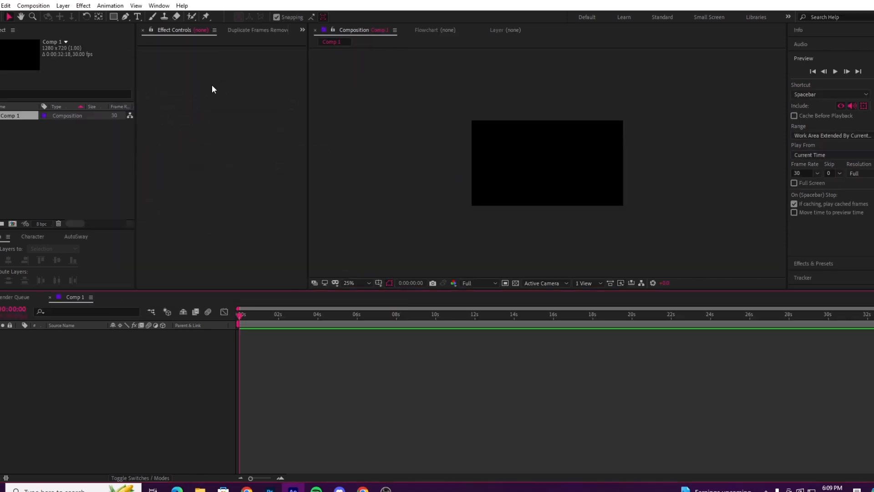
Step: Enlarge the composition preview to 50% magnification
{"action": "left_click", "coordinate": [349, 282]}
{"action": "left_click", "coordinate": [362, 294]}
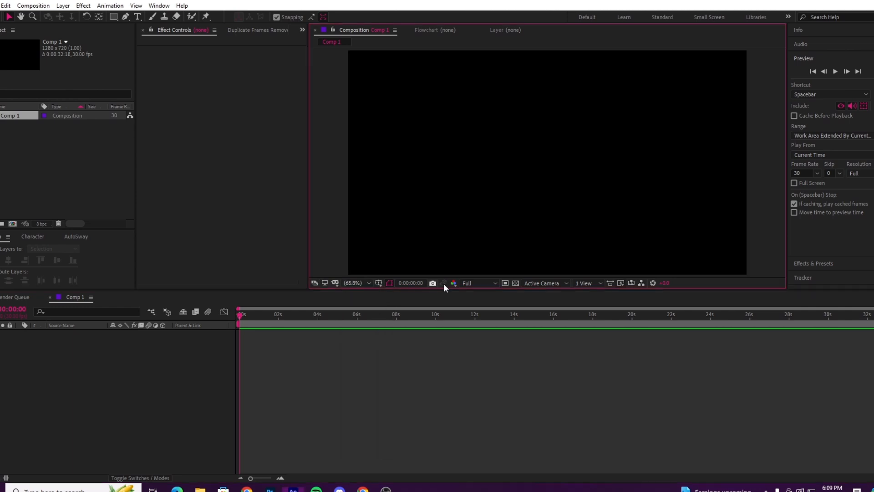
{"action": "scroll", "coordinate": [569, 178], "scroll_direction": "down", "scroll_amount": 1}
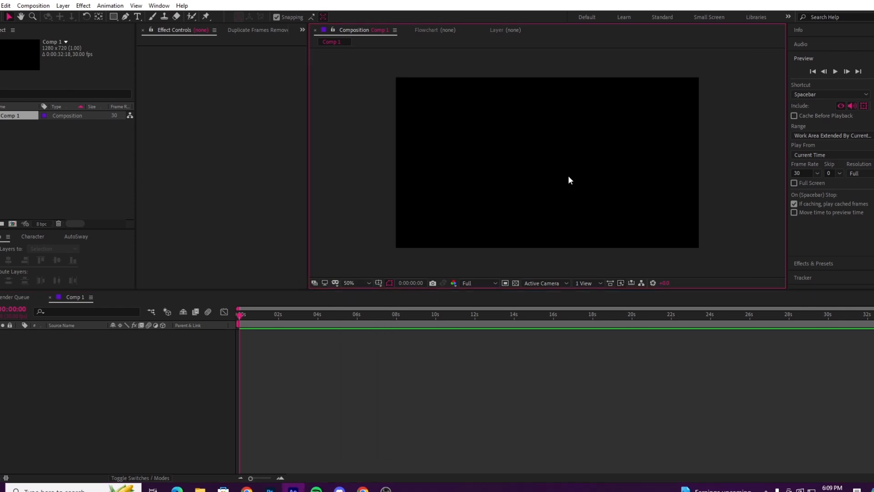
{"action": "left_click", "coordinate": [33, 6]}
{"action": "left_click", "coordinate": [46, 30]}
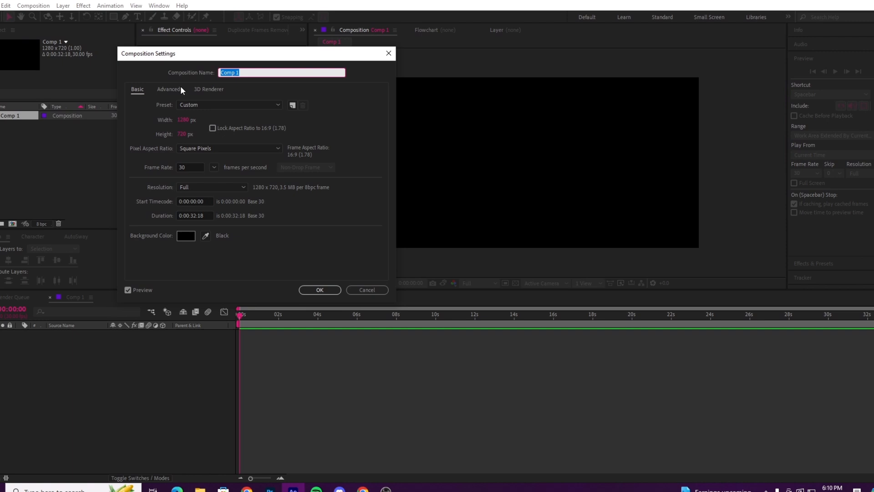
{"action": "left_click", "coordinate": [388, 53]}
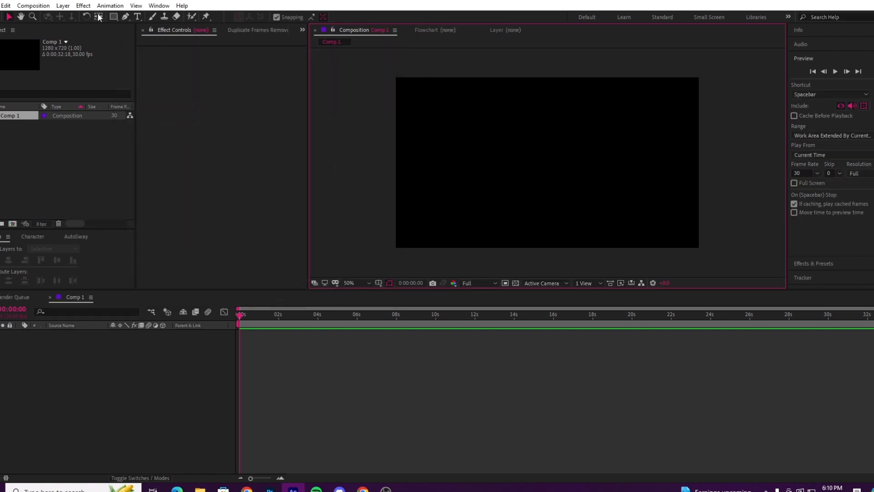
Step: Change Comp 1's dimensions to 1080 px wide by 1080 px high in its composition settings
{"action": "left_click", "coordinate": [33, 6]}
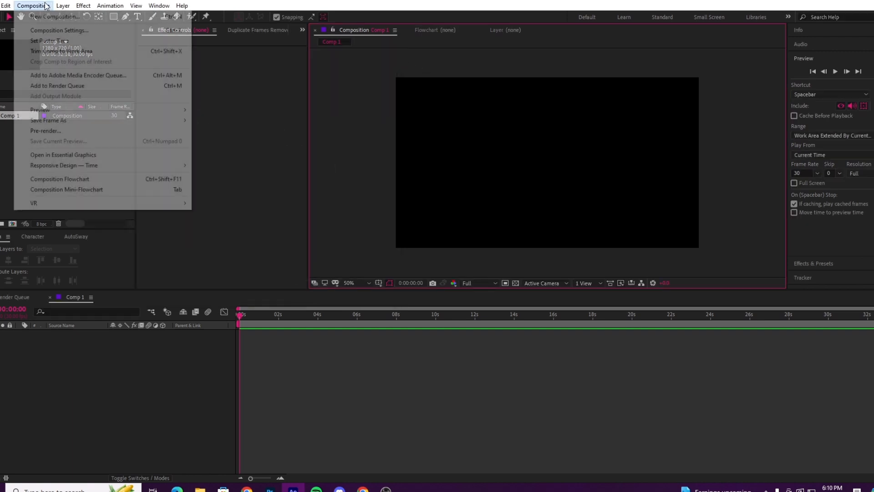
{"action": "left_click", "coordinate": [65, 31]}
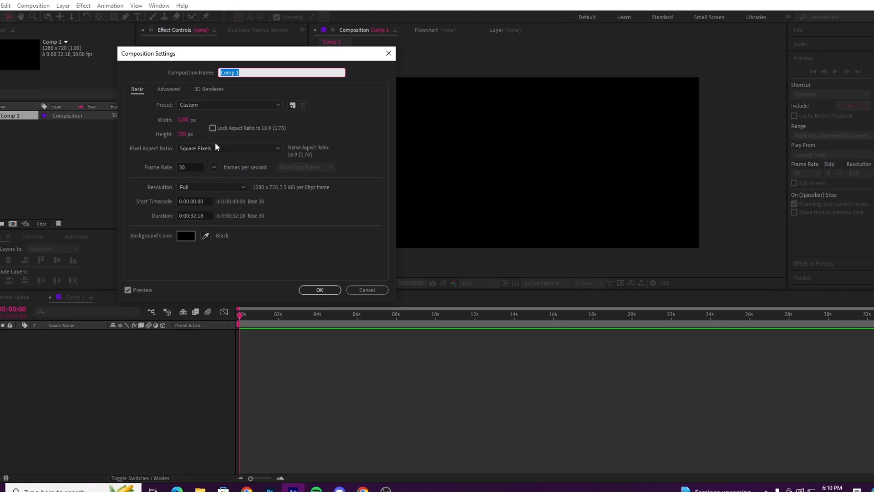
{"action": "left_click_drag", "start_coordinate": [188, 121], "coordinate": [167, 122]}
{"action": "left_click_drag", "start_coordinate": [239, 55], "coordinate": [211, 57]}
{"action": "left_click_drag", "start_coordinate": [161, 122], "coordinate": [69, 131]}
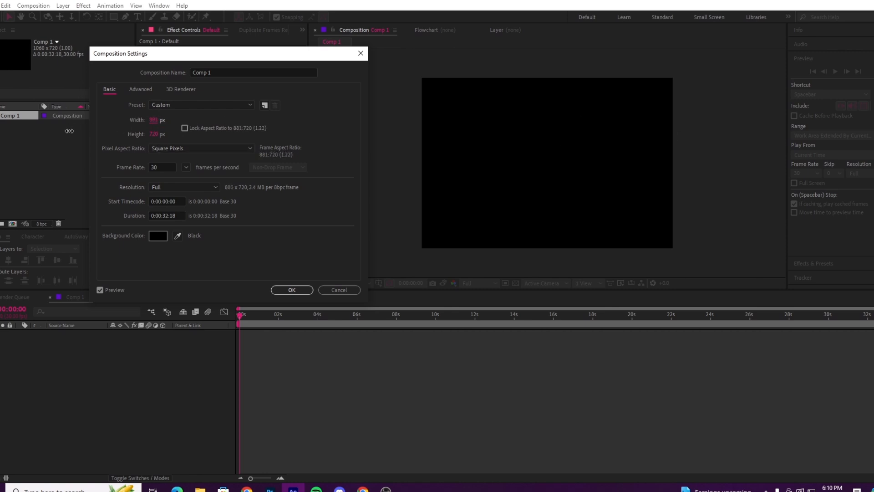
{"action": "left_click_drag", "start_coordinate": [155, 120], "coordinate": [99, 122]}
{"action": "left_click", "coordinate": [154, 120]}
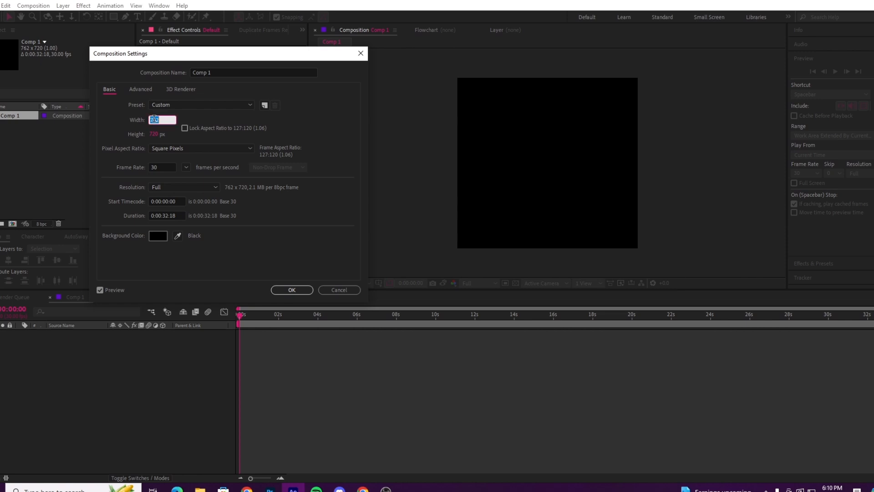
{"action": "type", "text": "10"}
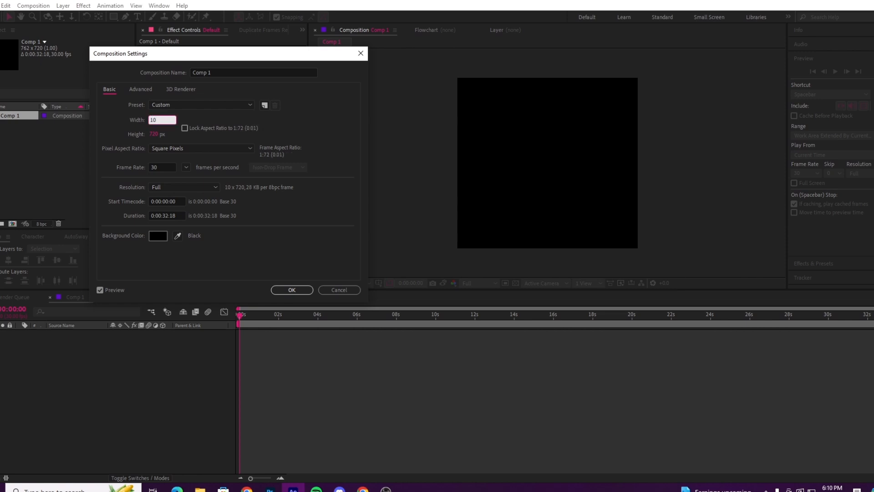
{"action": "type", "text": "80"}
{"action": "key", "text": "Tab"}
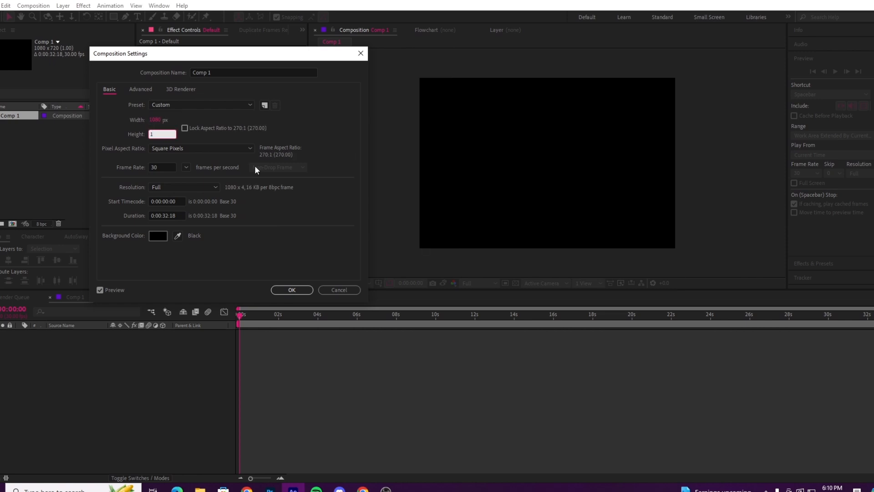
{"action": "type", "text": "1080"}
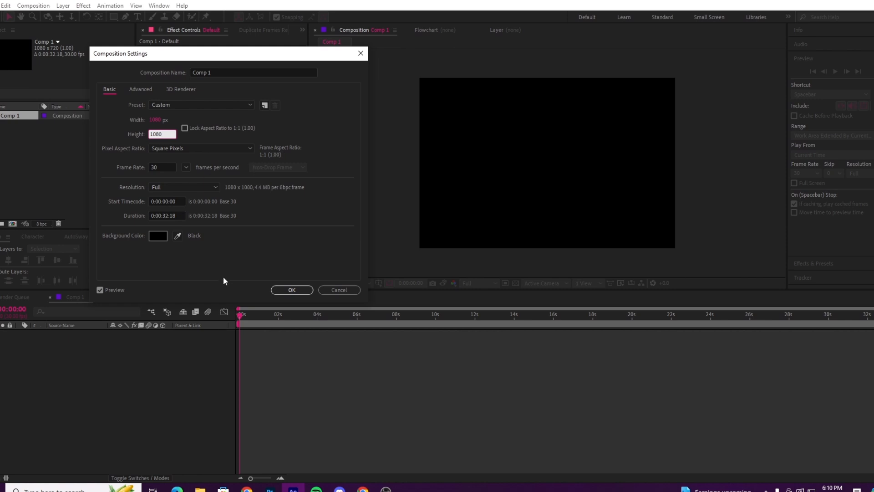
{"action": "left_click", "coordinate": [292, 289]}
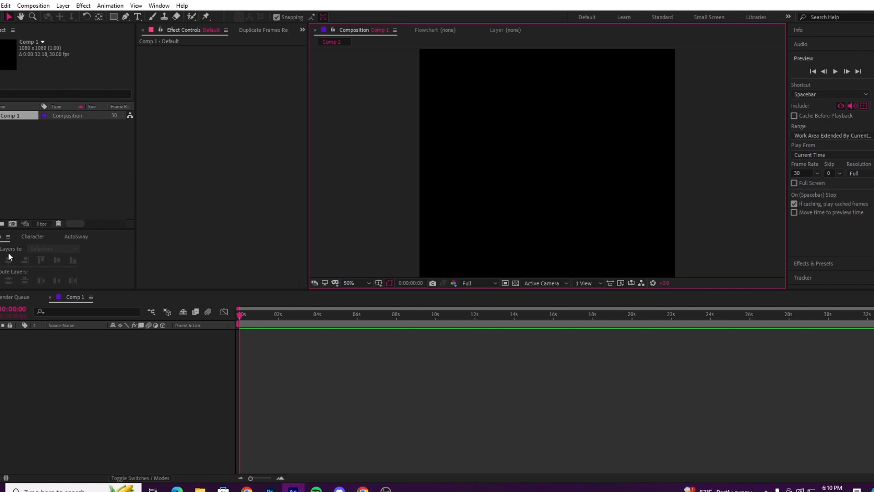
Step: Import the "march 7th ! HSR" image from the march 7th folder into the project as footage
{"action": "right_click", "coordinate": [55, 168]}
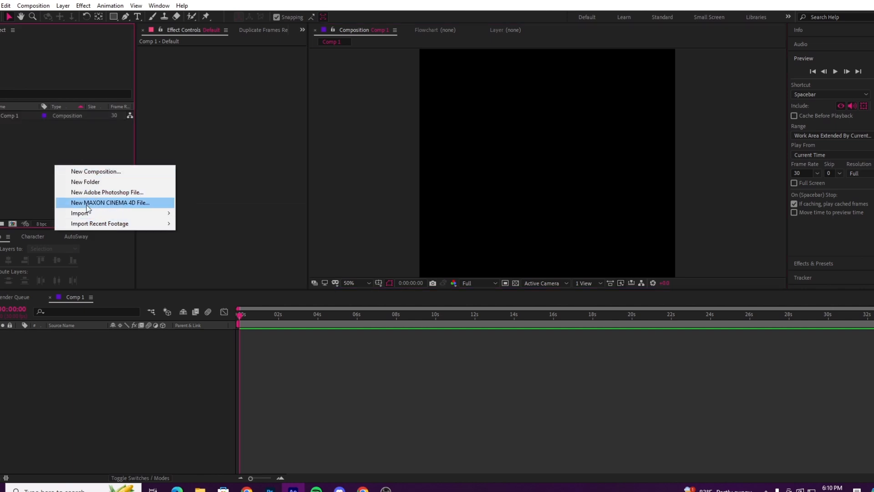
{"action": "mouse_move", "coordinate": [122, 216]}
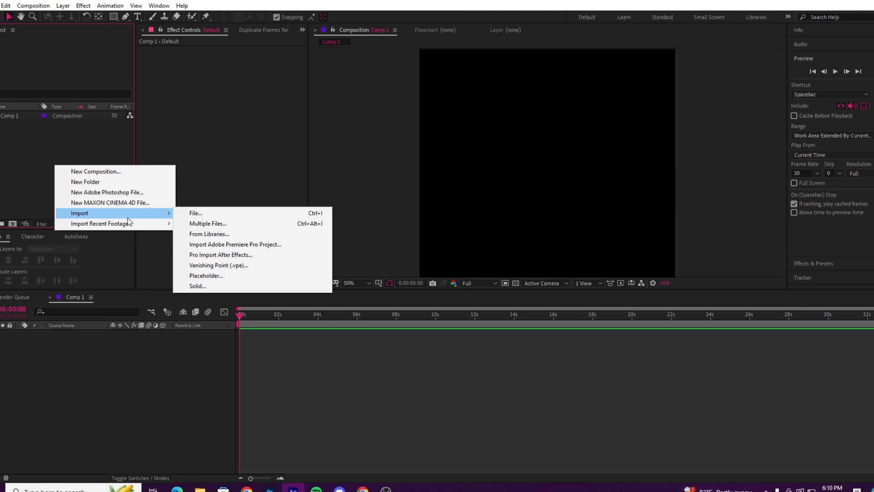
{"action": "right_click", "coordinate": [12, 177]}
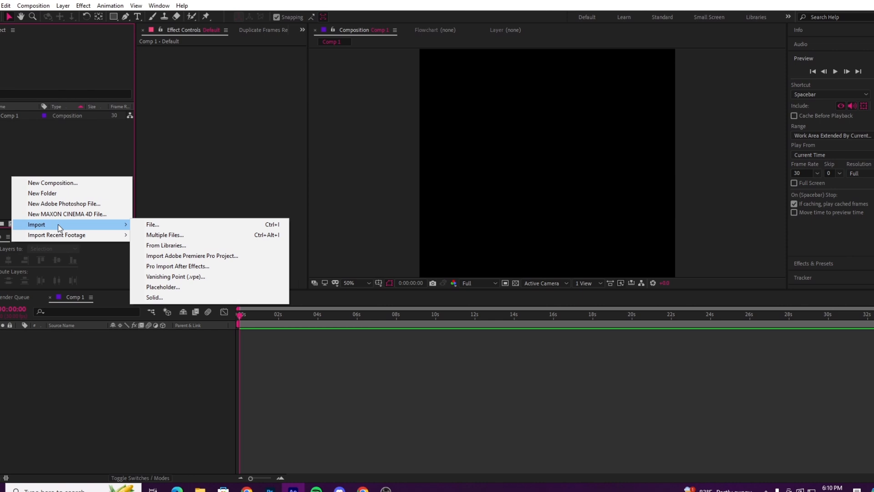
{"action": "left_click", "coordinate": [182, 225]}
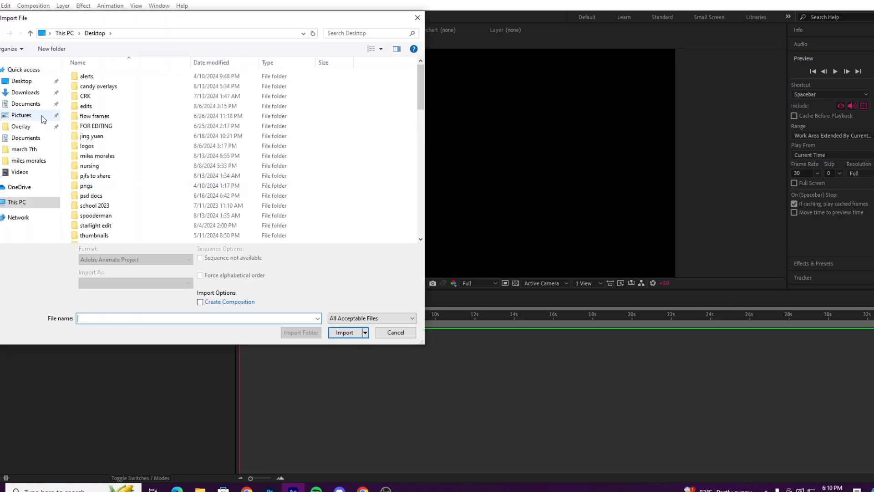
{"action": "left_click", "coordinate": [24, 149]}
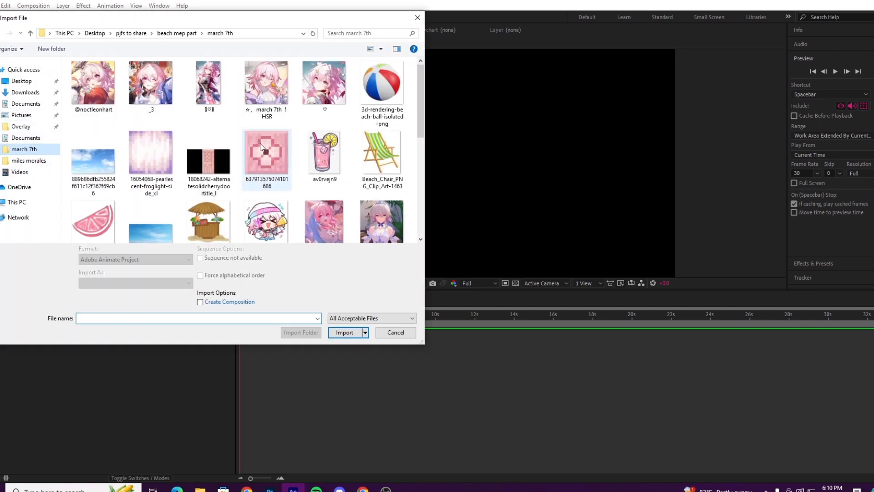
{"action": "left_click", "coordinate": [267, 86]}
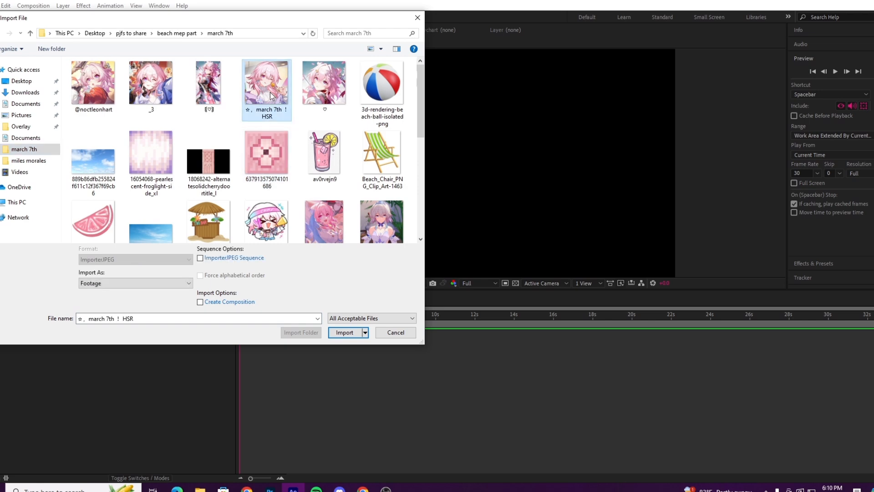
{"action": "left_click", "coordinate": [347, 333]}
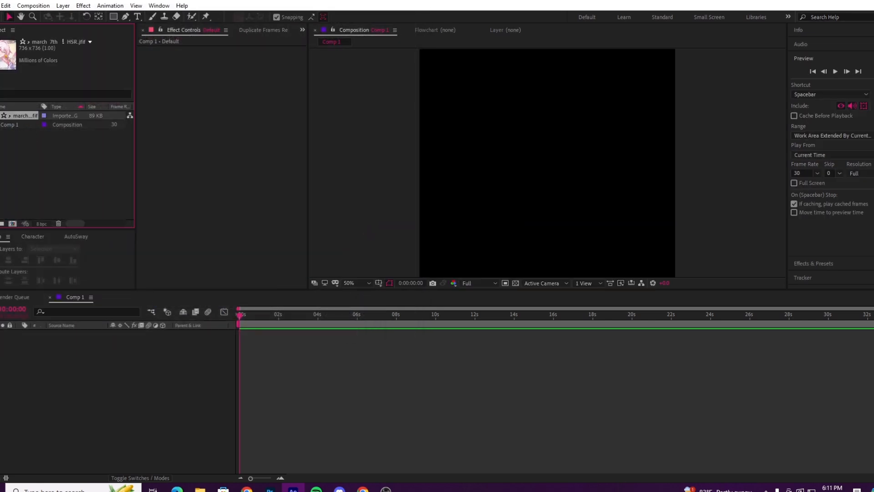
Step: Add the imported march 7th image to Comp 1's timeline as a layer
{"action": "left_click", "coordinate": [38, 146]}
{"action": "left_click_drag", "start_coordinate": [30, 114], "coordinate": [68, 167]}
{"action": "left_click_drag", "start_coordinate": [154, 384], "coordinate": [165, 392]}
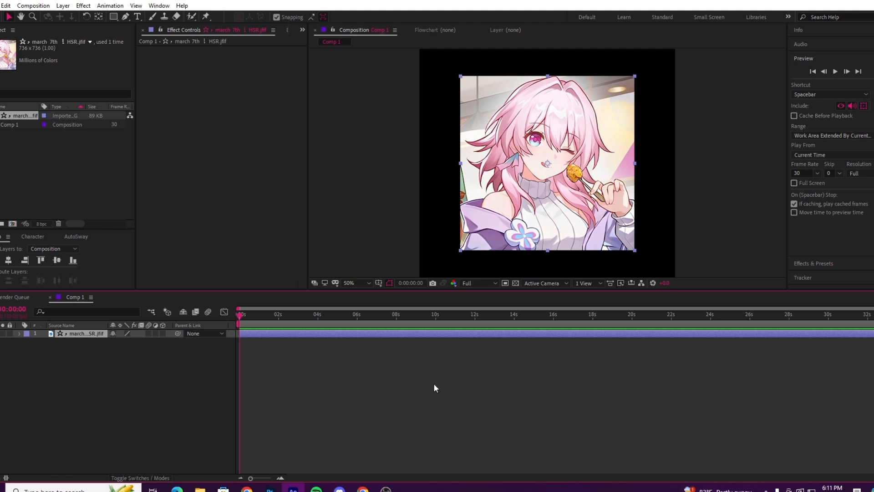
Step: Scale the march 7th image layer up to about 148% so it fills the square frame
{"action": "scroll", "coordinate": [559, 205], "scroll_direction": "down", "scroll_amount": 2}
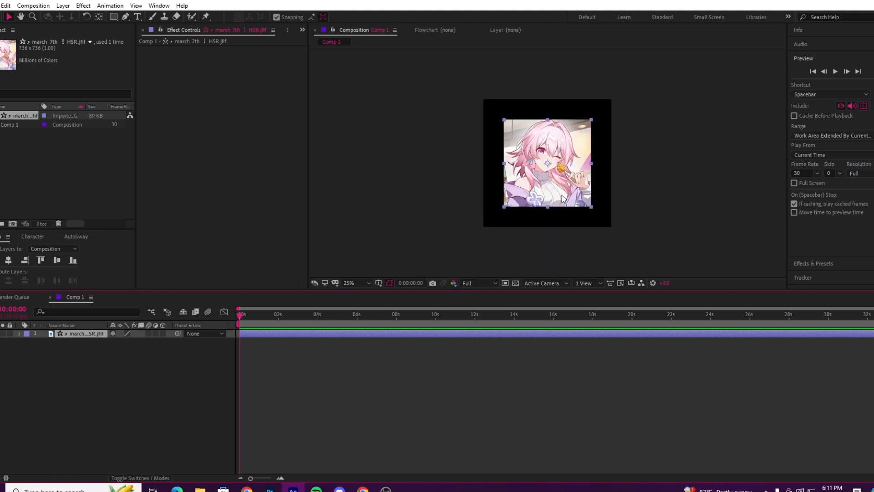
{"action": "scroll", "coordinate": [559, 207], "scroll_direction": "up", "scroll_amount": 2}
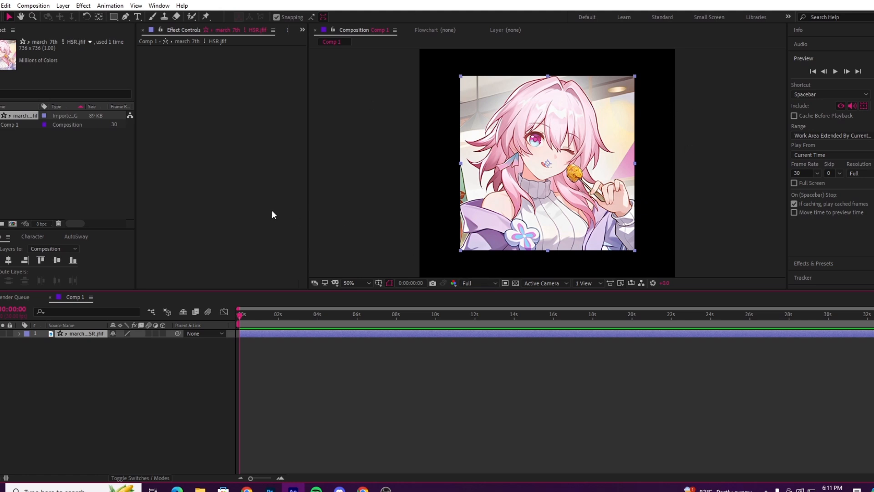
{"action": "key", "text": "s"}
{"action": "left_click_drag", "start_coordinate": [138, 347], "coordinate": [165, 350]}
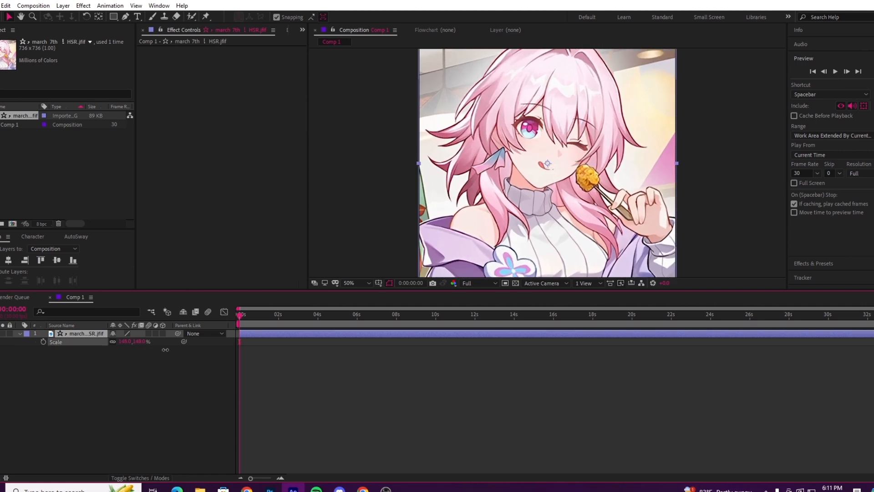
Step: Pre-compose the scaled march 7th image layer in Comp 1 and return to Comp 1's timeline
{"action": "key", "text": "comma"}
{"action": "key", "text": "comma"}
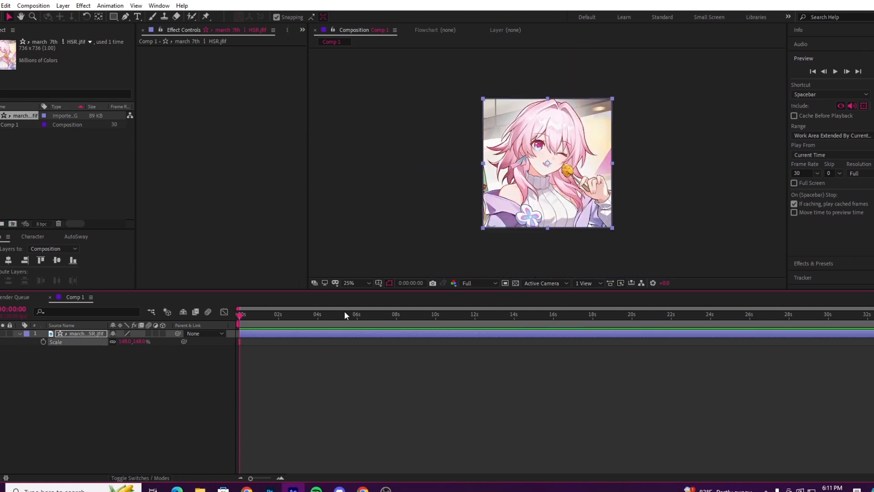
{"action": "key", "text": "period"}
{"action": "key", "text": "period"}
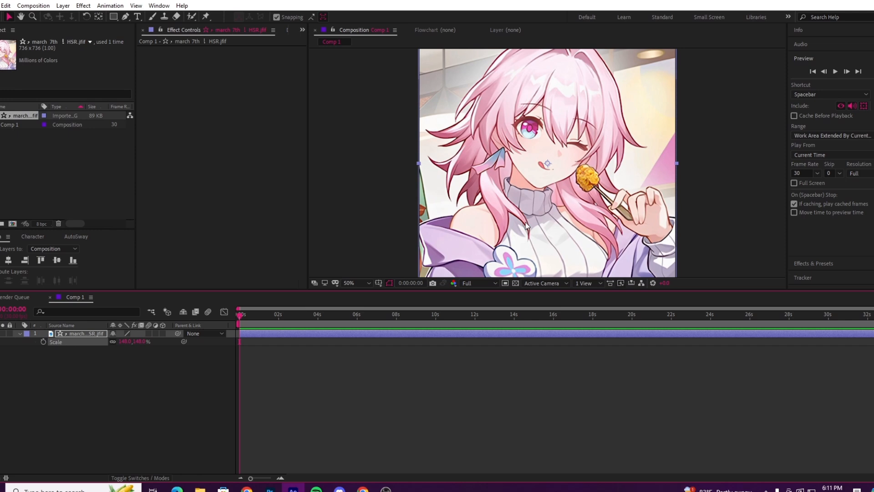
{"action": "right_click", "coordinate": [255, 332]}
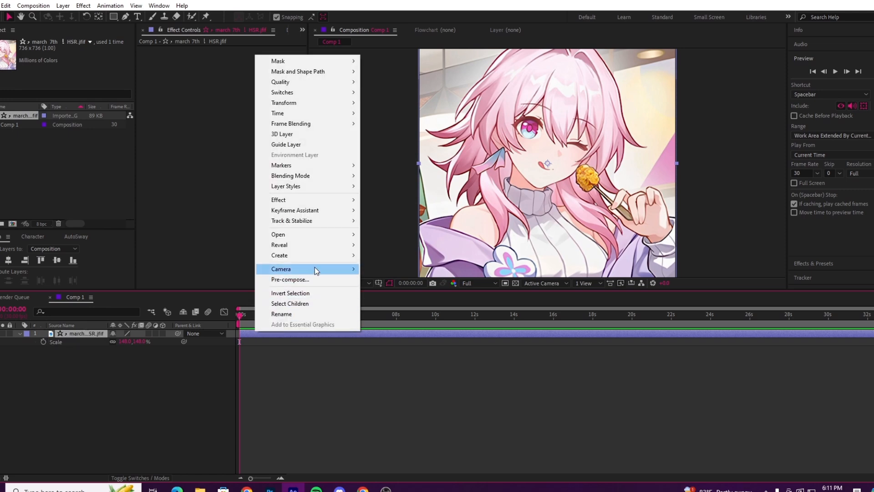
{"action": "left_click", "coordinate": [301, 279]}
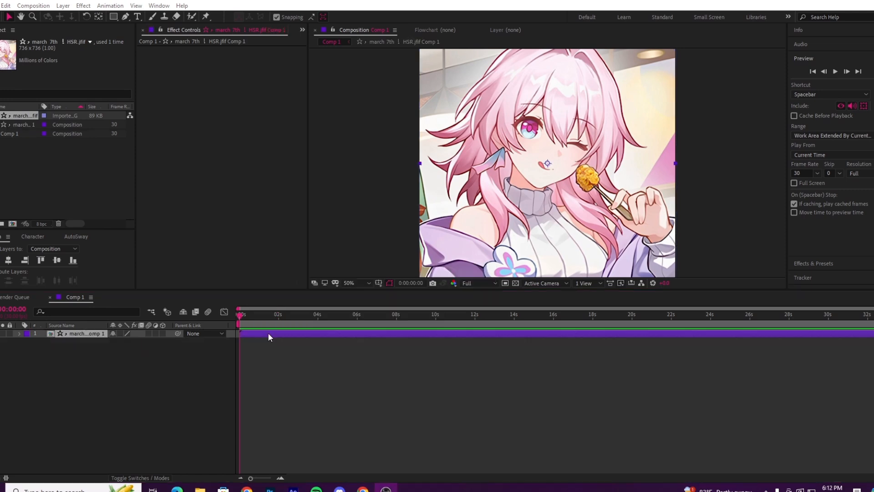
{"action": "double_click", "coordinate": [268, 333]}
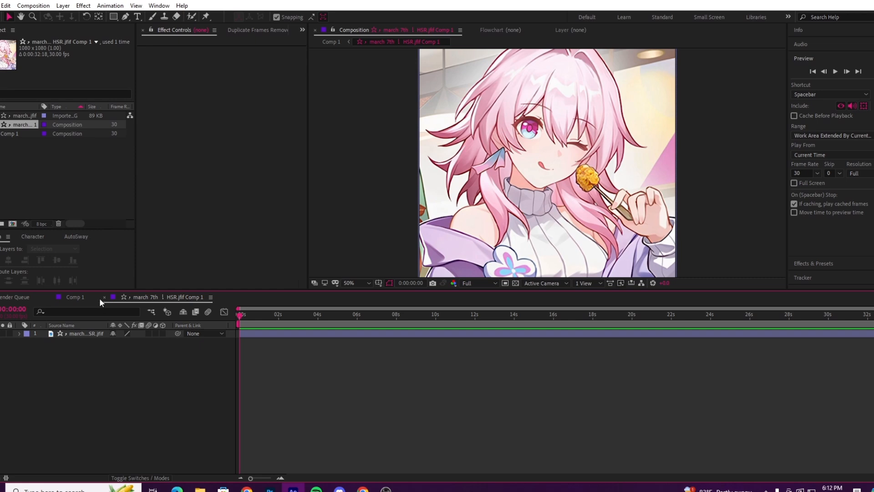
{"action": "left_click", "coordinate": [81, 299]}
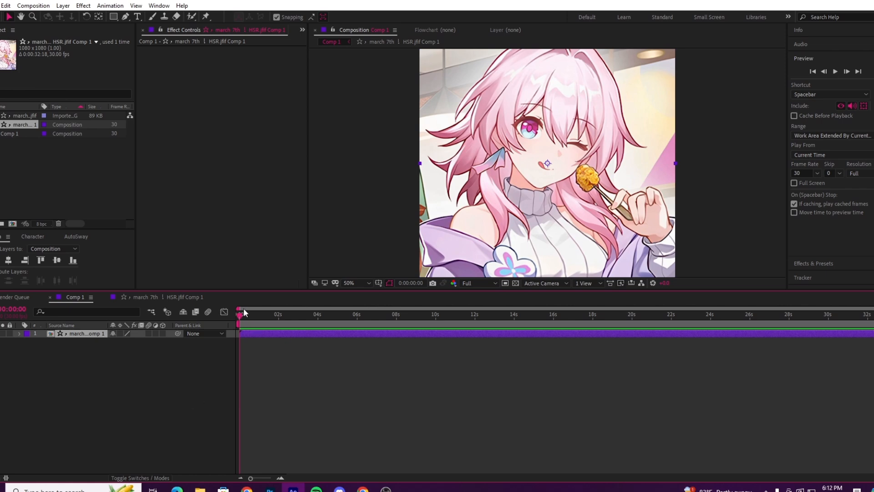
Step: Fit the whole Comp 1 frame in the composition viewer
{"action": "left_click_drag", "start_coordinate": [240, 318], "coordinate": [211, 360]}
{"action": "left_click", "coordinate": [369, 282]}
{"action": "left_click", "coordinate": [359, 326]}
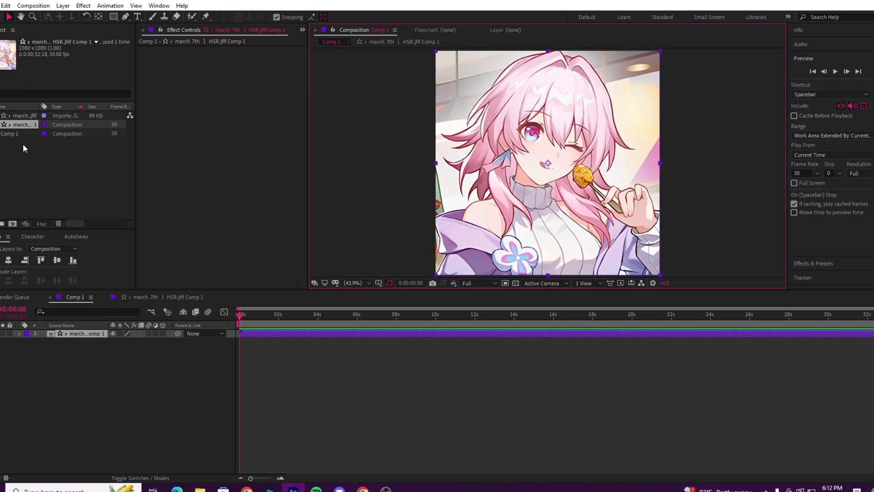
{"action": "right_click", "coordinate": [41, 188]}
{"action": "mouse_move", "coordinate": [151, 231]}
{"action": "left_click", "coordinate": [244, 232]}
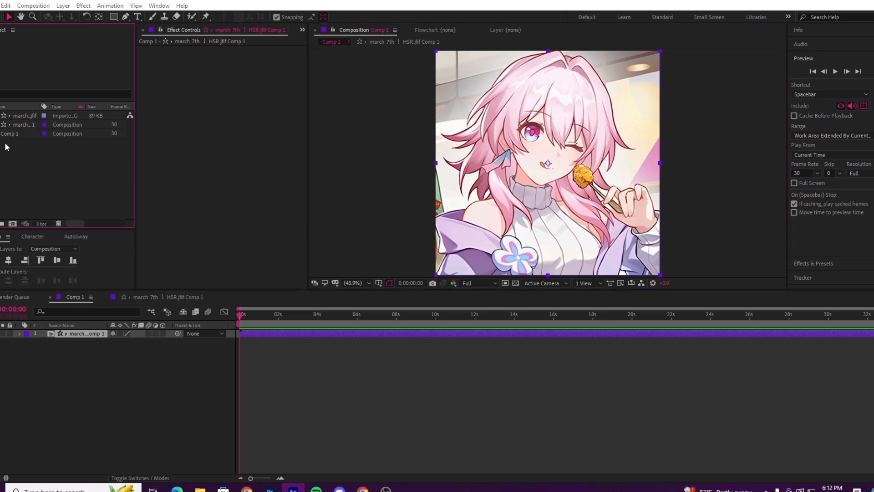
{"action": "scroll", "coordinate": [340, 168], "scroll_direction": "down", "scroll_amount": 3}
{"action": "scroll", "coordinate": [341, 173], "scroll_direction": "up", "scroll_amount": 3}
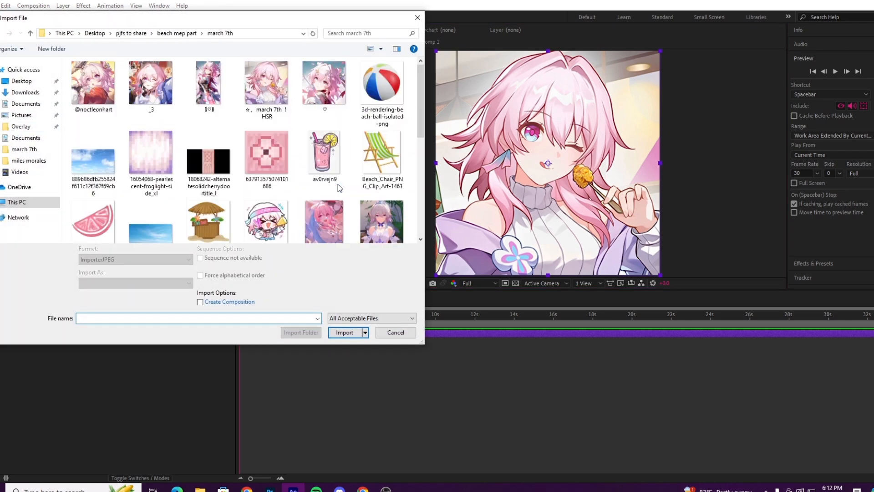
{"action": "left_click", "coordinate": [400, 331]}
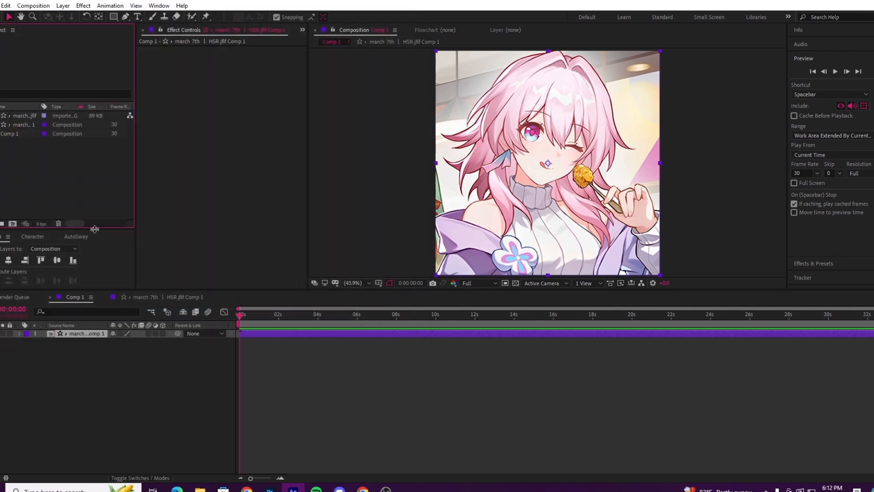
Step: Examine the AutoSway options, the alignment options and the list of installed effects and presets
{"action": "left_click_drag", "start_coordinate": [97, 229], "coordinate": [97, 214]}
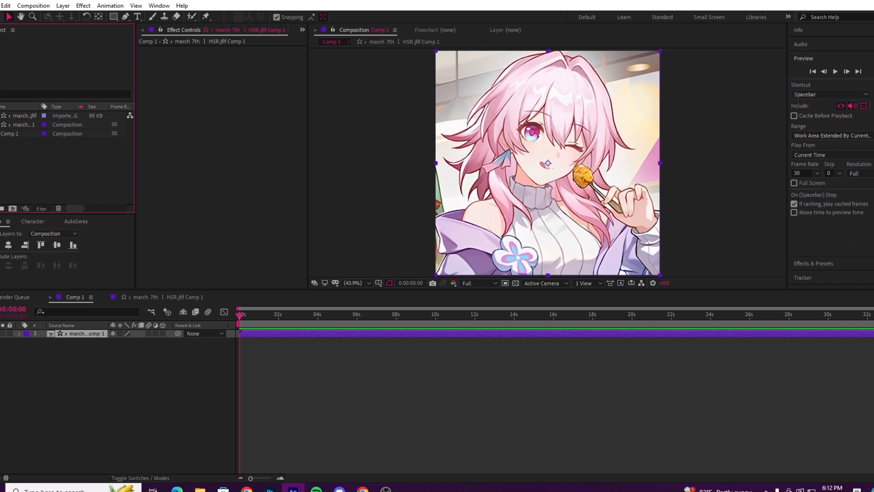
{"action": "scroll", "coordinate": [842, 175], "scroll_direction": "down", "scroll_amount": 2}
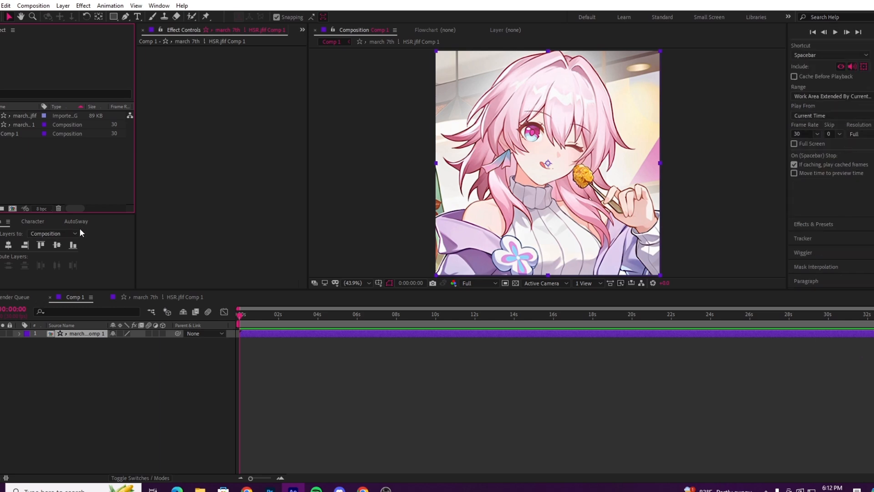
{"action": "left_click", "coordinate": [70, 223]}
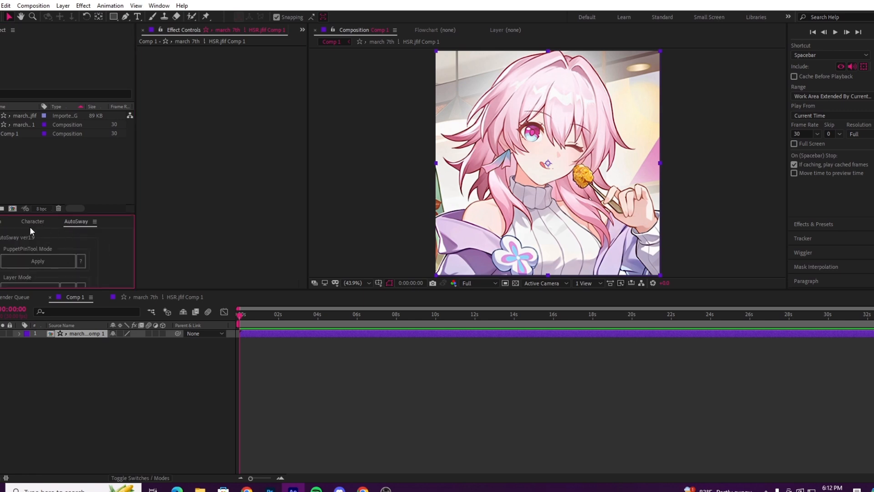
{"action": "left_click", "coordinate": [2, 223]}
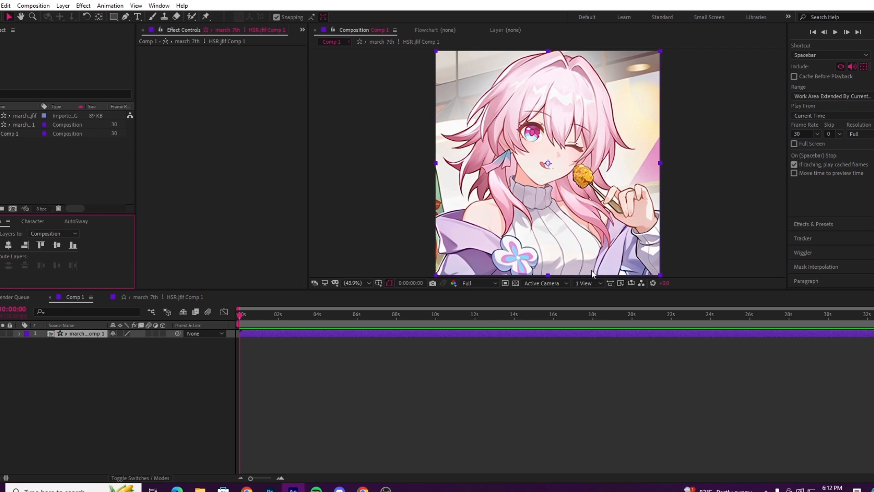
{"action": "left_click", "coordinate": [832, 222]}
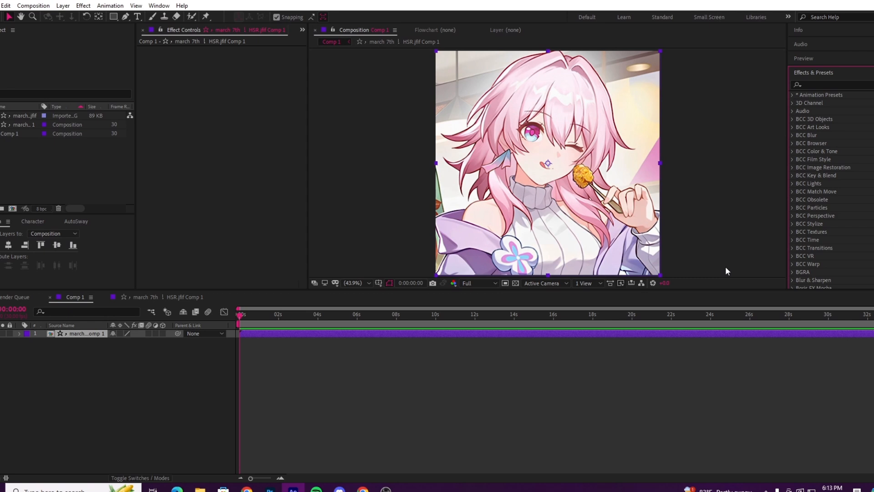
{"action": "scroll", "coordinate": [873, 186], "scroll_direction": "down", "scroll_amount": 3}
{"action": "scroll", "coordinate": [873, 186], "scroll_direction": "up", "scroll_amount": 2}
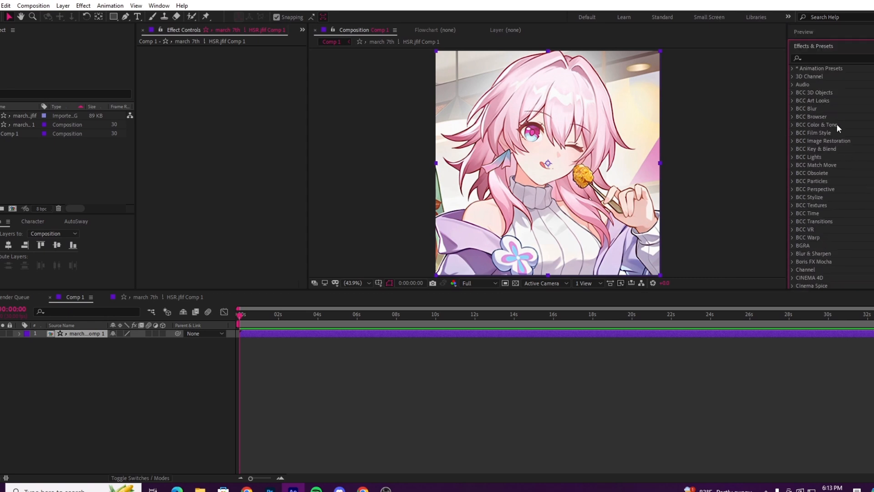
{"action": "left_click", "coordinate": [824, 59]}
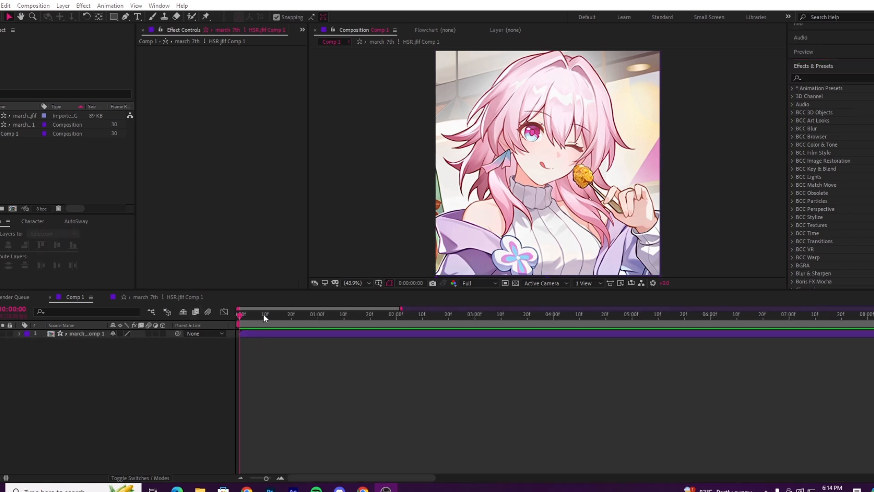
Step: Import the image of March 7th in a red outfit from the march 7th folder as footage
{"action": "left_click", "coordinate": [174, 344]}
{"action": "right_click", "coordinate": [51, 160]}
{"action": "mouse_move", "coordinate": [102, 207]}
{"action": "left_click", "coordinate": [238, 210]}
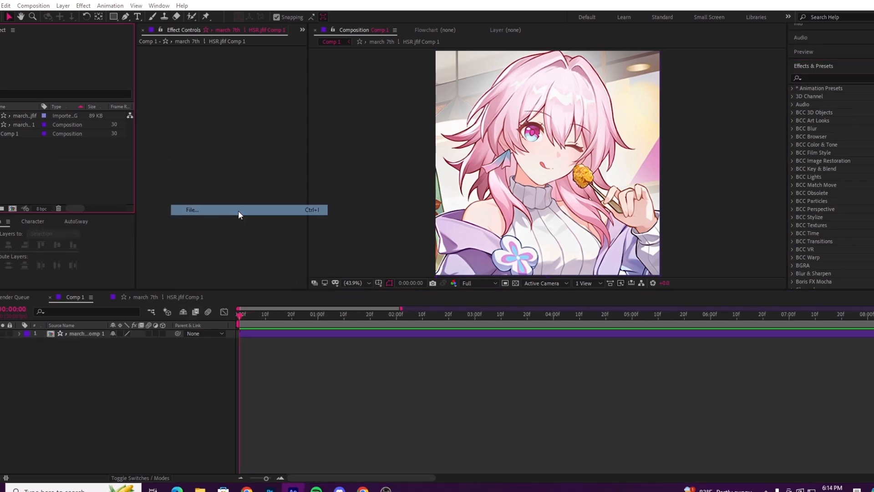
{"action": "left_click", "coordinate": [93, 85]}
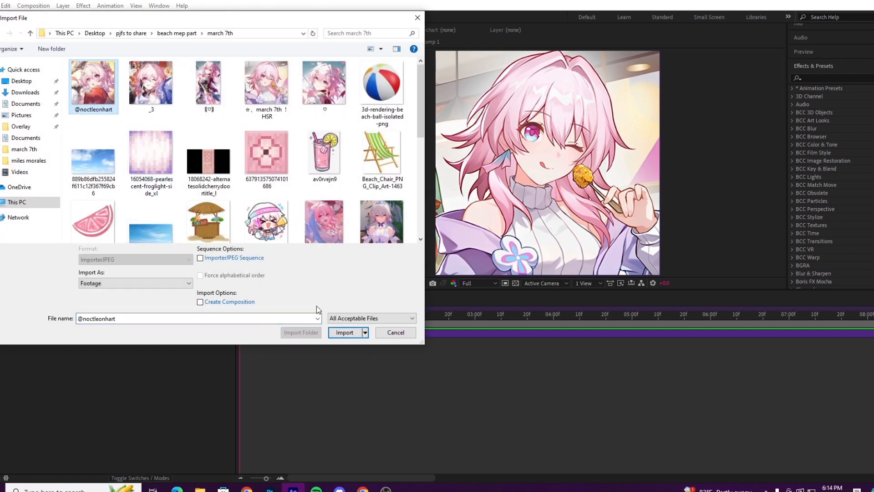
{"action": "left_click", "coordinate": [348, 333]}
Step: Place the red-outfit image above the march 7th precomp, starting at about frame 13, and end the work area near 0:00:01:11
{"action": "left_click_drag", "start_coordinate": [56, 122], "coordinate": [199, 333]}
{"action": "left_click_drag", "start_coordinate": [258, 332], "coordinate": [344, 321]}
{"action": "key", "text": "Home"}
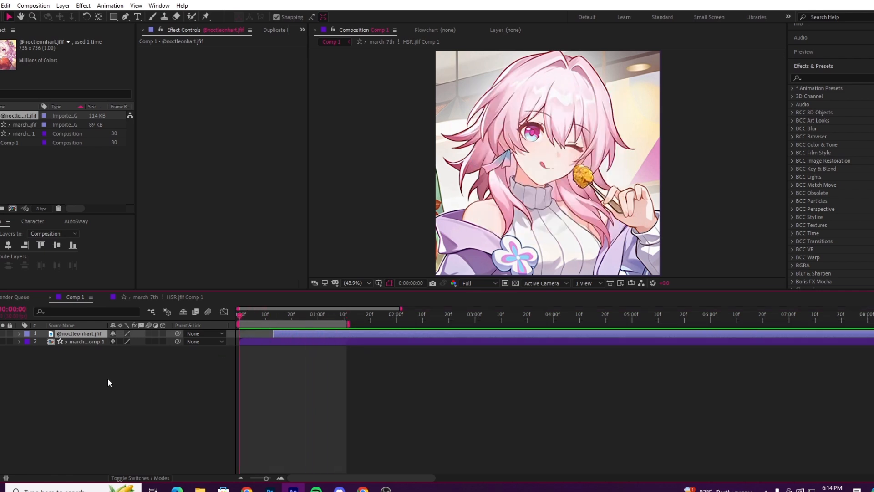
Step: Split the red-outfit image layer at 0:00:01:11 and delete the part after the cut
{"action": "left_click", "coordinate": [346, 313]}
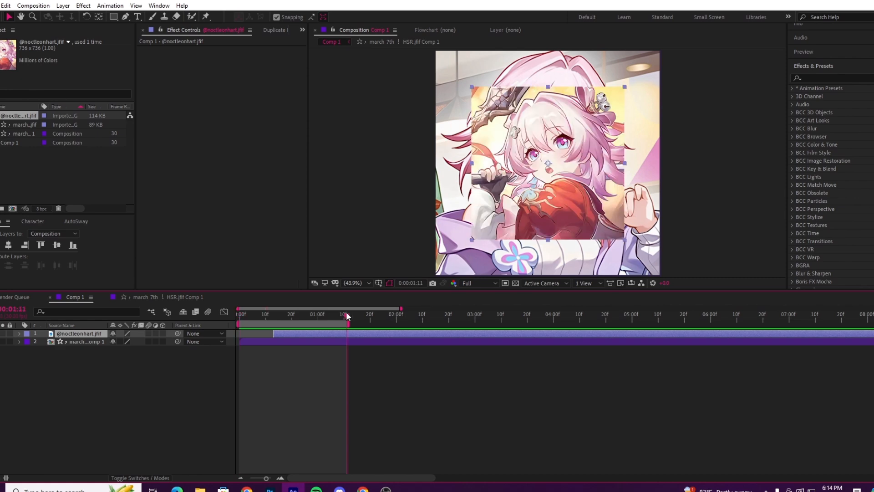
{"action": "key", "text": "ctrl+shift+d"}
{"action": "key", "text": "Delete"}
{"action": "key", "text": "Home"}
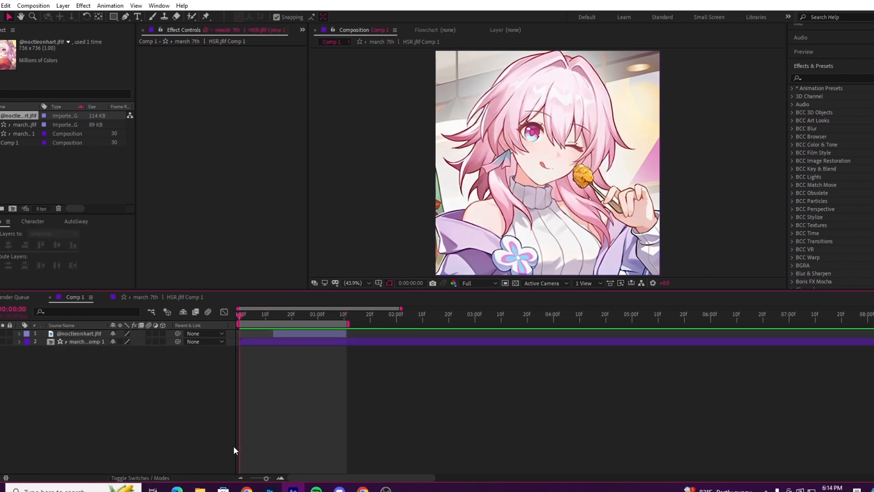
Step: Scale the red-outfit image layer up to about 149% so it fills the square frame
{"action": "left_click", "coordinate": [283, 479]}
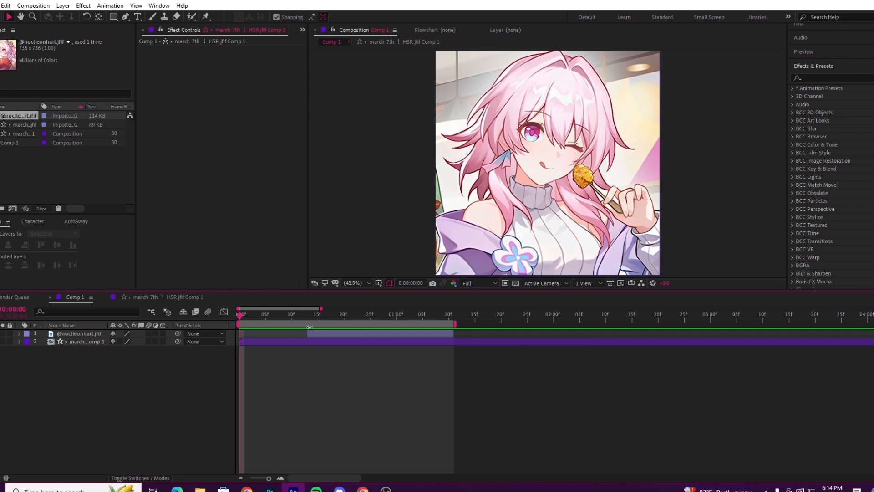
{"action": "left_click", "coordinate": [318, 315]}
{"action": "left_click", "coordinate": [337, 333]}
{"action": "key", "text": "s"}
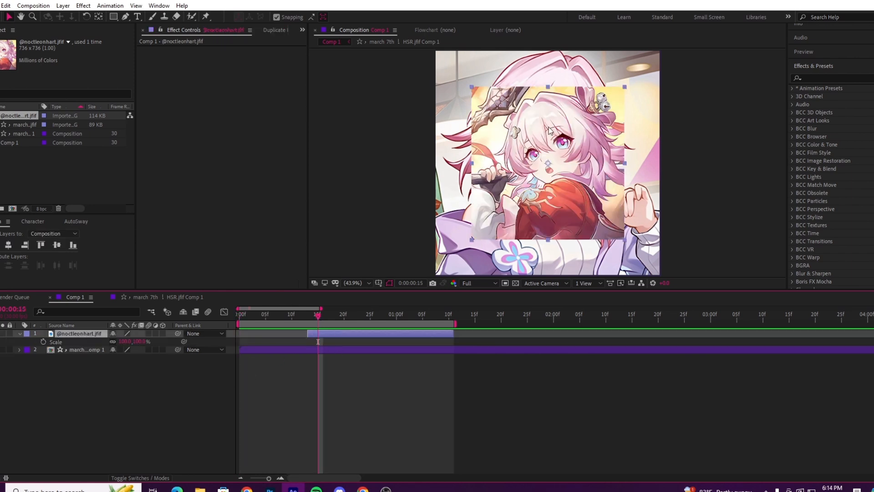
{"action": "mouse_move", "coordinate": [139, 341]}
{"action": "left_mouse_down"}
{"action": "mouse_move", "coordinate": [168, 343]}
{"action": "mouse_move", "coordinate": [135, 342]}
{"action": "left_mouse_up"}
{"action": "left_click", "coordinate": [167, 345]}
{"action": "scroll", "coordinate": [532, 122], "scroll_direction": "down", "scroll_amount": 2}
{"action": "left_click", "coordinate": [319, 335]}
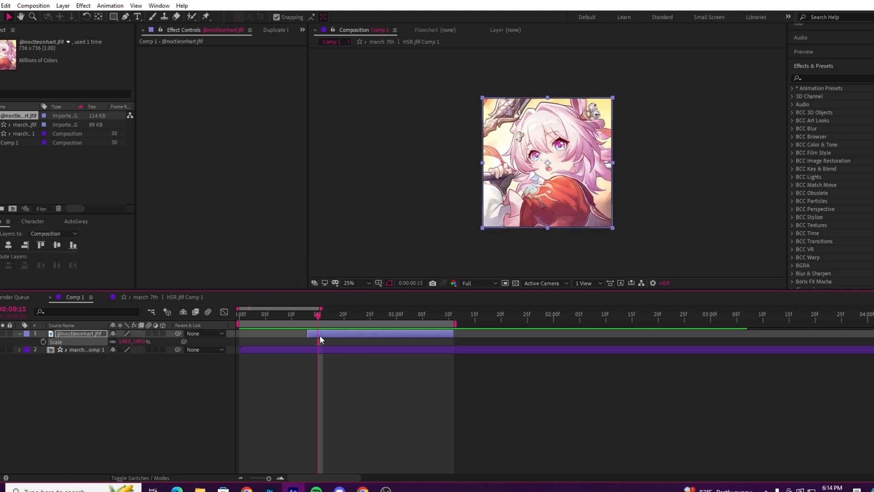
Step: Pre-compose the red-outfit image layer and fit the composition frame in the viewer
{"action": "right_click", "coordinate": [359, 335]}
{"action": "left_click", "coordinate": [396, 279]}
{"action": "left_click", "coordinate": [114, 137]}
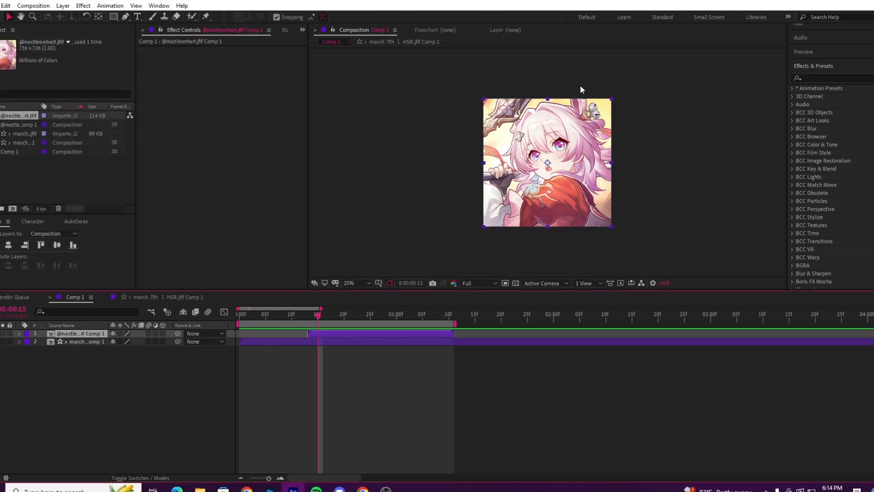
{"action": "left_click", "coordinate": [348, 283]}
{"action": "left_click", "coordinate": [359, 304]}
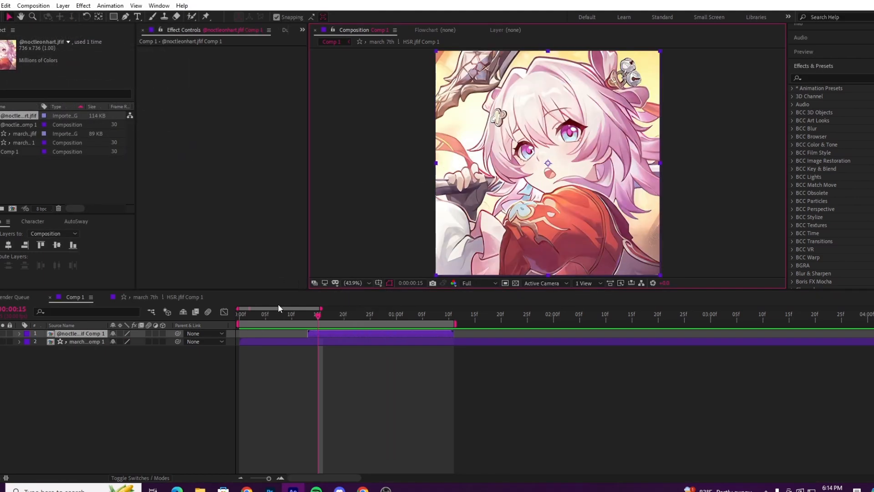
Step: Enable motion blur on both precomp layers and for Comp 1 as a whole
{"action": "key", "text": "Home"}
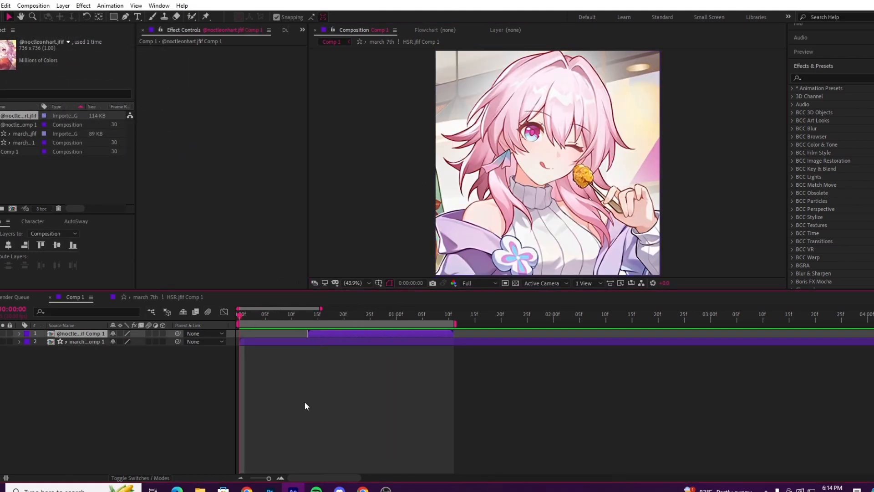
{"action": "left_click", "coordinate": [294, 353]}
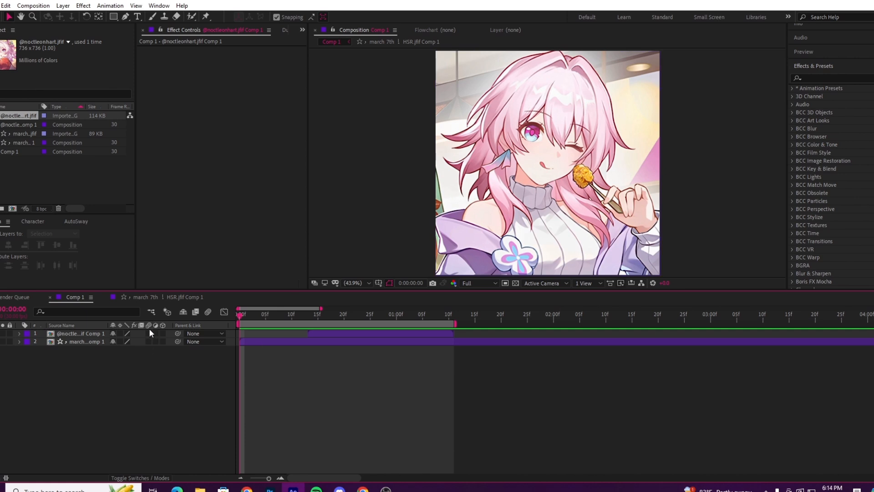
{"action": "left_click_drag", "start_coordinate": [149, 332], "coordinate": [148, 343]}
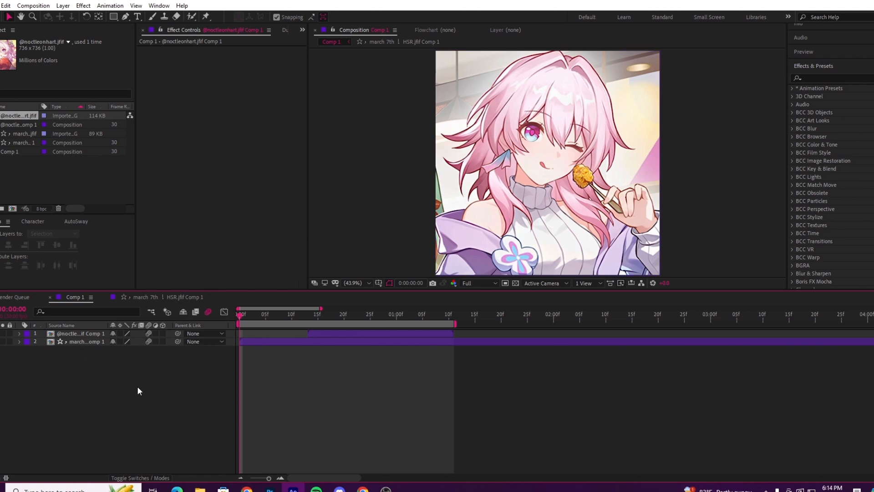
Step: Create a null object directly above the march 7th precomp layer
{"action": "left_click", "coordinate": [275, 342]}
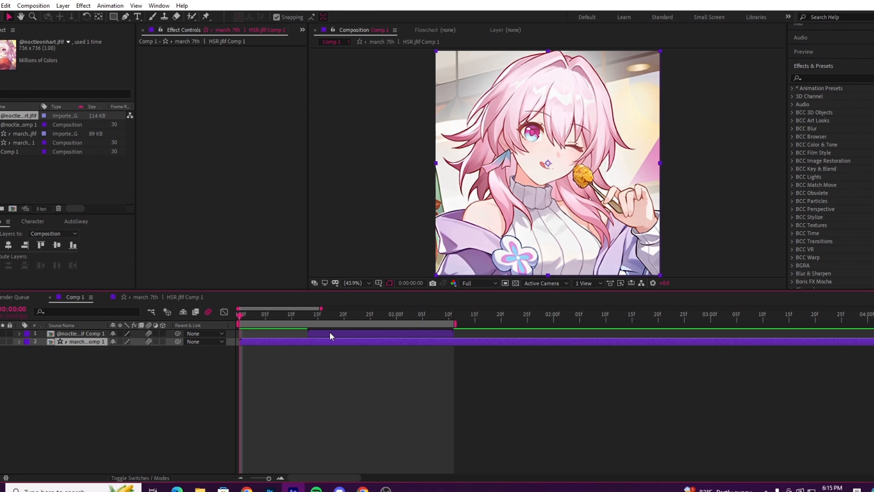
{"action": "right_click", "coordinate": [164, 356]}
{"action": "mouse_move", "coordinate": [212, 357]}
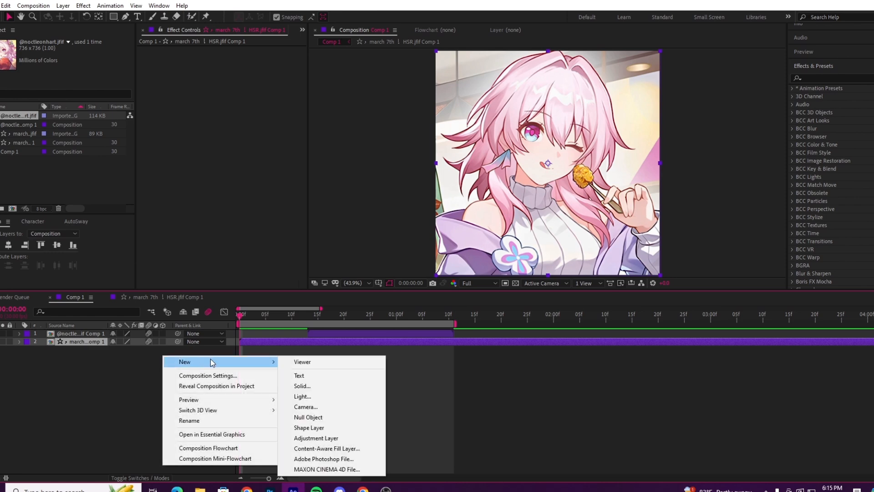
{"action": "left_click", "coordinate": [303, 417]}
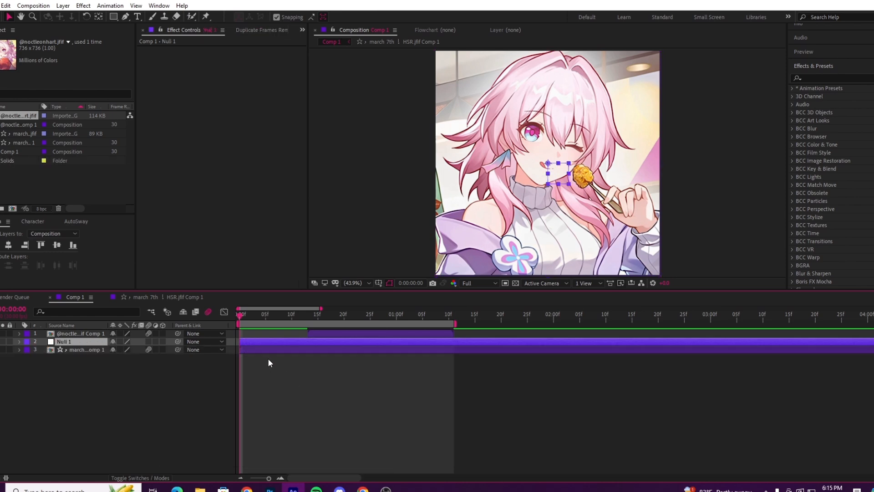
Step: Trim the Null 1 layer so it runs from the start of Comp 1 to about 0:00:01:11
{"action": "left_click", "coordinate": [307, 319]}
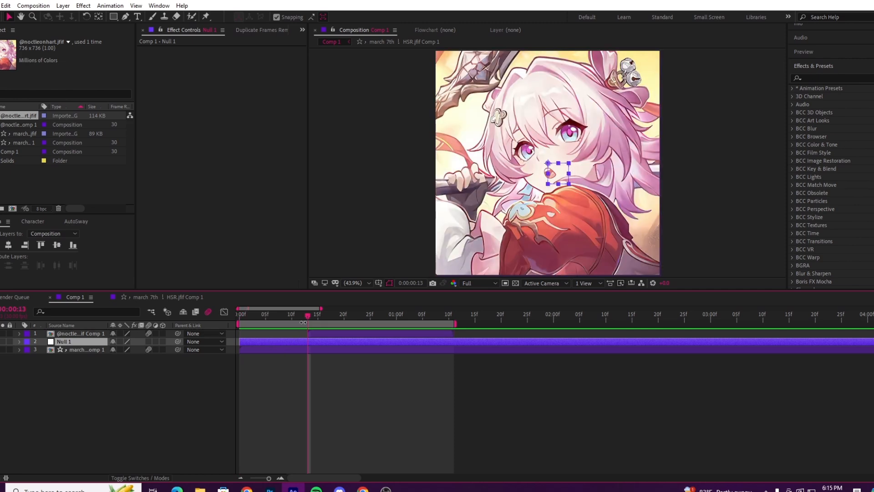
{"action": "key", "text": "ctrl+shift+d"}
{"action": "key", "text": "Delete"}
{"action": "left_click_drag", "start_coordinate": [306, 341], "coordinate": [454, 341]}
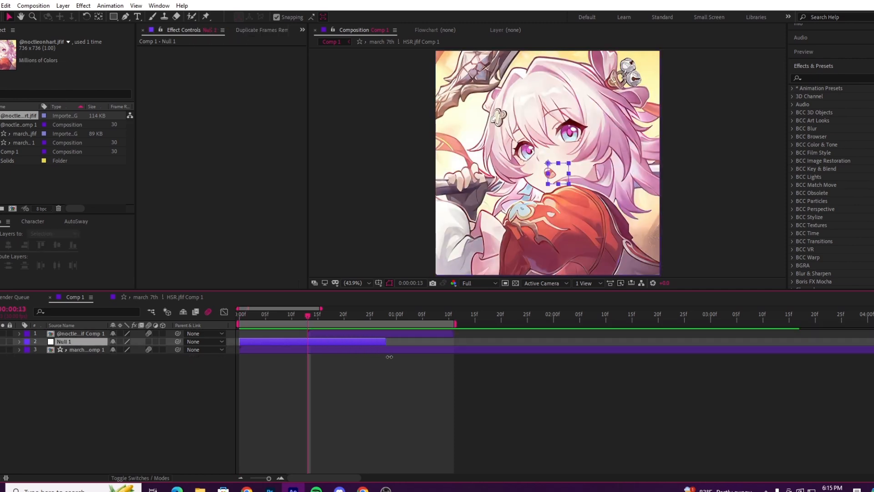
{"action": "left_click", "coordinate": [255, 314]}
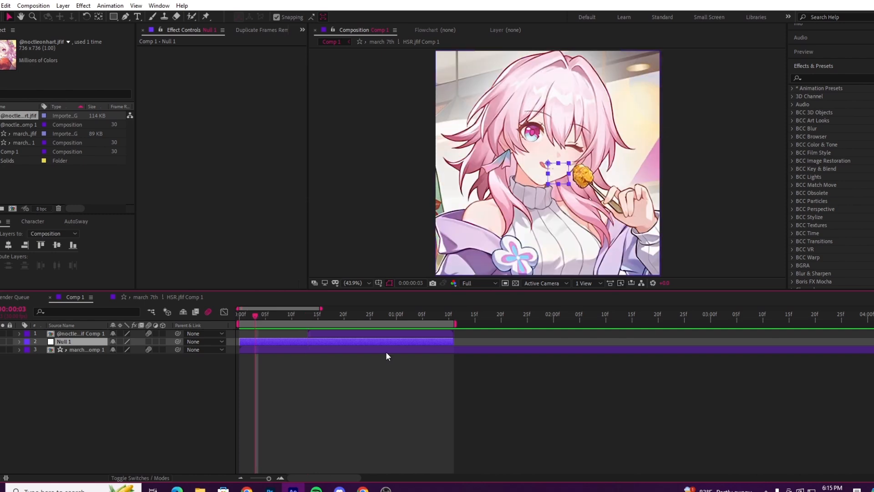
Step: Parent the march 7th precomp layer to Null 1
{"action": "left_click", "coordinate": [81, 350]}
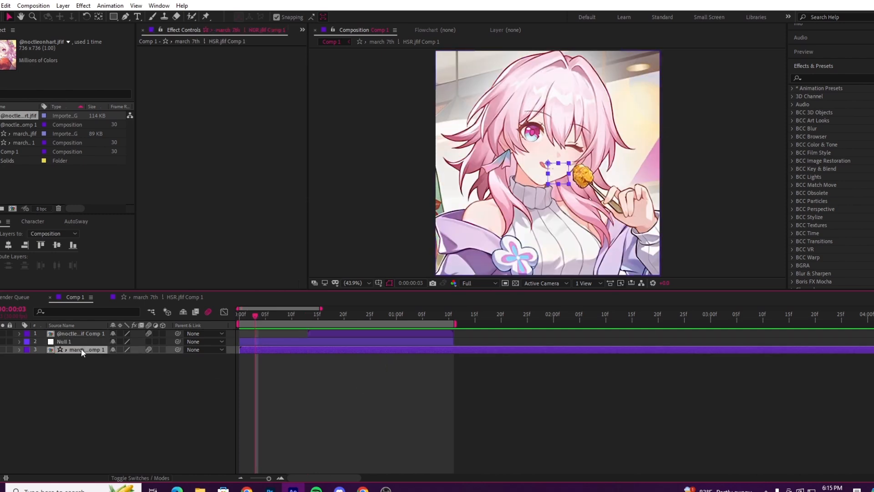
{"action": "left_click_drag", "start_coordinate": [126, 358], "coordinate": [86, 342]}
{"action": "left_click", "coordinate": [86, 341]}
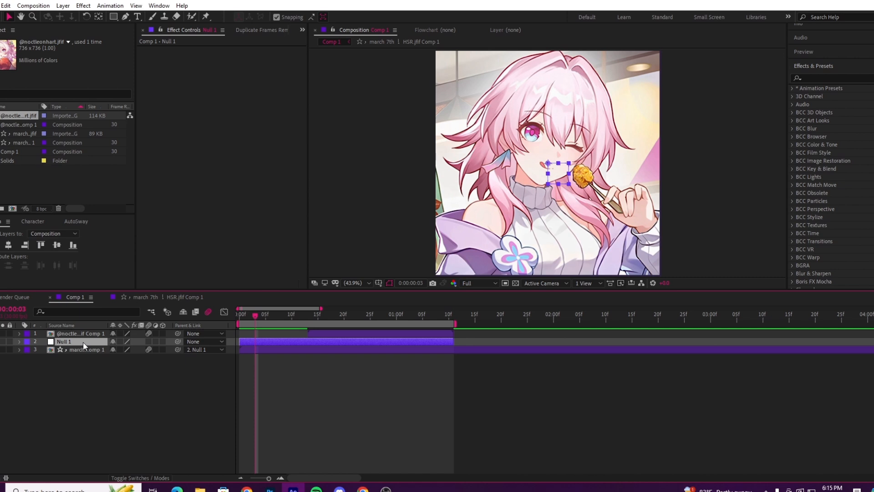
{"action": "left_click", "coordinate": [84, 350]}
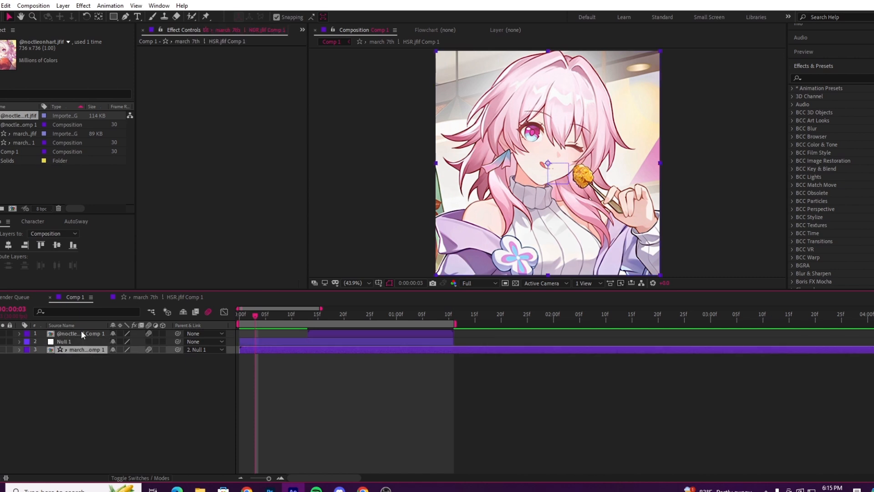
Step: Create a second null object directly above the red-outfit precomp layer, starting where that layer begins at about 0:00:00:13
{"action": "left_click", "coordinate": [86, 335]}
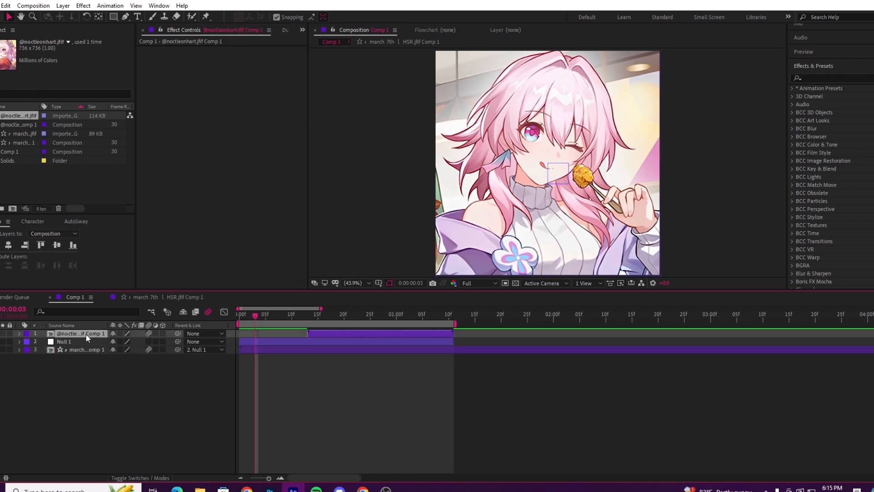
{"action": "right_click", "coordinate": [223, 363]}
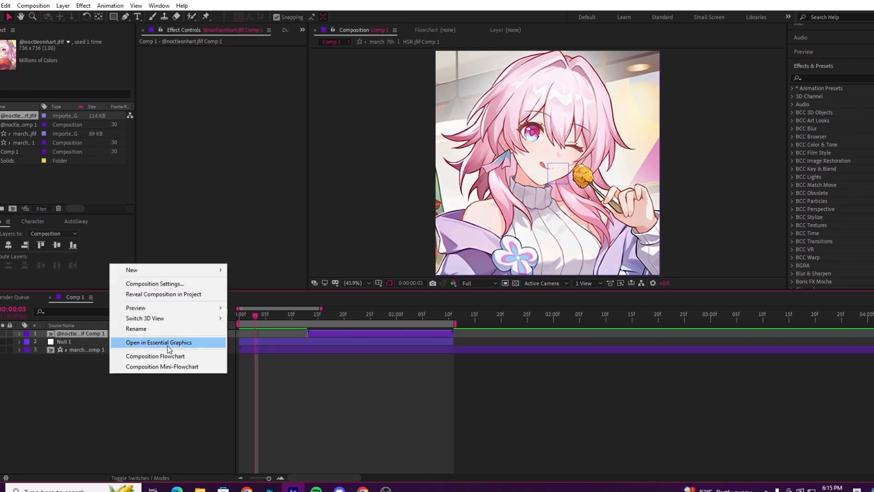
{"action": "mouse_move", "coordinate": [166, 269]}
{"action": "left_click", "coordinate": [258, 325]}
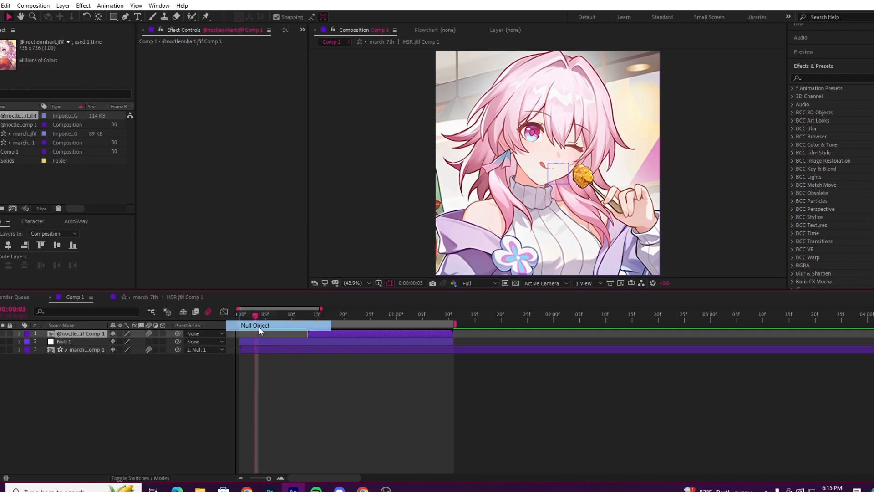
{"action": "left_click_drag", "start_coordinate": [238, 335], "coordinate": [305, 353]}
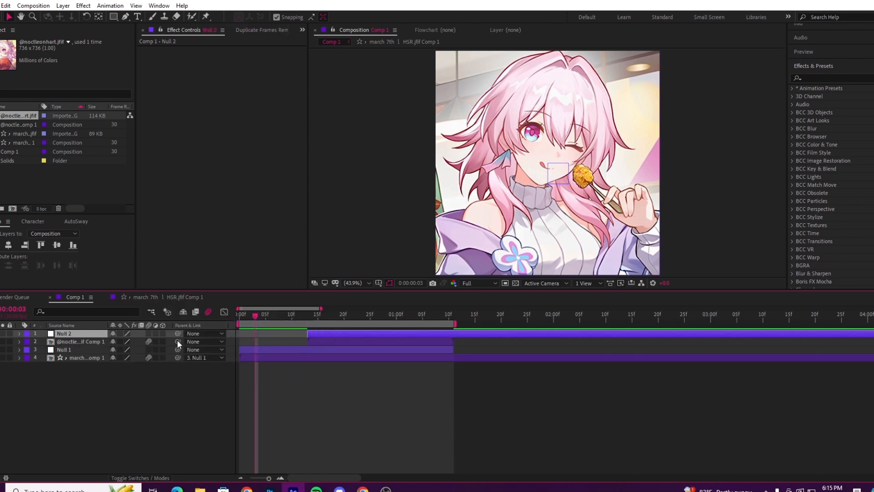
Step: Parent the red-outfit precomp layer to Null 2
{"action": "left_click", "coordinate": [77, 342]}
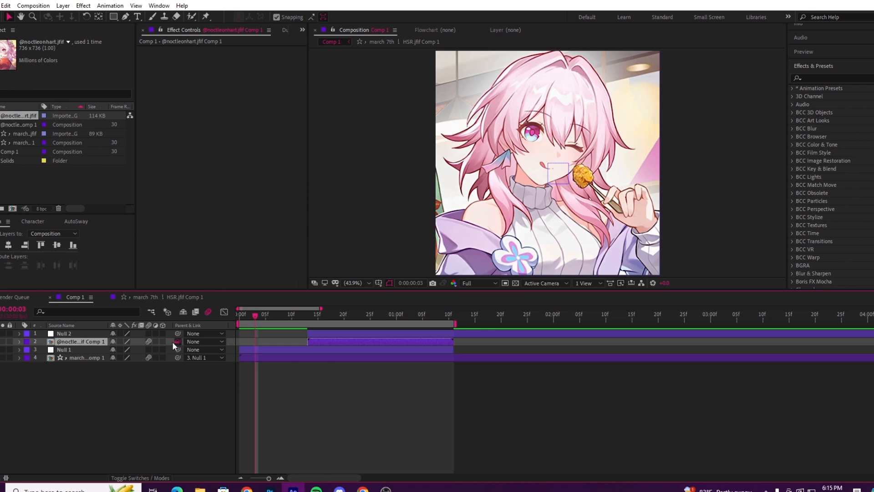
{"action": "left_click_drag", "start_coordinate": [178, 341], "coordinate": [89, 335]}
{"action": "left_click", "coordinate": [291, 406]}
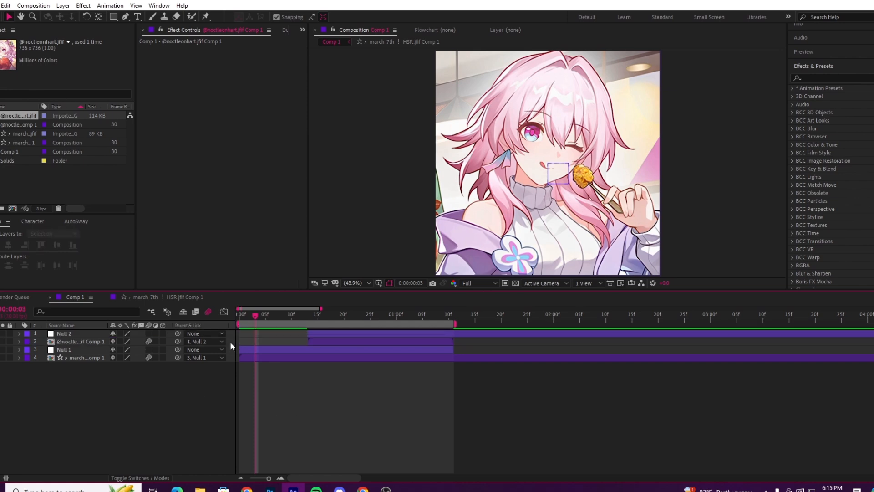
Step: Set starting Scale and Rotation keyframes on Null 1 at 0:00:00:04
{"action": "left_click", "coordinate": [290, 351]}
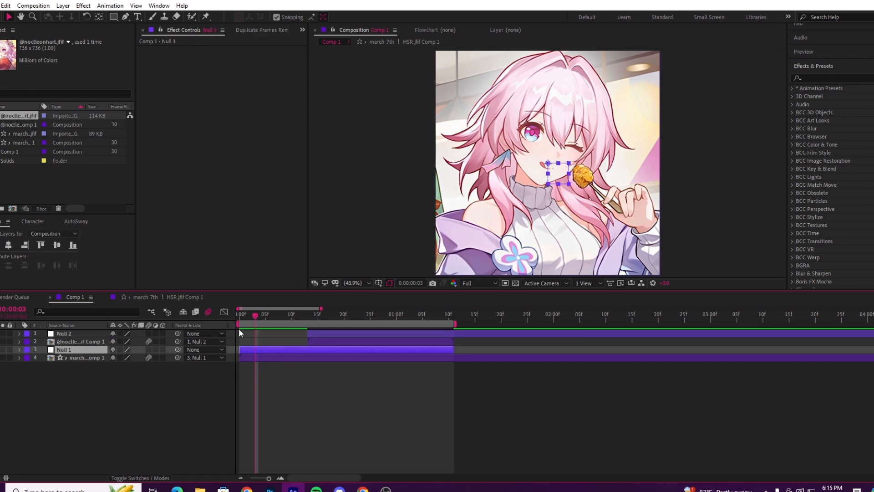
{"action": "key", "text": "s"}
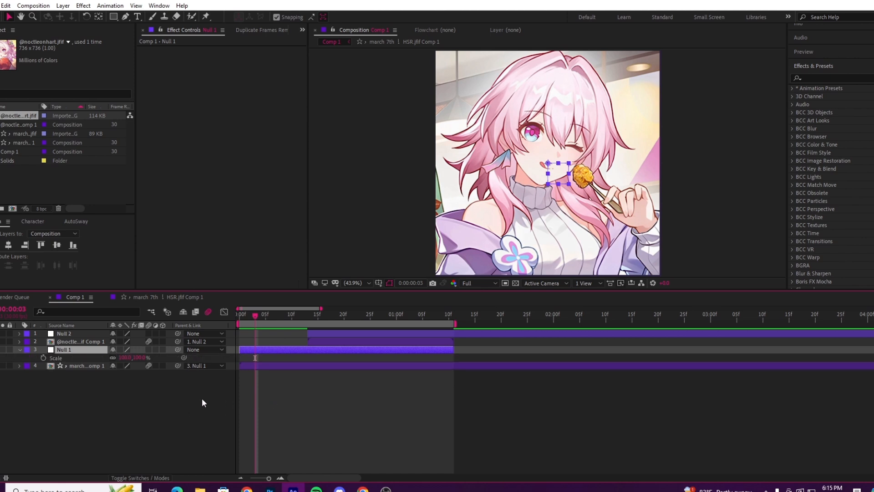
{"action": "left_click", "coordinate": [261, 315]}
{"action": "left_click", "coordinate": [44, 358]}
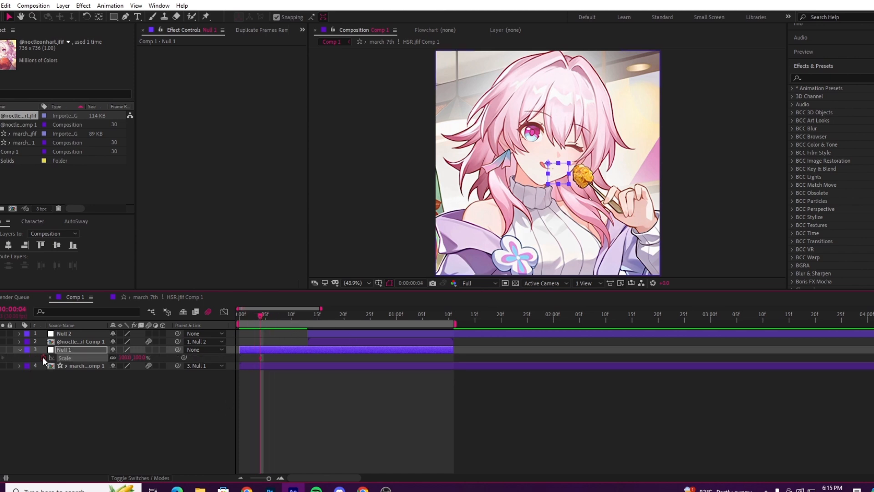
{"action": "key", "text": "shift+r"}
{"action": "left_click", "coordinate": [42, 367]}
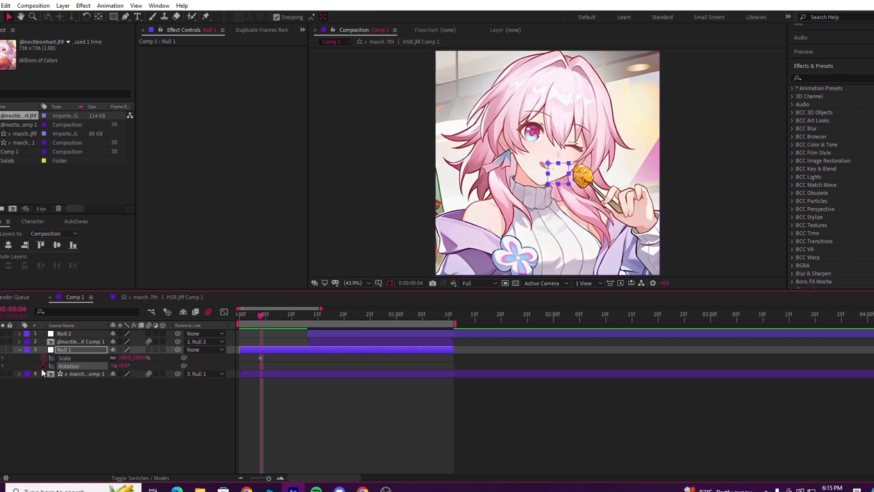
{"action": "left_click", "coordinate": [77, 359]}
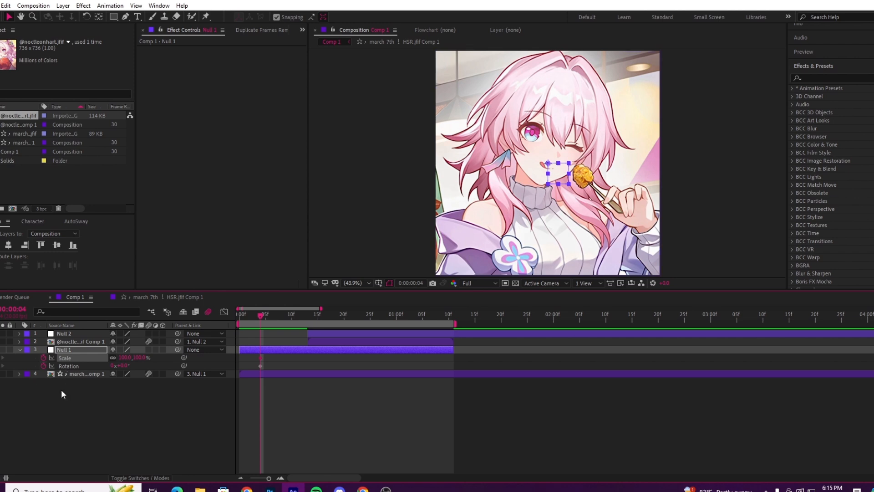
Step: Go to 0:00:00:12 and apply the Motion Tile effect to the march 7th precomp layer
{"action": "left_click", "coordinate": [280, 477]}
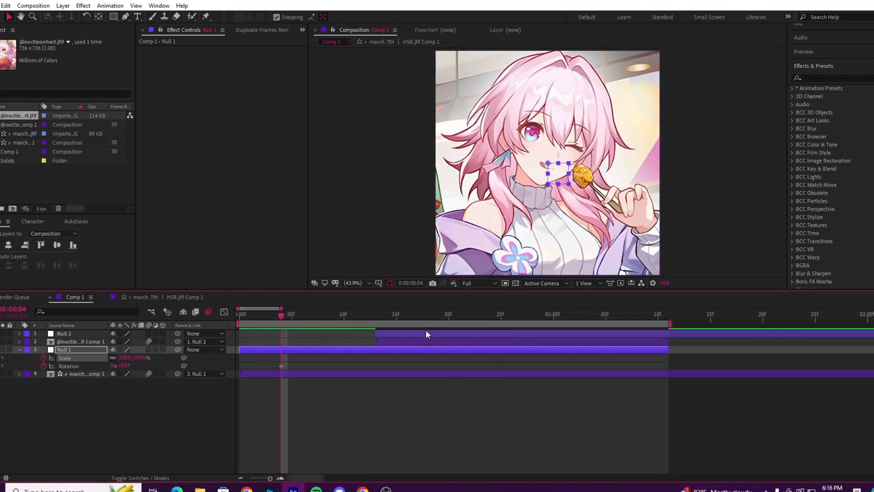
{"action": "mouse_move", "coordinate": [353, 316]}
{"action": "left_mouse_down"}
{"action": "mouse_move", "coordinate": [378, 317]}
{"action": "mouse_move", "coordinate": [368, 320]}
{"action": "left_mouse_up"}
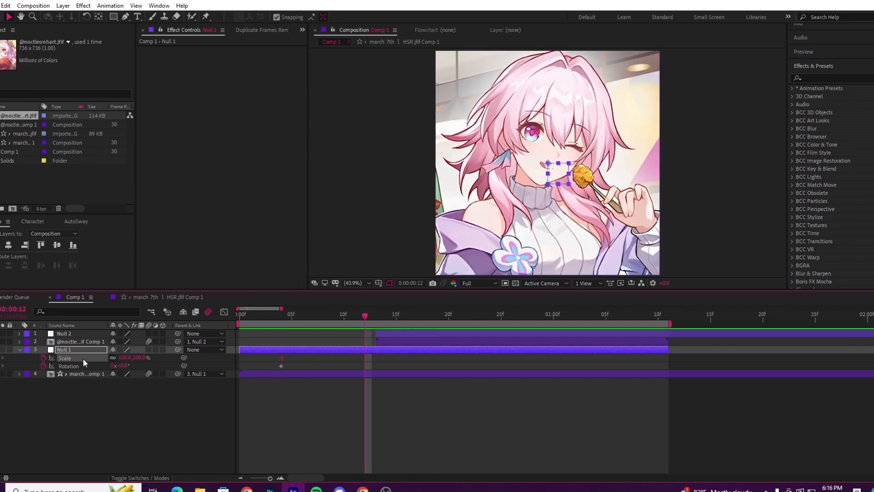
{"action": "left_click", "coordinate": [146, 366]}
{"action": "left_click", "coordinate": [305, 371]}
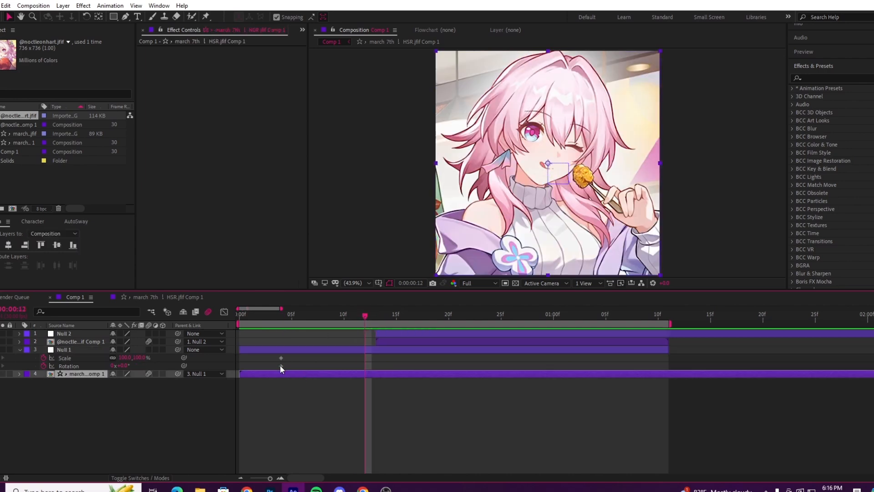
{"action": "mouse_move", "coordinate": [280, 365]}
{"action": "key", "text": "ctrl+space"}
{"action": "type", "text": "motion"}
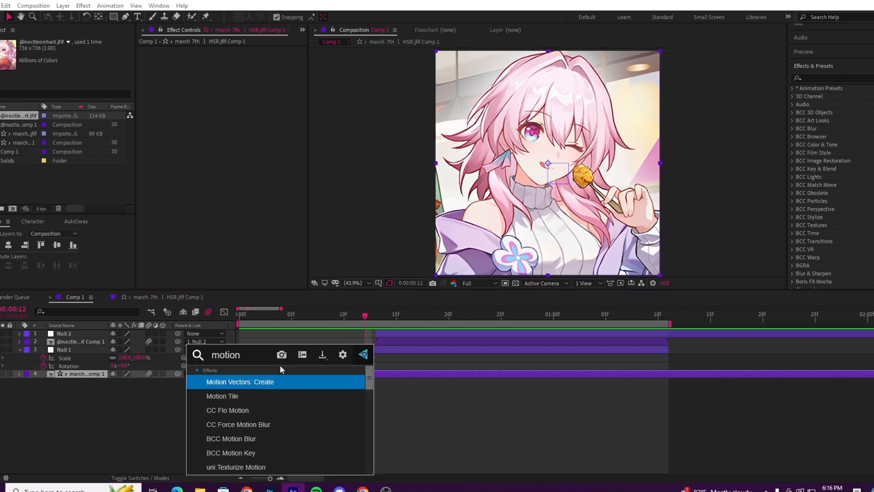
{"action": "left_click", "coordinate": [251, 394]}
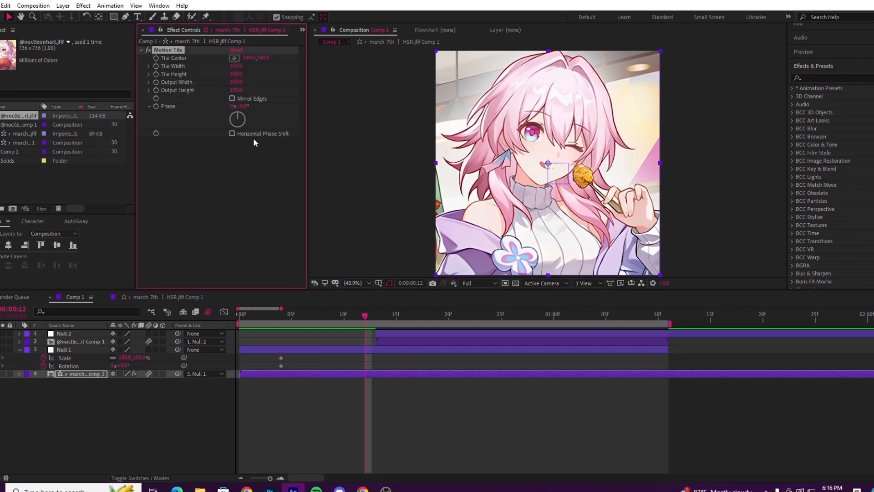
Step: Set Motion Tile's Output Width and Output Height to 400 and enable Mirror Edges
{"action": "left_click", "coordinate": [237, 82]}
{"action": "type", "text": "400"}
{"action": "key", "text": "Tab"}
{"action": "type", "text": "400"}
{"action": "key", "text": "Return"}
{"action": "left_click", "coordinate": [125, 427]}
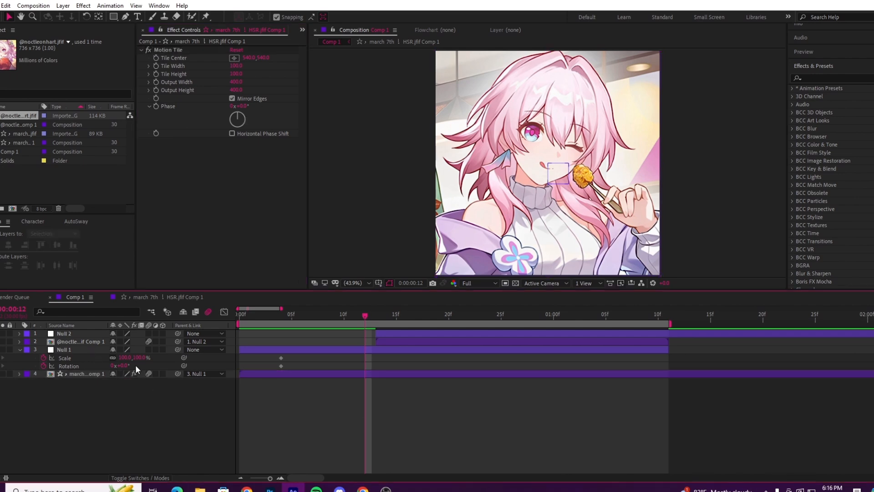
Step: Keyframe Null 1's Scale at 45% and Rotation at 180°, and move both new keyframes to 0:00:00:13
{"action": "left_click_drag", "start_coordinate": [126, 358], "coordinate": [107, 360]}
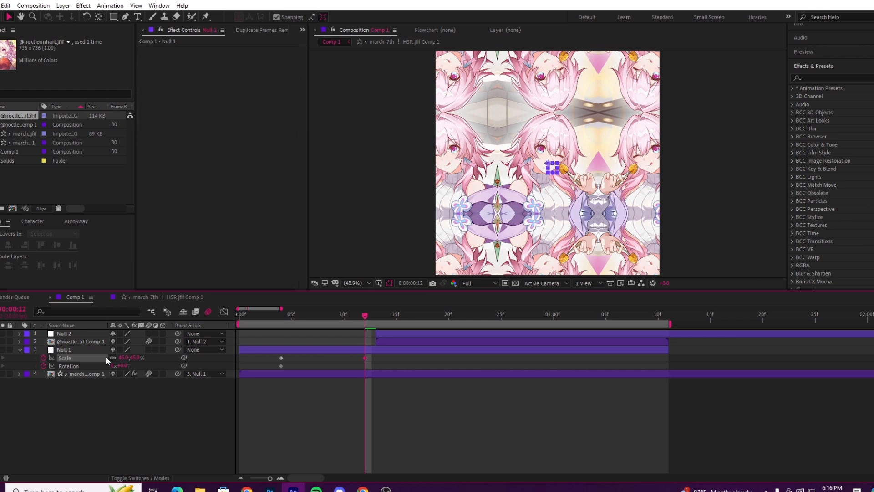
{"action": "left_click", "coordinate": [123, 366]}
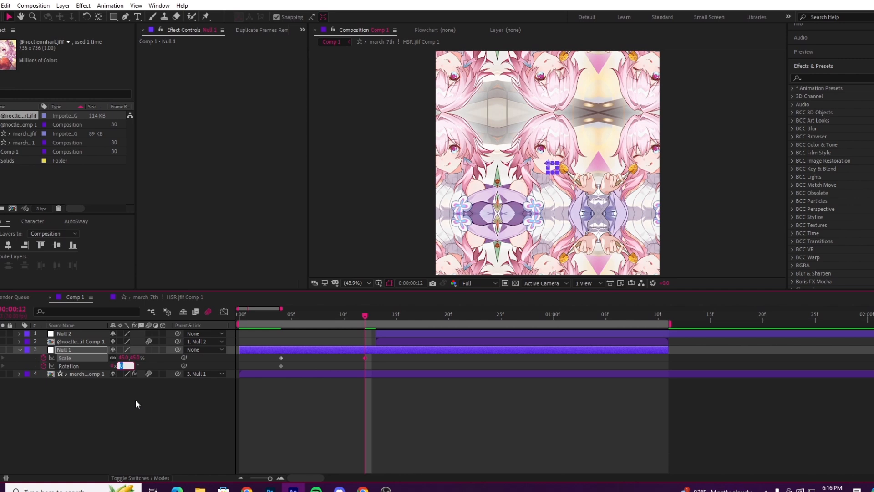
{"action": "type", "text": "180"}
{"action": "left_click", "coordinate": [154, 439]}
{"action": "left_click_drag", "start_coordinate": [359, 354], "coordinate": [378, 362]}
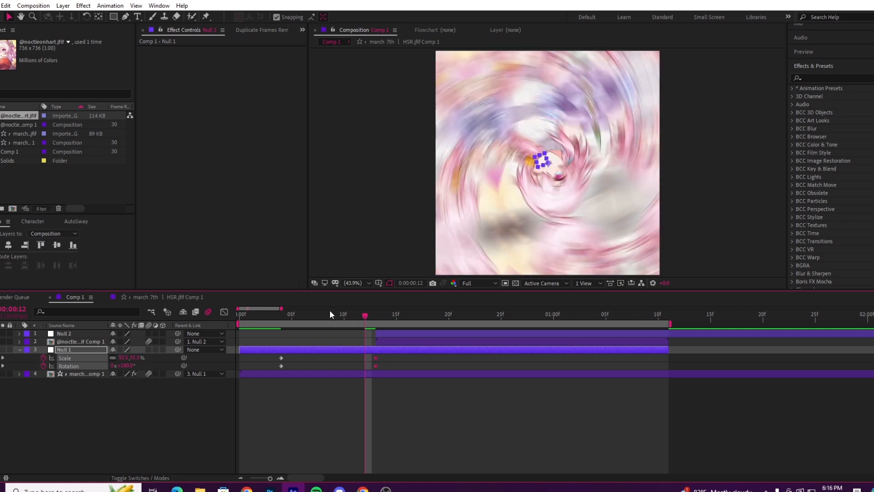
Step: Apply Easy Ease to all of Null 1's Scale and Rotation keyframes
{"action": "left_click_drag", "start_coordinate": [330, 314], "coordinate": [346, 353]}
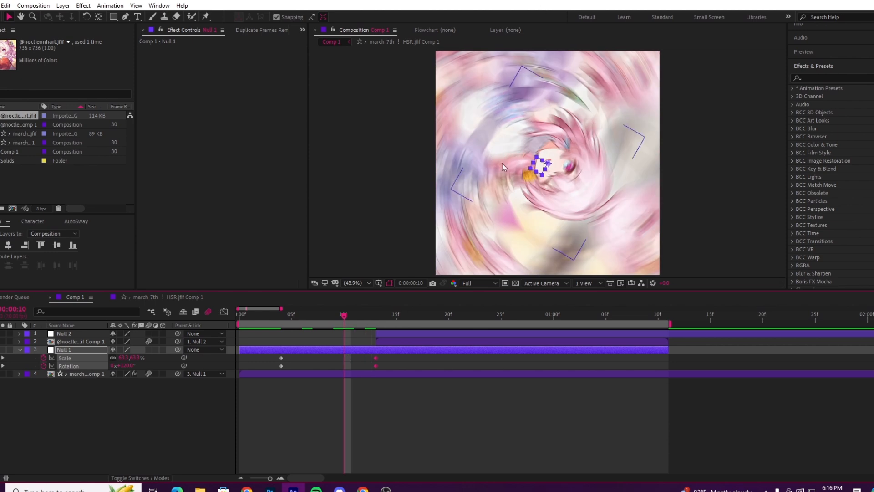
{"action": "left_click_drag", "start_coordinate": [330, 316], "coordinate": [259, 366]}
{"action": "key", "text": "F9"}
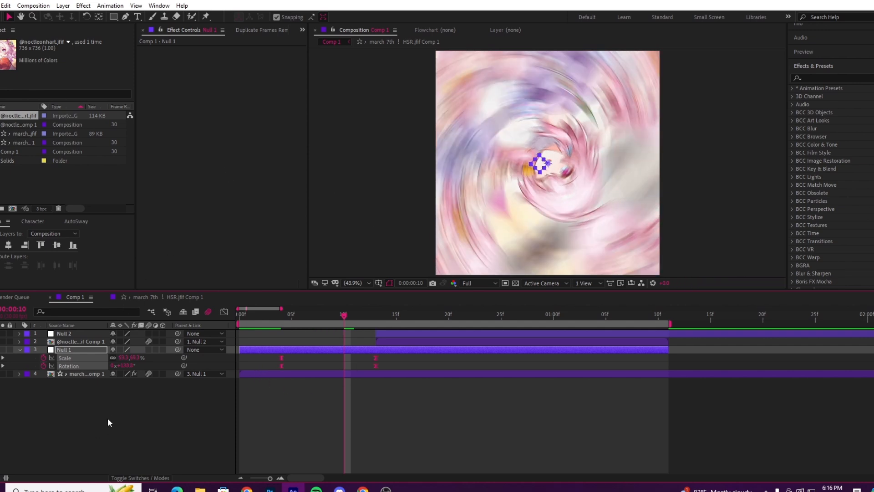
{"action": "left_click", "coordinate": [127, 406]}
Step: Open Null 1's Scale curve in the Graph Editor and enlarge its time range
{"action": "left_click", "coordinate": [88, 357]}
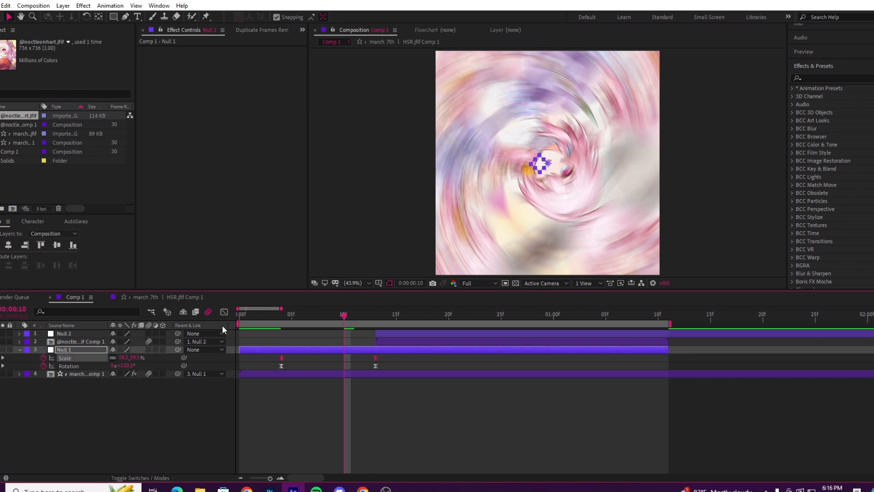
{"action": "left_click", "coordinate": [225, 313]}
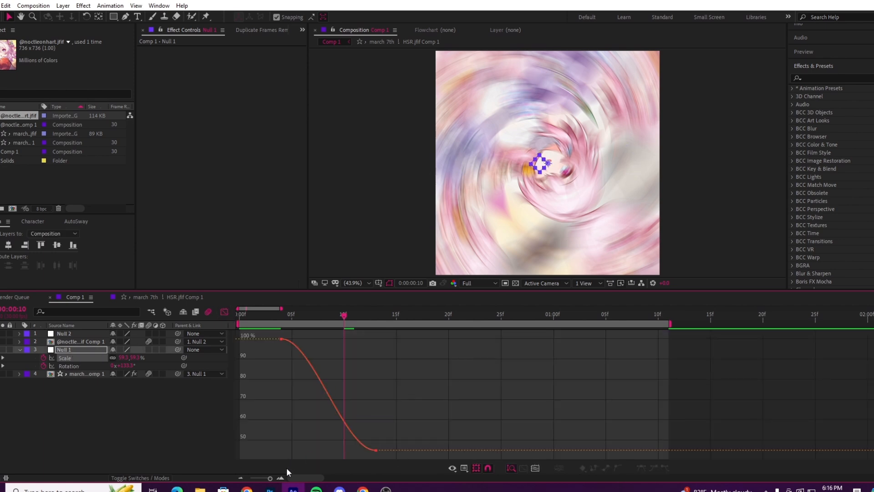
{"action": "left_click", "coordinate": [280, 477]}
{"action": "left_click", "coordinate": [280, 478]}
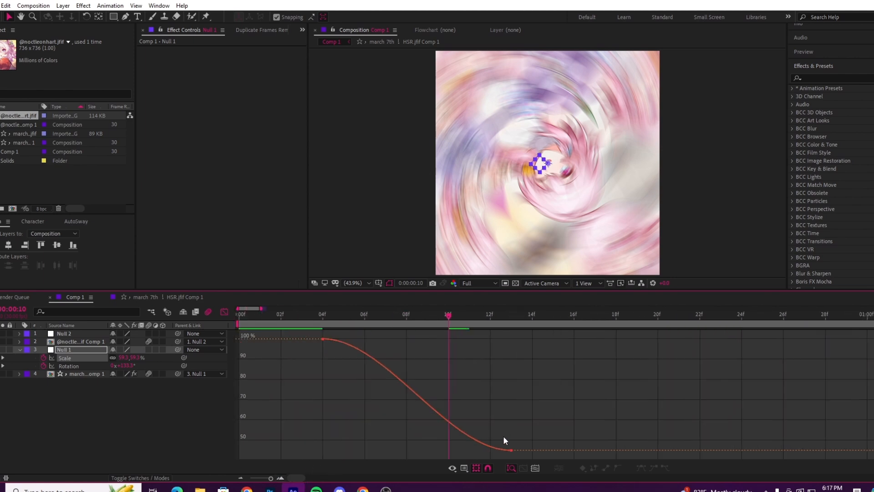
Step: Show Null 1's Scale curve as a speed graph and return to the value graph
{"action": "left_click", "coordinate": [465, 468]}
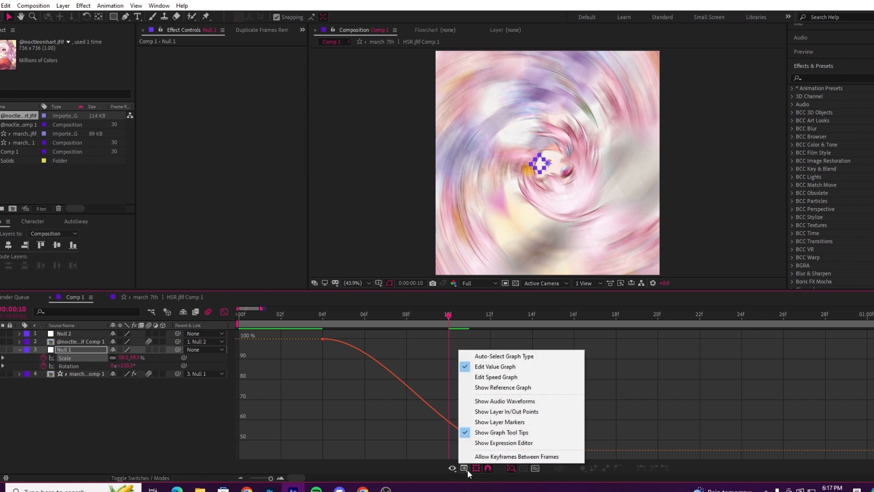
{"action": "left_click", "coordinate": [497, 377]}
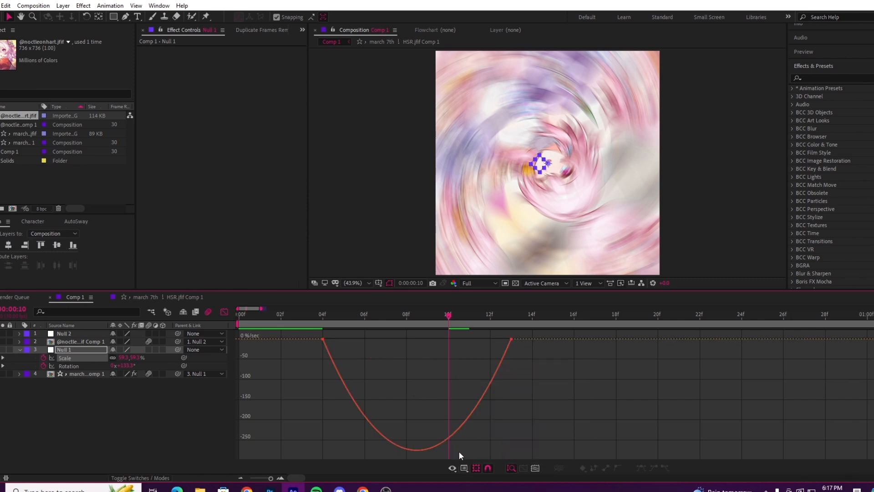
{"action": "left_click", "coordinate": [477, 469]}
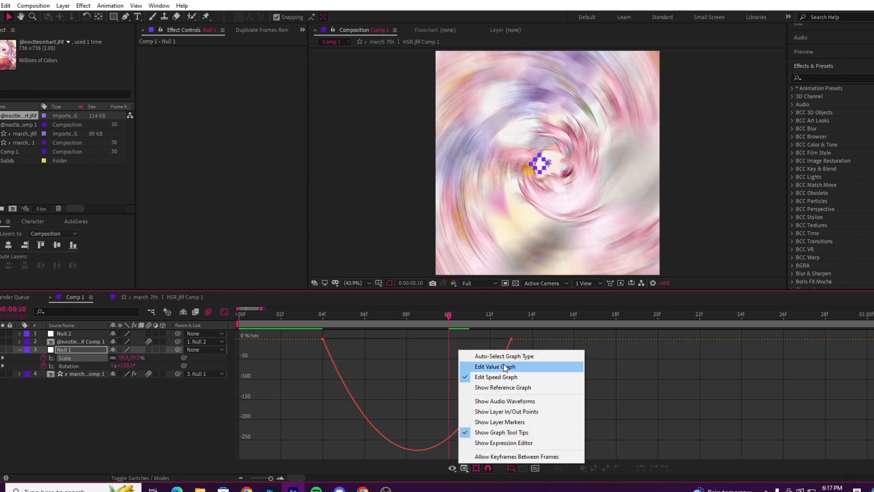
{"action": "left_click", "coordinate": [485, 368]}
Step: Reshape Null 1's Scale value curve to stay near 100% and drop steeply just before 0:00:00:13, and scrub through the motion
{"action": "left_click", "coordinate": [322, 339]}
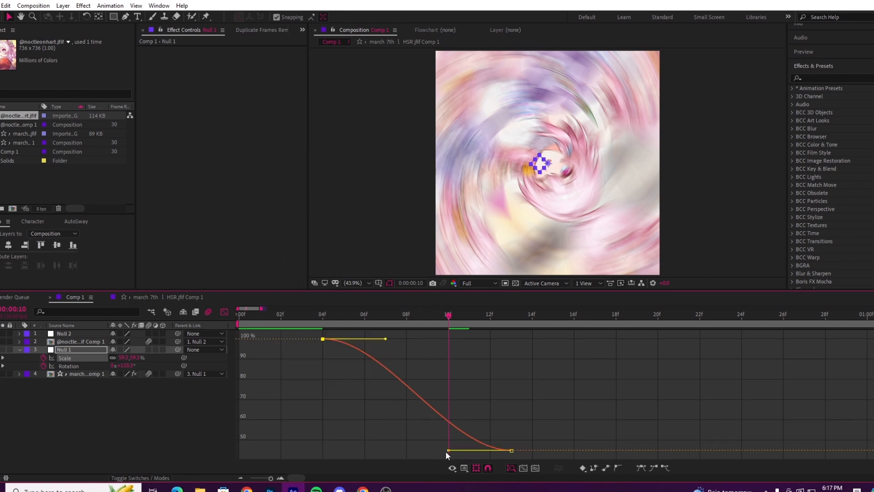
{"action": "left_click_drag", "start_coordinate": [450, 453], "coordinate": [500, 352]}
{"action": "left_click_drag", "start_coordinate": [385, 339], "coordinate": [492, 341]}
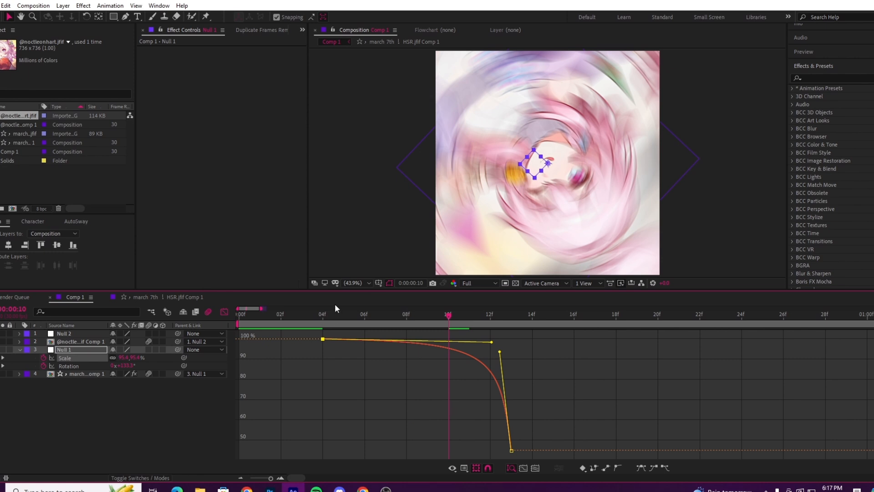
{"action": "left_click", "coordinate": [324, 313]}
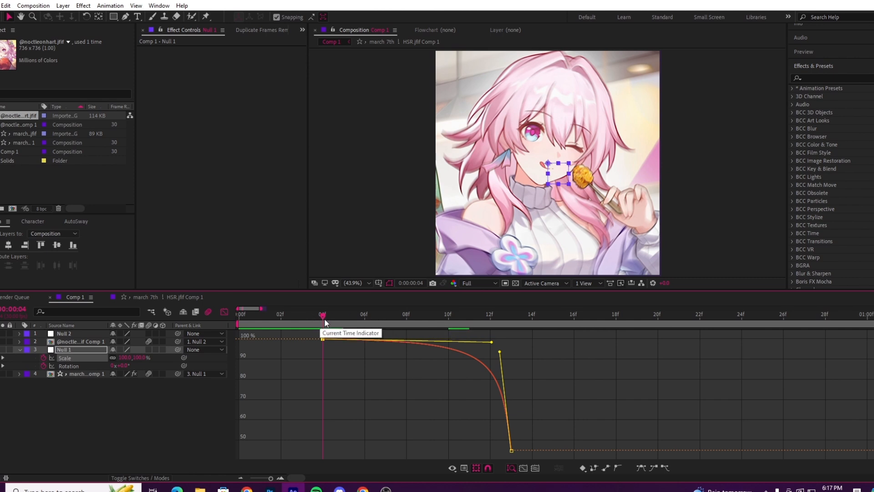
{"action": "left_click_drag", "start_coordinate": [336, 318], "coordinate": [464, 328]}
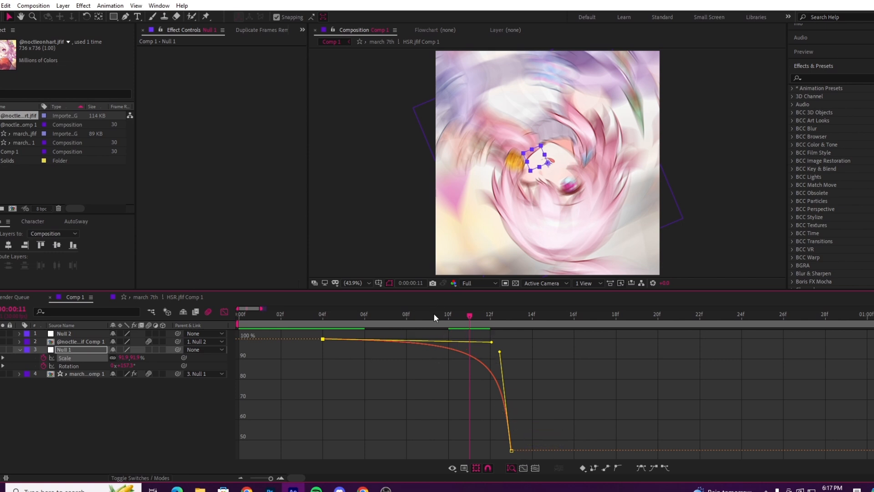
Step: Reshape Null 1's Rotation value curve to stay near 0° and climb steeply just before 0:00:00:13, and leave the Graph Editor
{"action": "left_click", "coordinate": [363, 315]}
{"action": "left_click", "coordinate": [96, 350]}
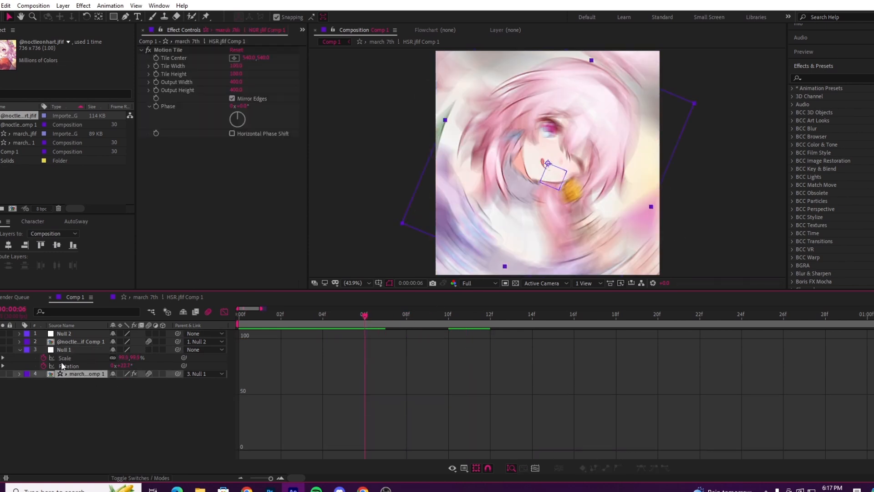
{"action": "left_click", "coordinate": [66, 365]}
{"action": "left_click_drag", "start_coordinate": [296, 420], "coordinate": [332, 455]}
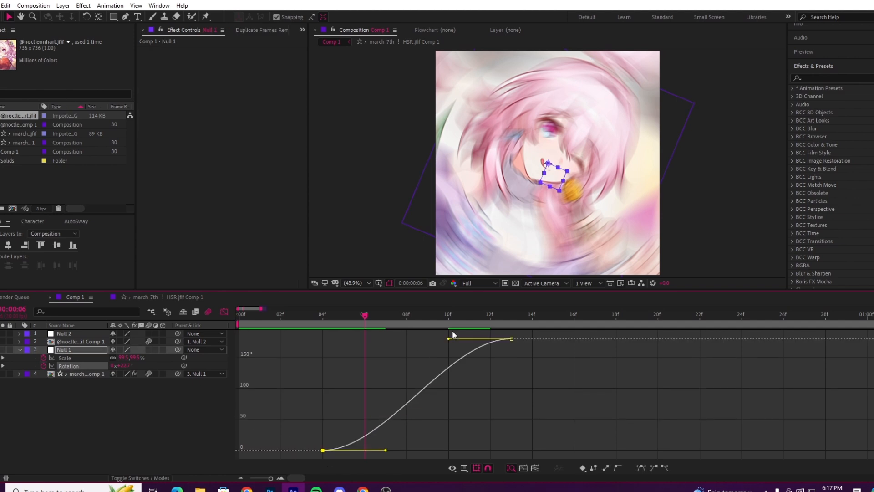
{"action": "left_click_drag", "start_coordinate": [450, 340], "coordinate": [503, 435]}
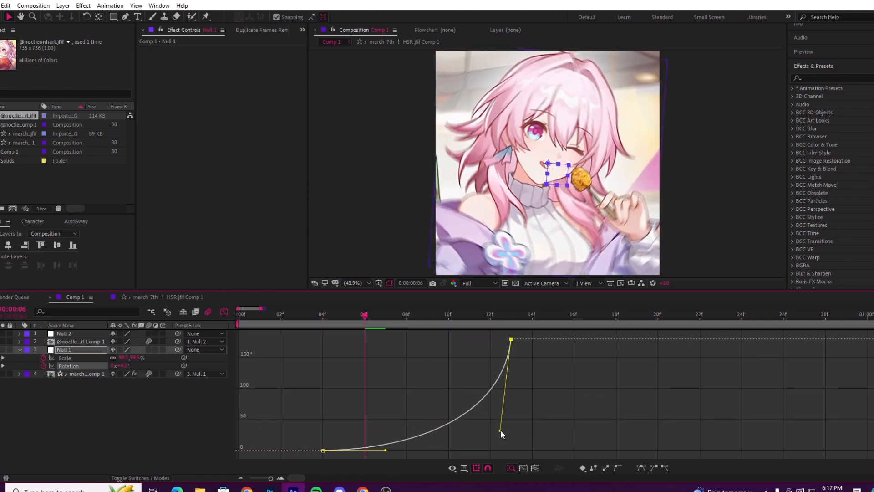
{"action": "left_click_drag", "start_coordinate": [387, 452], "coordinate": [496, 446]}
{"action": "left_click", "coordinate": [224, 313]}
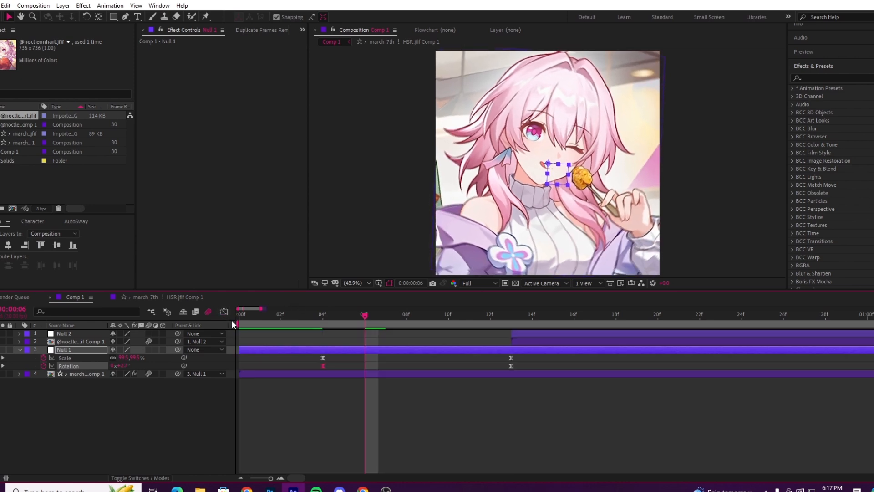
Step: Play the composition from the start and scrub through Null 1's spin, ending at 0:00:00:13
{"action": "left_click", "coordinate": [341, 314]}
{"action": "left_click_drag", "start_coordinate": [340, 315], "coordinate": [283, 313]}
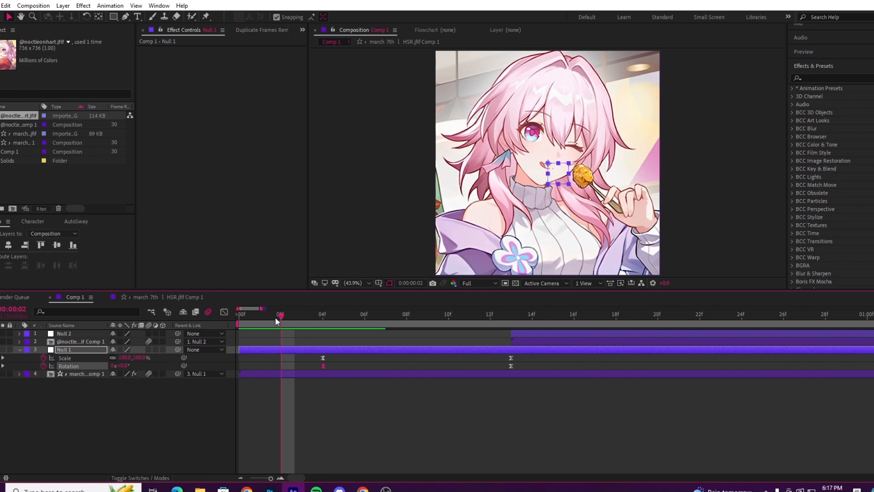
{"action": "key", "text": "Home"}
{"action": "key", "text": "space"}
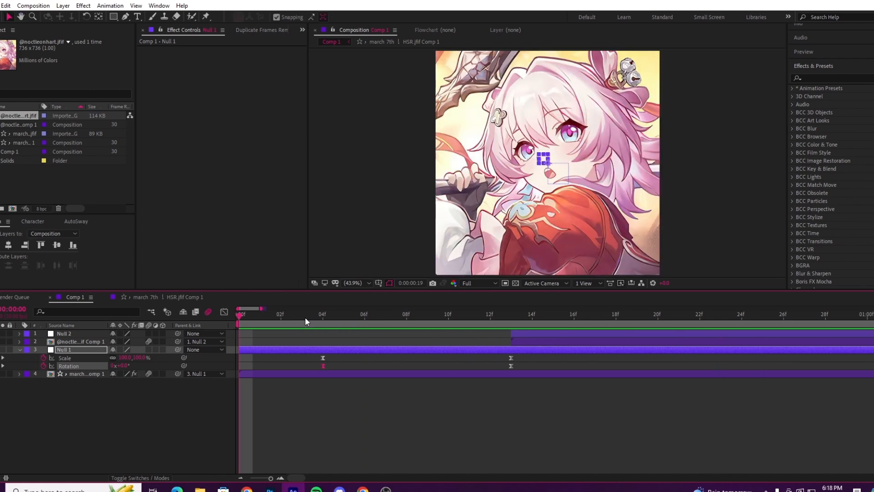
{"action": "left_click", "coordinate": [305, 317]}
{"action": "left_click_drag", "start_coordinate": [305, 317], "coordinate": [511, 343]}
{"action": "left_click", "coordinate": [240, 477]}
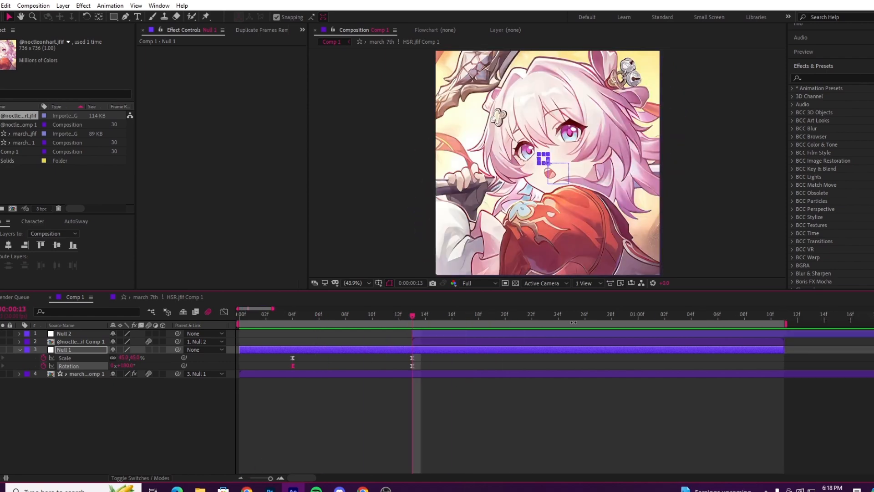
{"action": "left_click", "coordinate": [292, 314]}
{"action": "left_click_drag", "start_coordinate": [299, 303], "coordinate": [407, 329]}
Step: Keyframe Null 2's Scale at 100% and Rotation at 0°, and move both keyframes to 0:00:00:22
{"action": "left_click", "coordinate": [427, 344]}
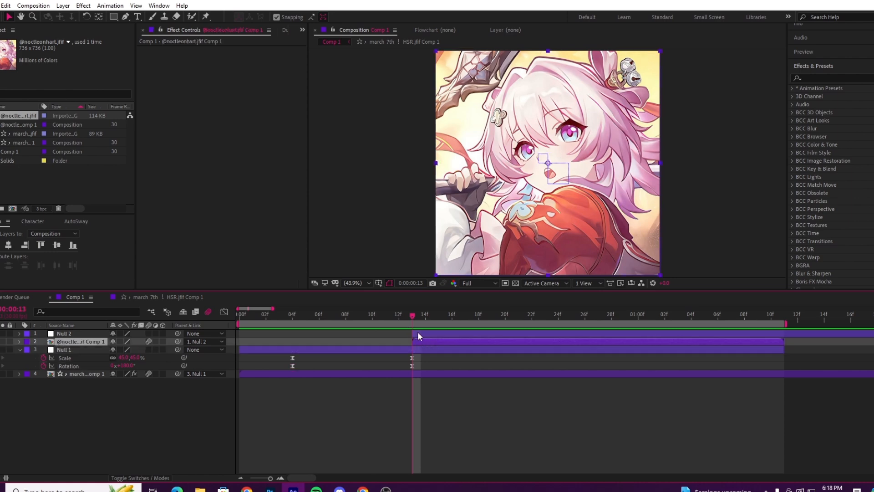
{"action": "left_click", "coordinate": [420, 335]}
{"action": "key", "text": "s"}
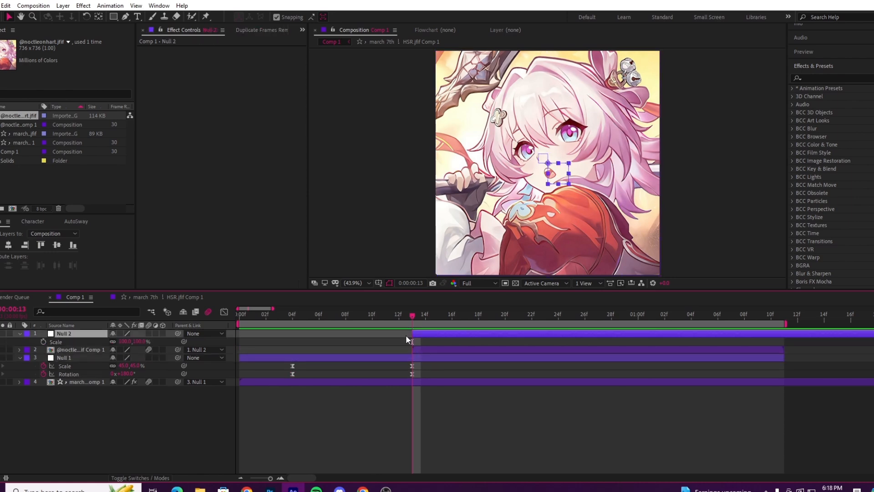
{"action": "key", "text": "shift+r"}
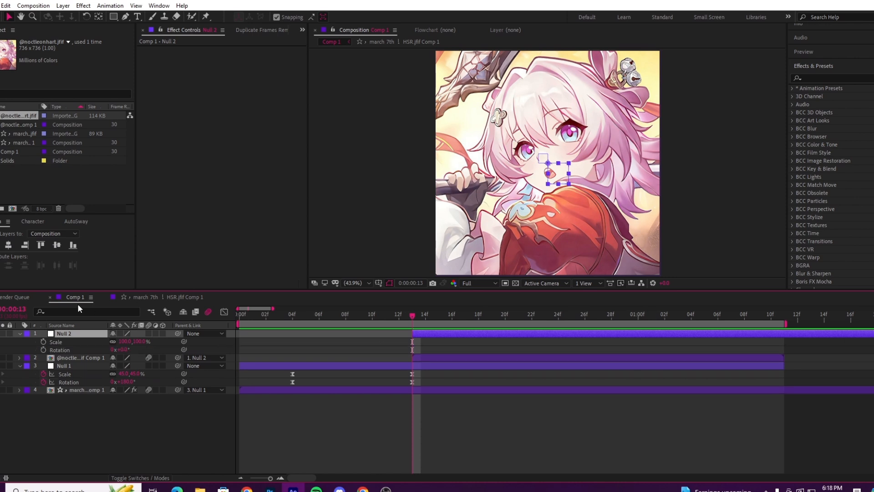
{"action": "left_click", "coordinate": [43, 341]}
{"action": "left_click", "coordinate": [43, 349]}
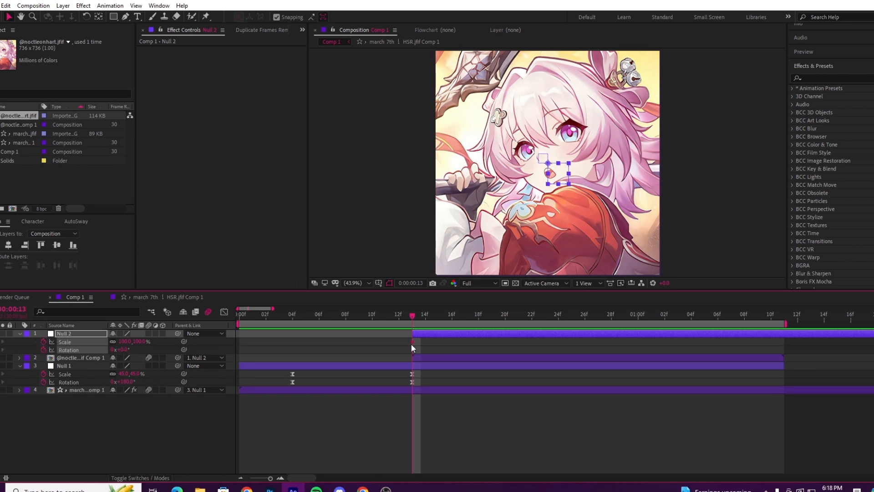
{"action": "left_click_drag", "start_coordinate": [419, 343], "coordinate": [533, 346]}
{"action": "left_click", "coordinate": [464, 451]}
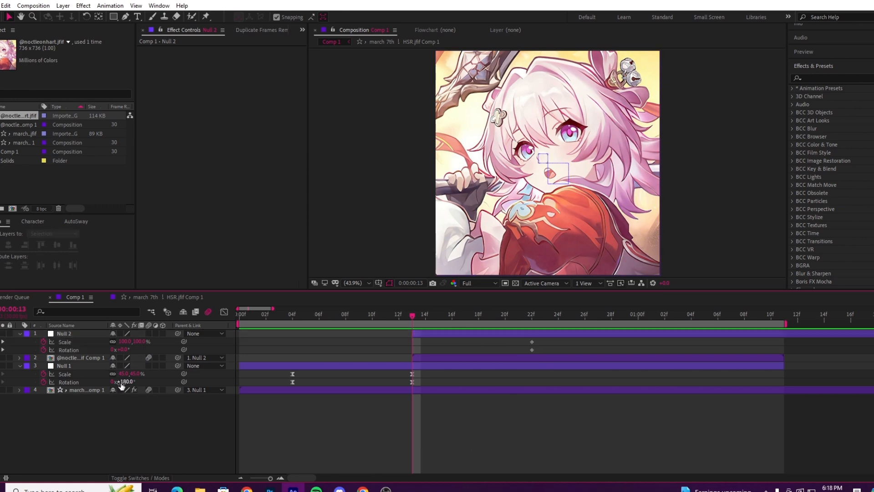
Step: At 0:00:00:13, set Null 2's Rotation to -180° and Scale to 187%, and apply Easy Ease to its keyframes
{"action": "left_click", "coordinate": [124, 350]}
{"action": "type", "text": "-180"}
{"action": "key", "text": "Return"}
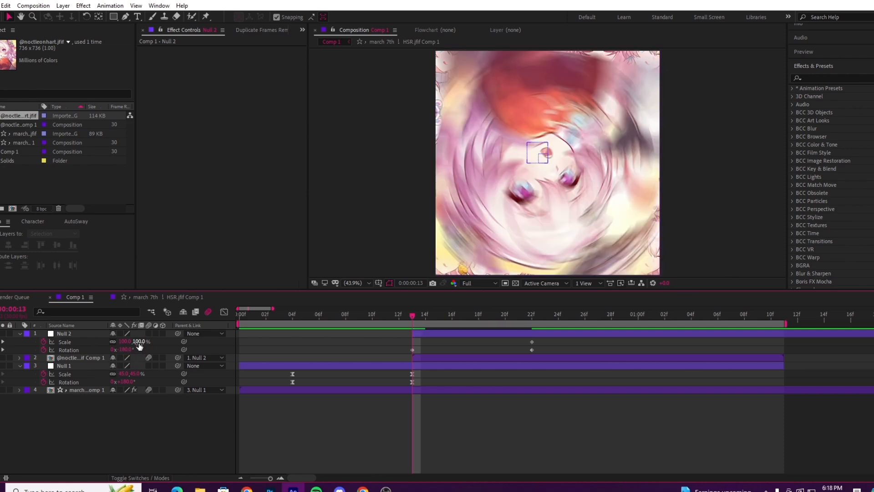
{"action": "left_click_drag", "start_coordinate": [140, 342], "coordinate": [207, 372]}
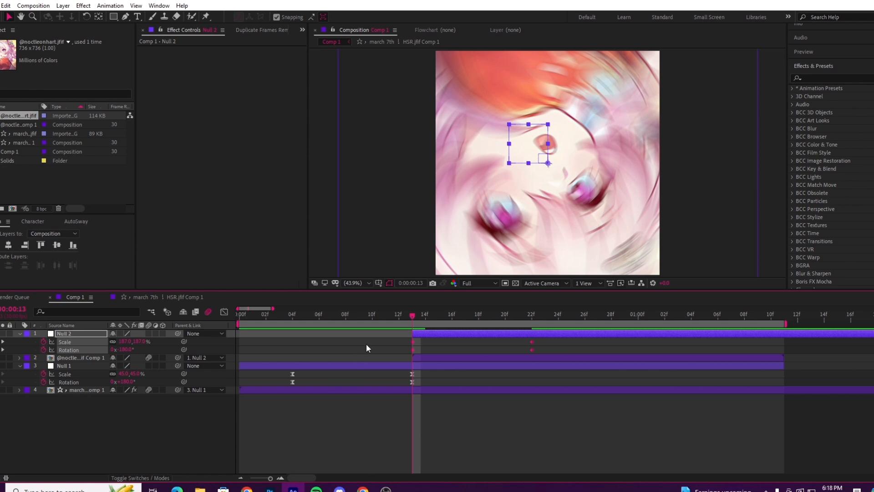
{"action": "left_click", "coordinate": [339, 351]}
Step: Reshape Null 2's Scale value curve to drop steeply right after 0:00:00:13 and level off gently toward 100%
{"action": "left_click", "coordinate": [66, 342]}
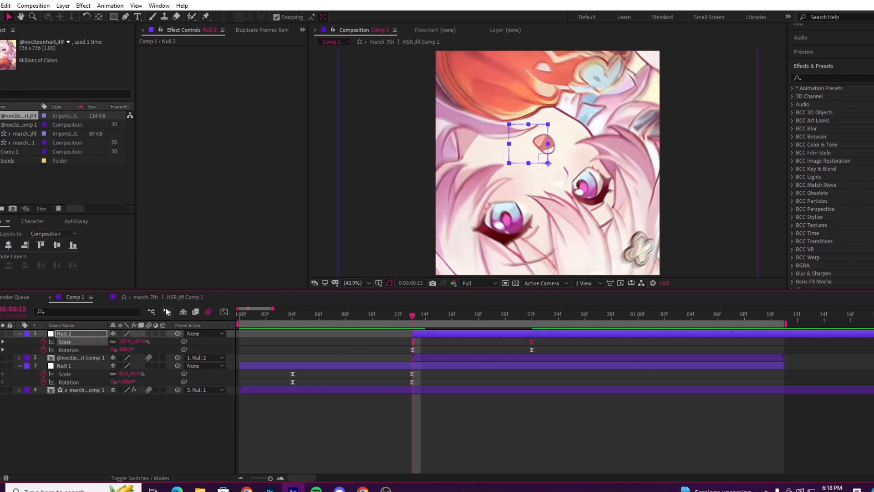
{"action": "left_click", "coordinate": [224, 312]}
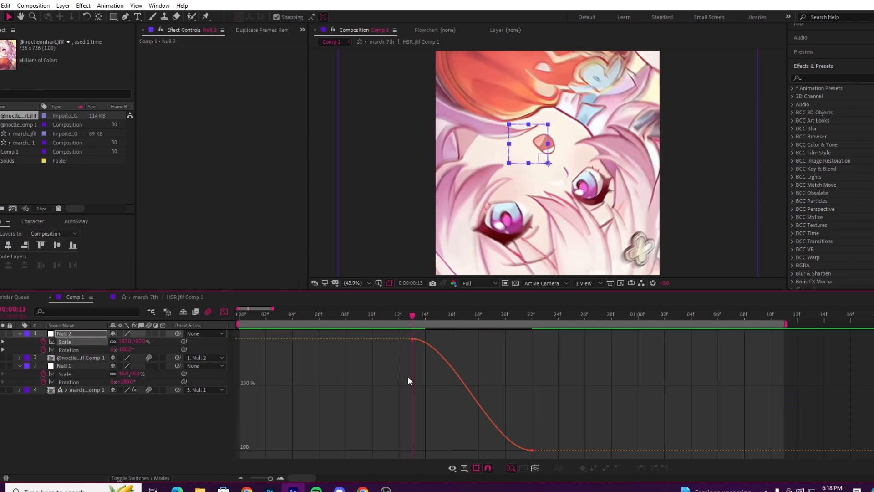
{"action": "left_click", "coordinate": [281, 477]}
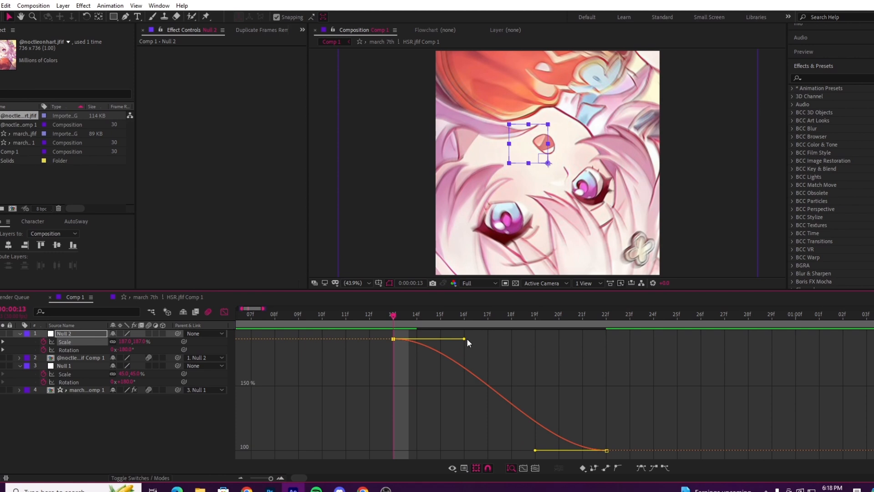
{"action": "left_click_drag", "start_coordinate": [464, 338], "coordinate": [411, 427]}
{"action": "left_click_drag", "start_coordinate": [535, 451], "coordinate": [419, 445]}
Step: Reshape Null 2's Rotation value curve to rise steeply from -180° and flatten toward 0°, preview it, and leave the Graph Editor
{"action": "left_click", "coordinate": [83, 349]}
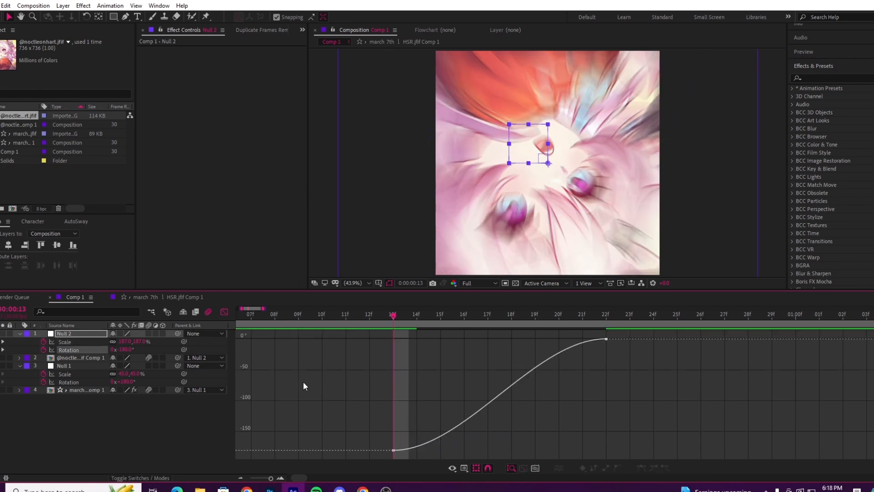
{"action": "left_click_drag", "start_coordinate": [464, 450], "coordinate": [401, 358]}
{"action": "left_click_drag", "start_coordinate": [535, 338], "coordinate": [418, 348]}
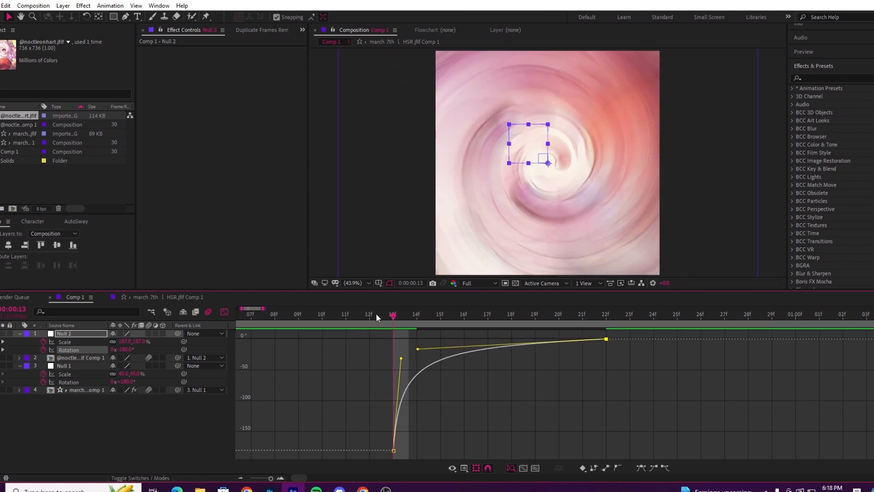
{"action": "key", "text": "space"}
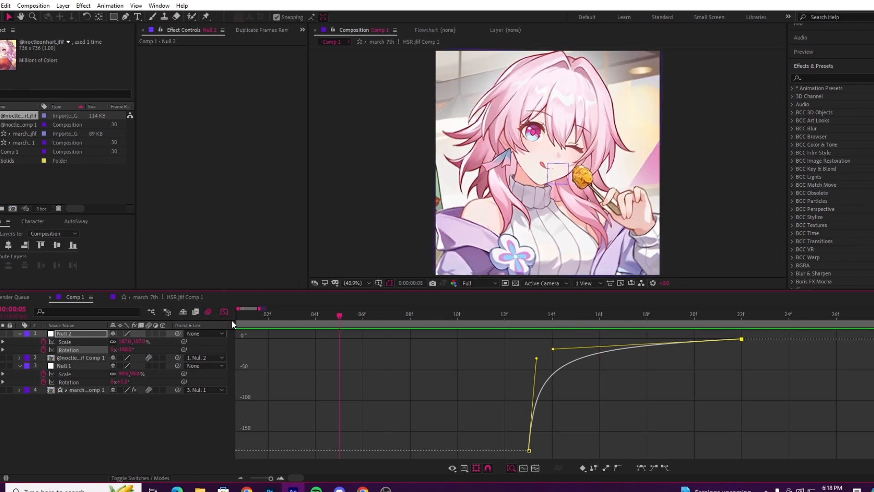
{"action": "left_click", "coordinate": [241, 479]}
{"action": "left_click", "coordinate": [225, 312]}
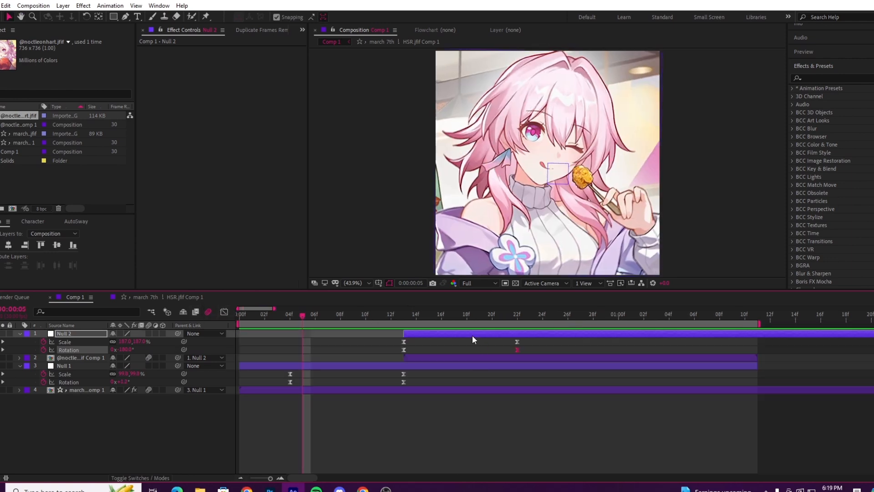
Step: Apply CC RepeTile to layer 2 with all four expansions at 3000 and Unfold tiling, and preview the transition
{"action": "left_click", "coordinate": [423, 359]}
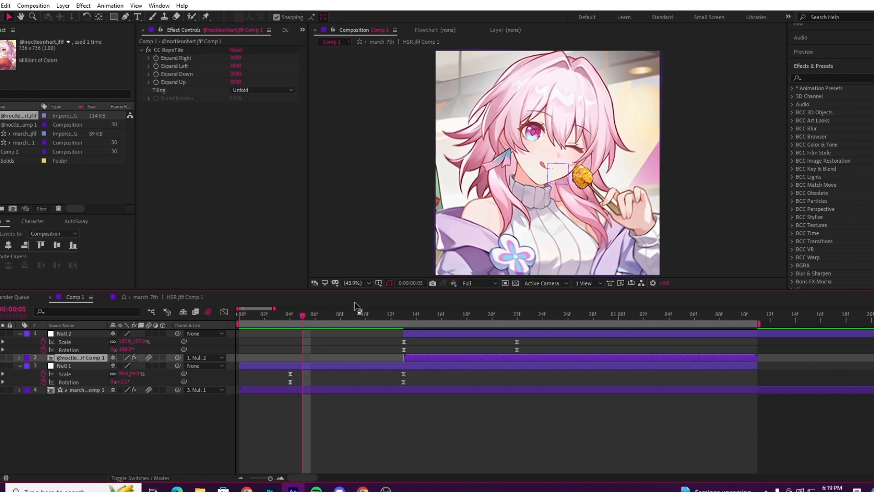
{"action": "left_click_drag", "start_coordinate": [353, 316], "coordinate": [253, 382]}
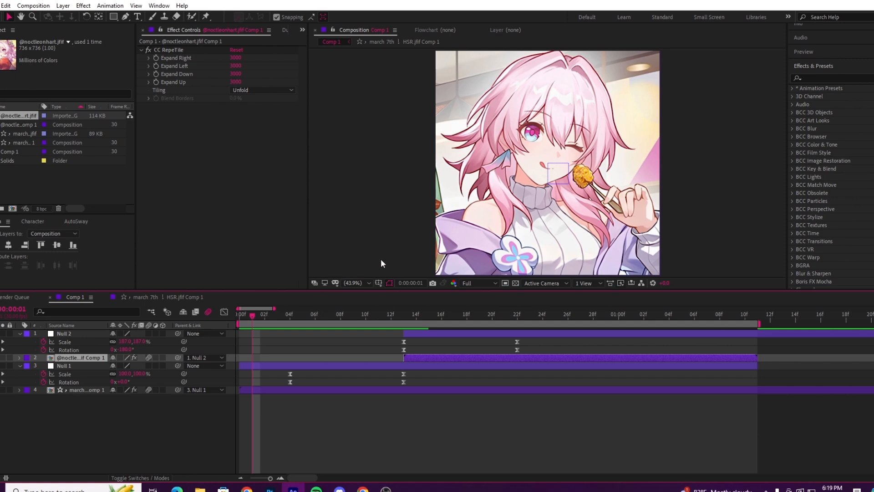
{"action": "key", "text": "space"}
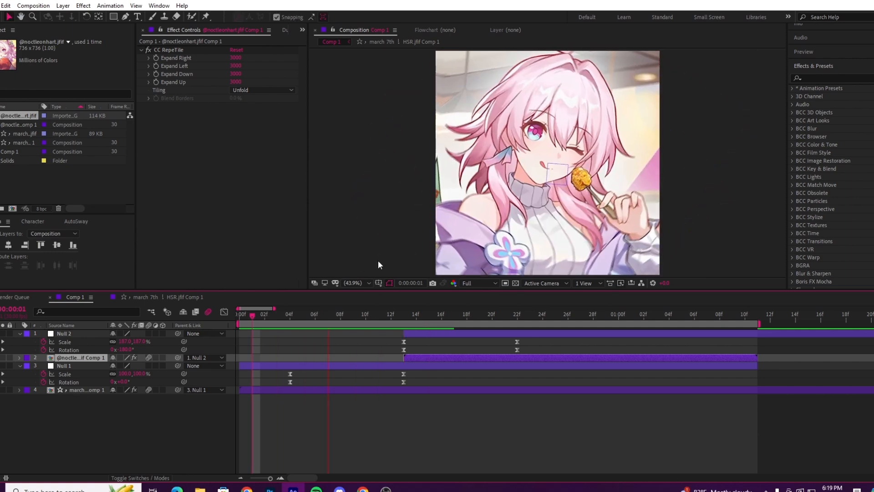
Step: Play the full transition repeatedly from the start and check how the second image settles
{"action": "left_click_drag", "start_coordinate": [471, 306], "coordinate": [455, 344]}
{"action": "key", "text": "space"}
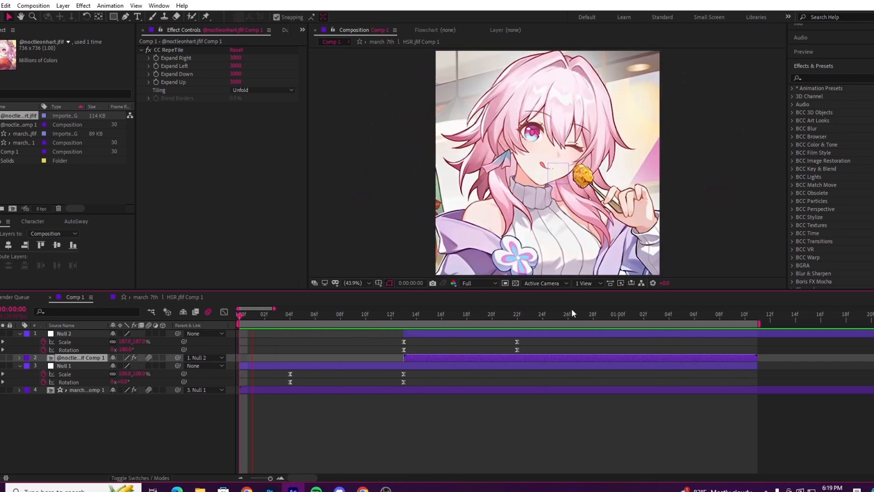
{"action": "left_click", "coordinate": [600, 430]}
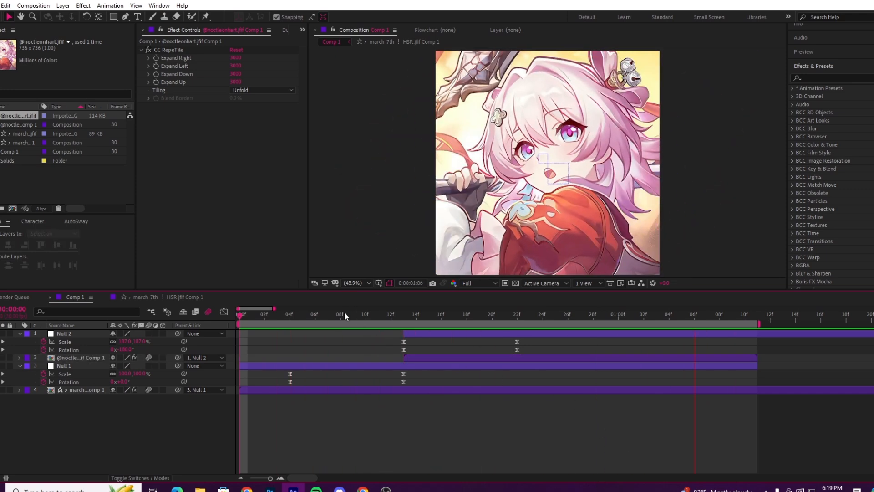
{"action": "left_click", "coordinate": [342, 313]}
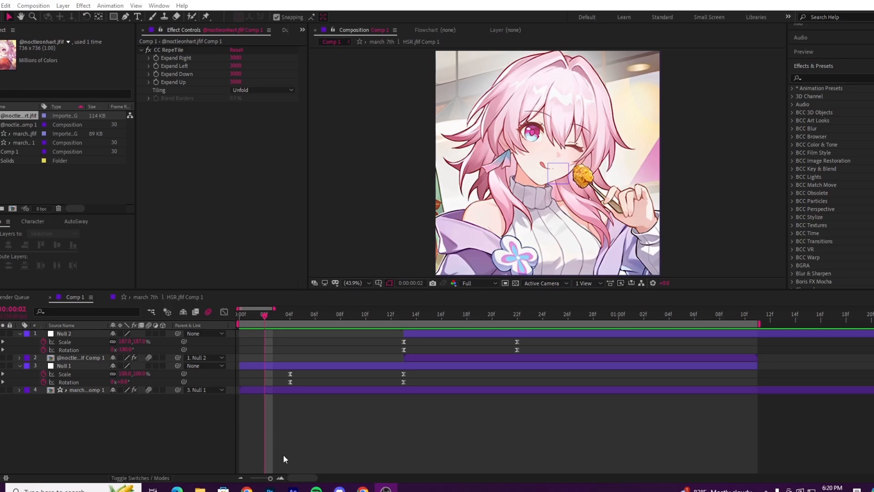
{"action": "left_click", "coordinate": [283, 454]}
{"action": "key", "text": "space"}
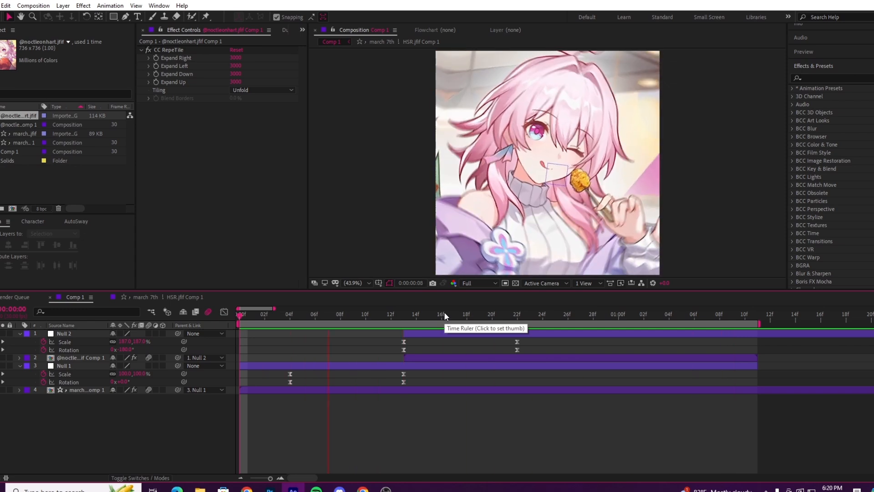
{"action": "key", "text": "space"}
{"action": "left_click_drag", "start_coordinate": [439, 330], "coordinate": [475, 398]}
Step: Move Null 2's ending Scale and Rotation keyframes to 0:00:00:28
{"action": "left_click", "coordinate": [498, 321]}
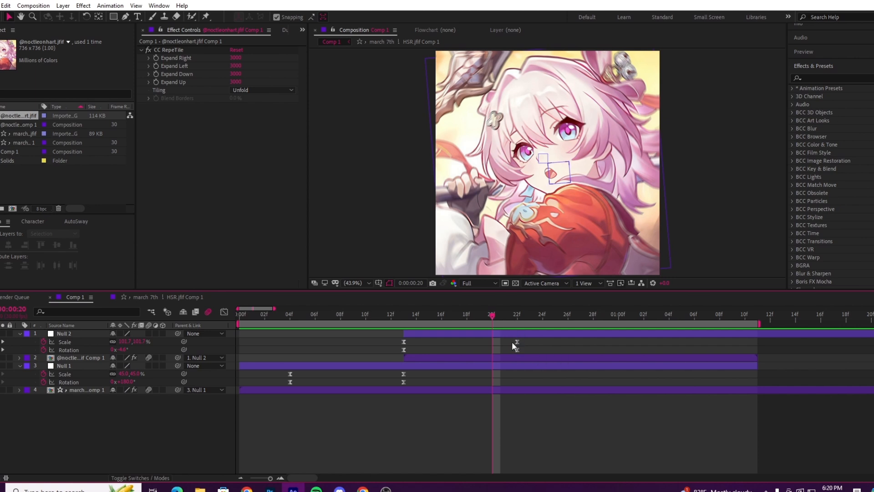
{"action": "left_click_drag", "start_coordinate": [512, 339], "coordinate": [593, 346]}
{"action": "left_click", "coordinate": [560, 441]}
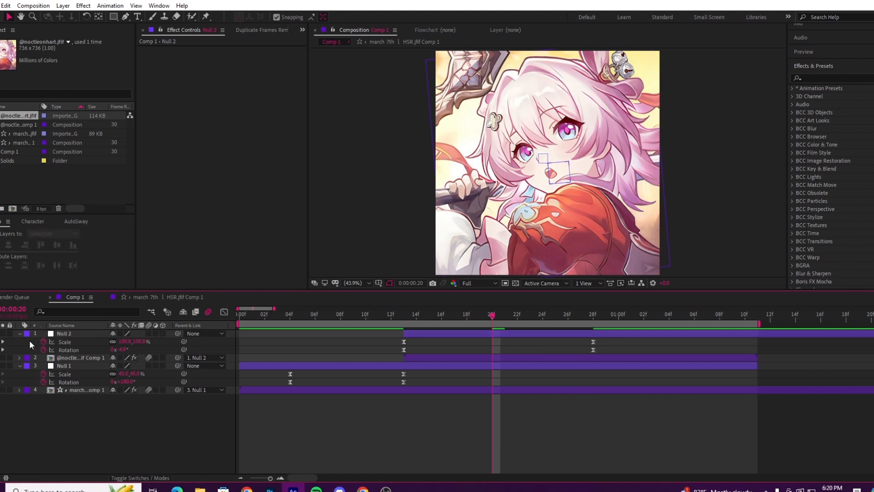
Step: Shorten the first keyframe's handle on Null 2's Scale curve so the value eases gradually down to 100%
{"action": "left_click", "coordinate": [65, 342]}
{"action": "left_click", "coordinate": [223, 312]}
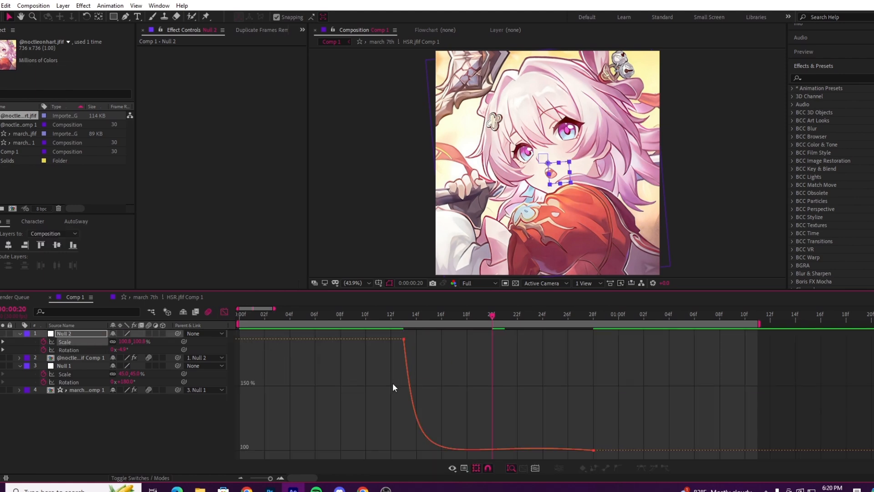
{"action": "left_click", "coordinate": [404, 340]}
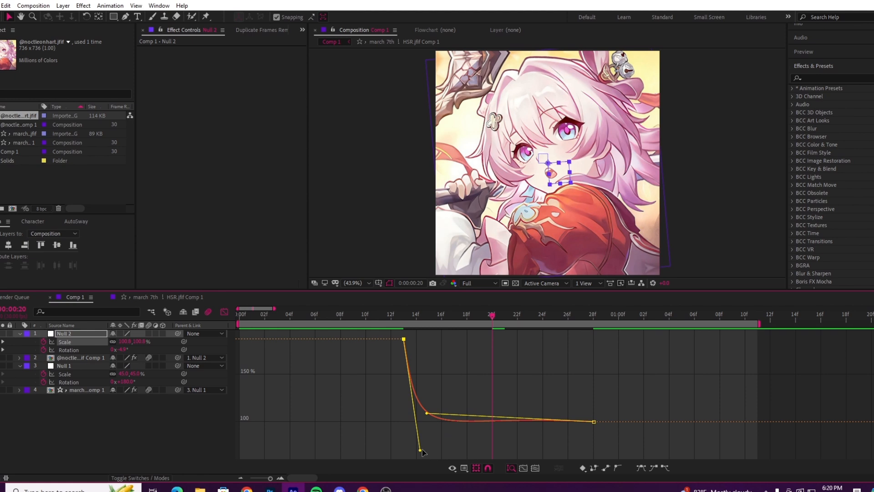
{"action": "left_click_drag", "start_coordinate": [420, 450], "coordinate": [414, 388]}
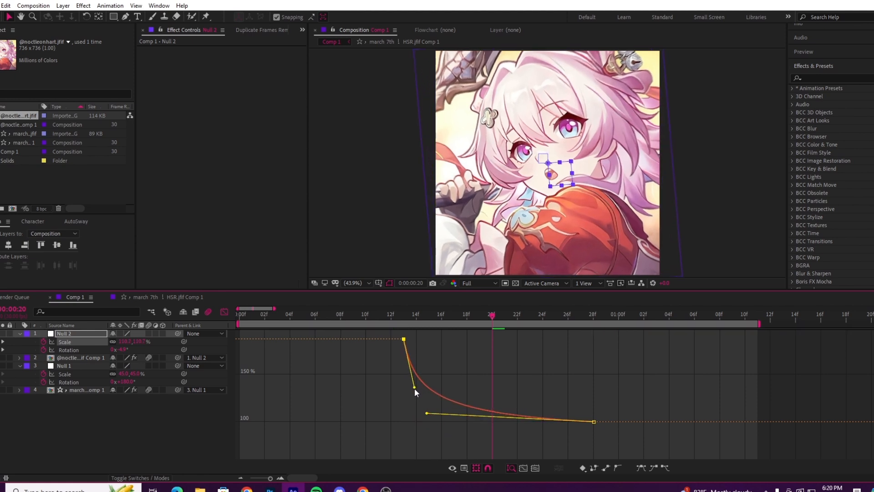
Step: Shorten the first keyframe's handle on Null 2's Rotation curve for a gradual ease to 0°, and play the transition from 0:00:00:08
{"action": "left_click", "coordinate": [83, 351]}
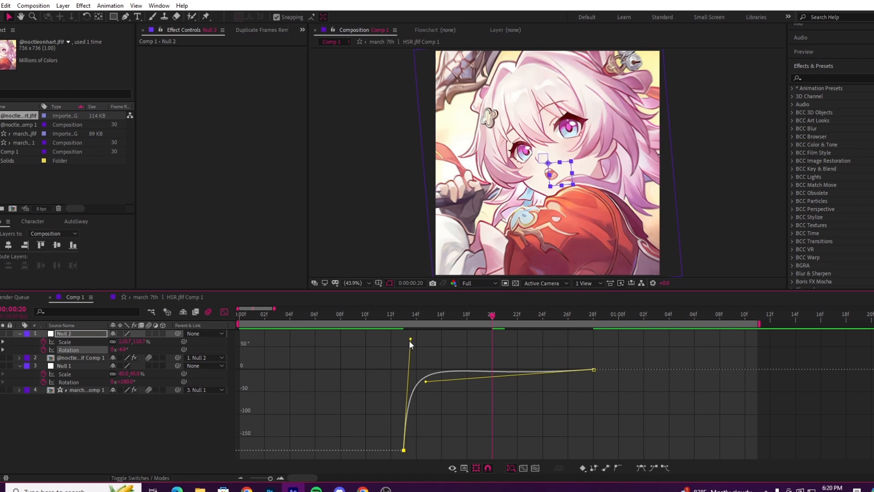
{"action": "left_click_drag", "start_coordinate": [409, 341], "coordinate": [408, 392]}
{"action": "left_click_drag", "start_coordinate": [380, 315], "coordinate": [342, 309]}
{"action": "key", "text": "space"}
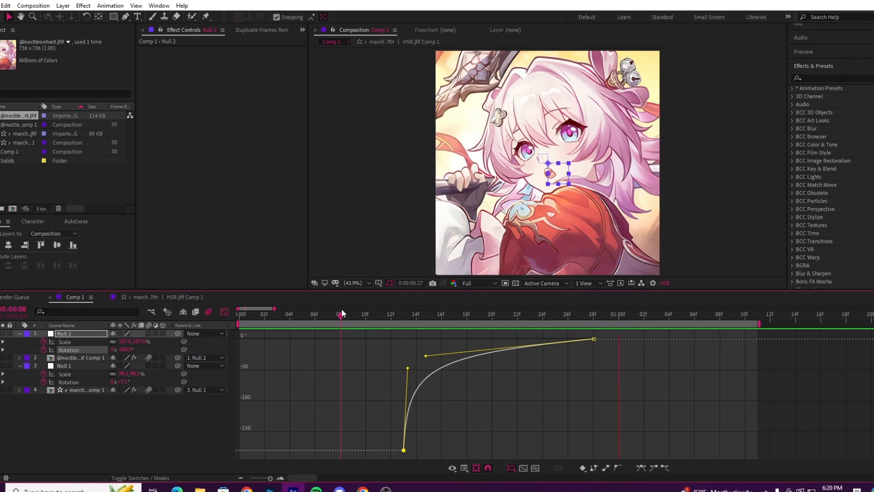
Step: Raise the end keyframe's handle on Null 2's Rotation curve so the spin overshoots 0°, and play the transition
{"action": "left_click", "coordinate": [333, 319]}
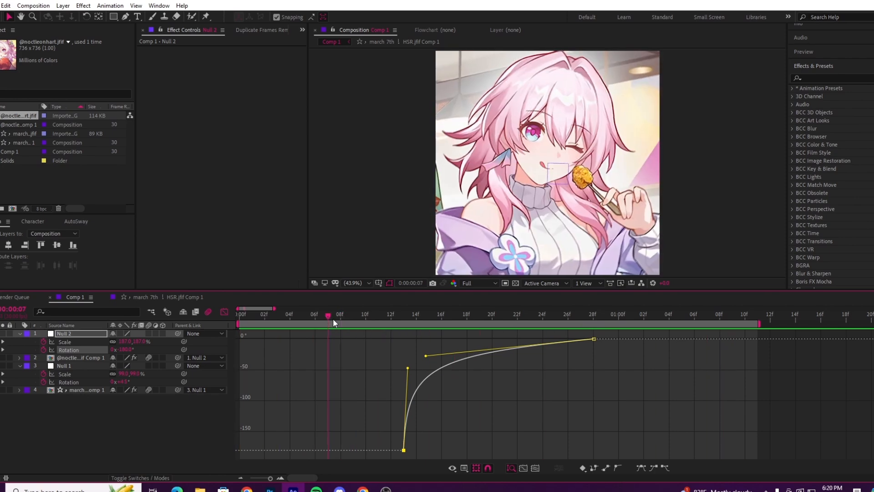
{"action": "left_click", "coordinate": [225, 312]}
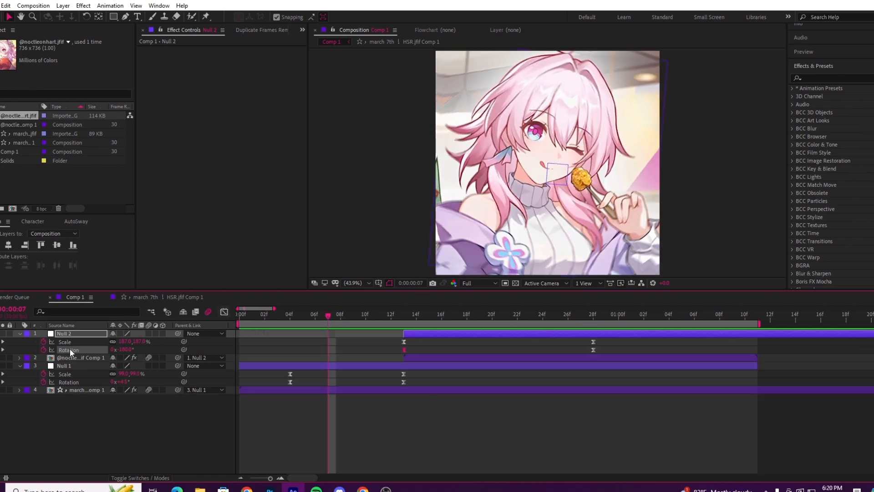
{"action": "left_click", "coordinate": [224, 312]}
{"action": "left_click_drag", "start_coordinate": [371, 416], "coordinate": [421, 460]}
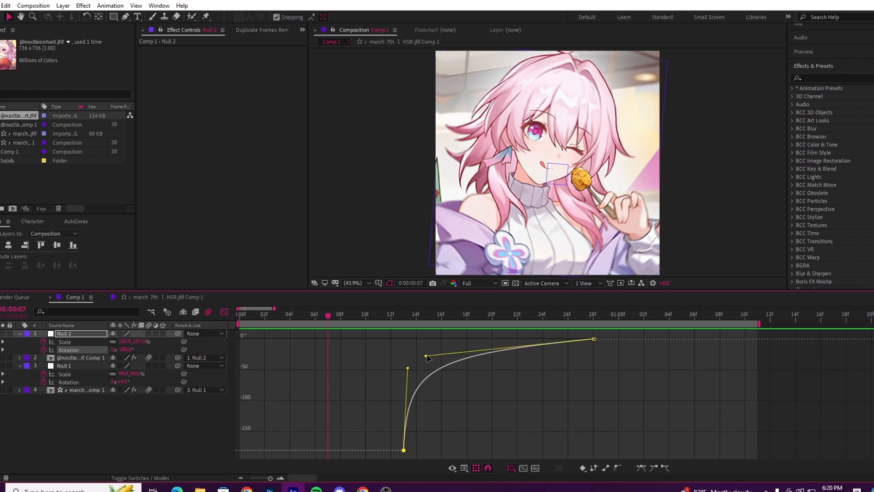
{"action": "left_click_drag", "start_coordinate": [427, 358], "coordinate": [349, 342]}
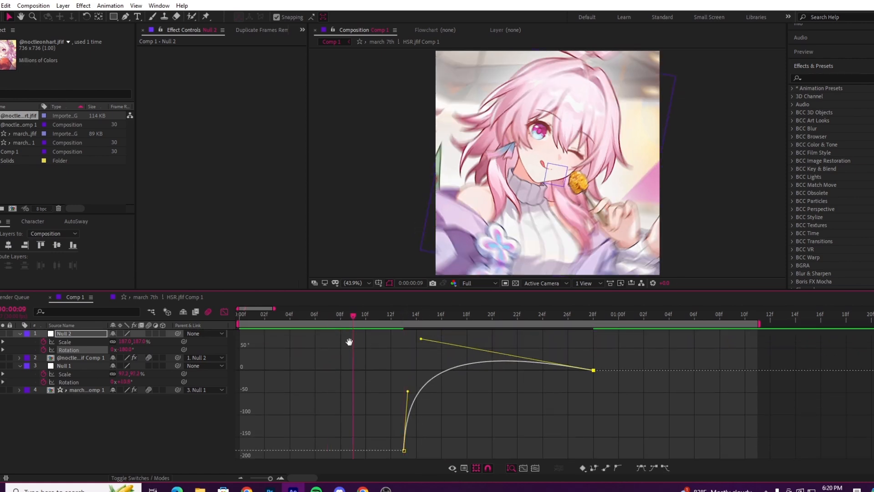
{"action": "key", "text": "space"}
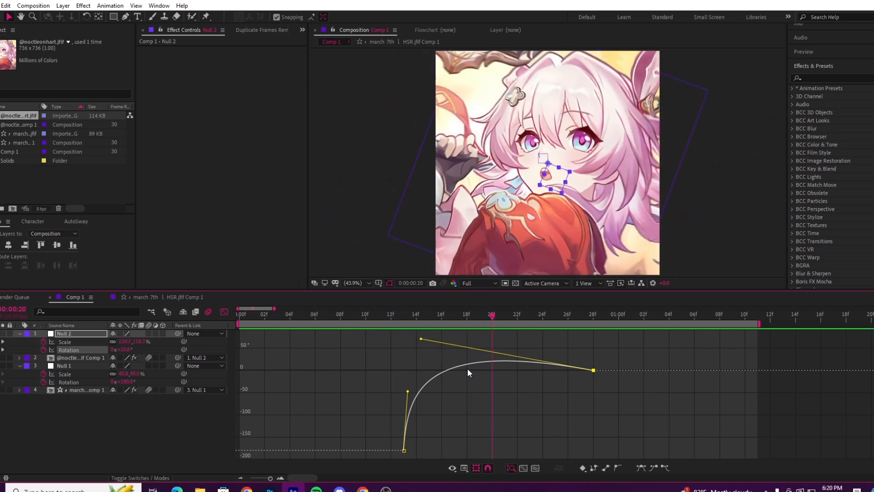
{"action": "left_click", "coordinate": [226, 310]}
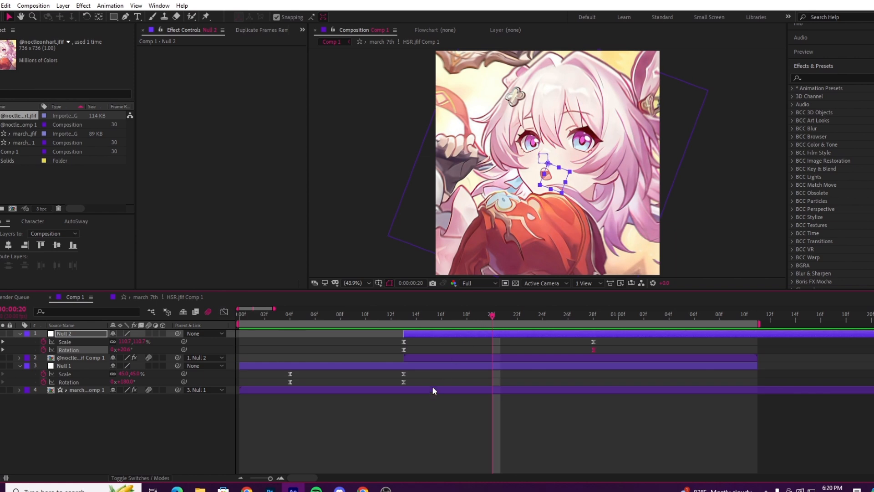
Step: Add a third null object above Null 2 and parent Null 2 to it
{"action": "left_click", "coordinate": [425, 430]}
{"action": "left_click", "coordinate": [553, 336]}
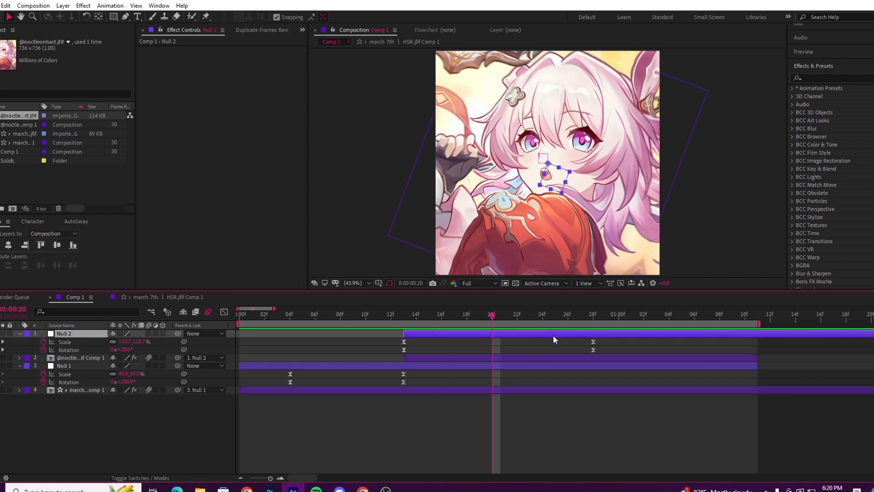
{"action": "right_click", "coordinate": [133, 428]}
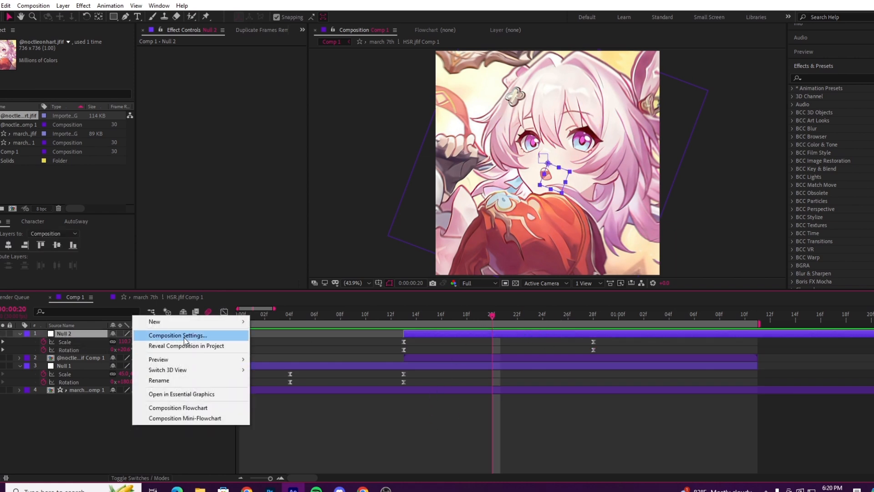
{"action": "mouse_move", "coordinate": [195, 323]}
{"action": "left_click", "coordinate": [293, 376]}
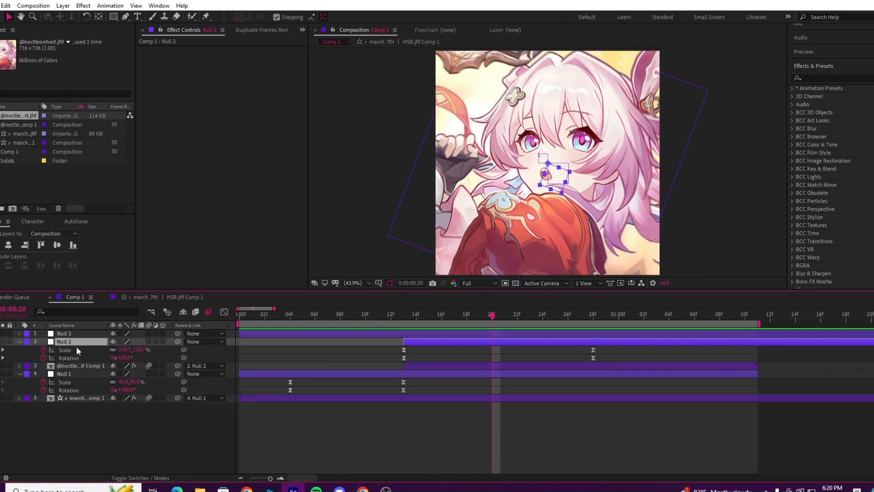
{"action": "left_click_drag", "start_coordinate": [177, 342], "coordinate": [488, 332]}
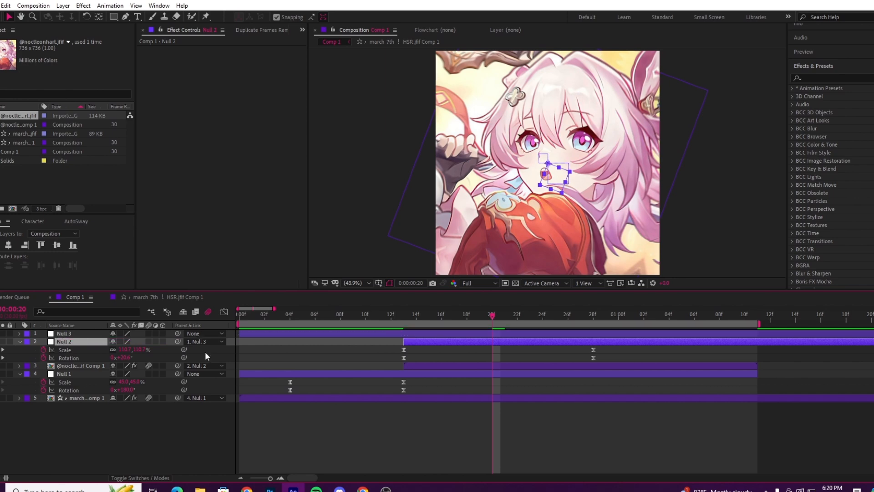
Step: Trim away the beginning of Null 3 so the layer starts at 0:00:00:13, in line with Null 2
{"action": "left_click", "coordinate": [489, 332]}
{"action": "key", "text": "ctrl+shift+d"}
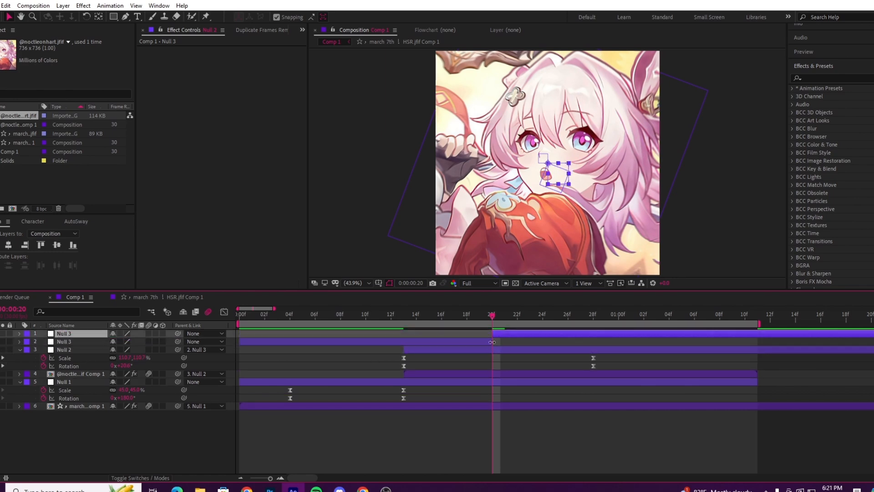
{"action": "left_click", "coordinate": [491, 342]}
{"action": "key", "text": "Delete"}
{"action": "left_click_drag", "start_coordinate": [493, 334], "coordinate": [404, 335]}
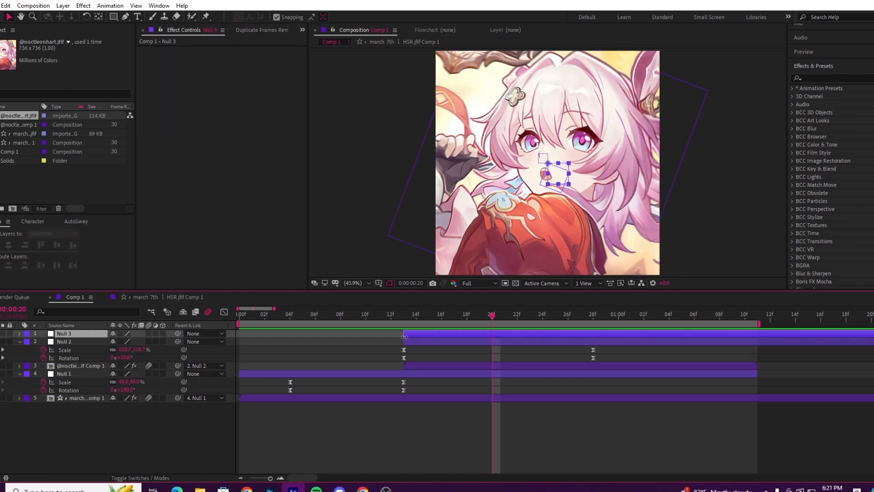
Step: Set a 100% Scale keyframe on Null 3 at 0:00:00:21
{"action": "left_click", "coordinate": [505, 315]}
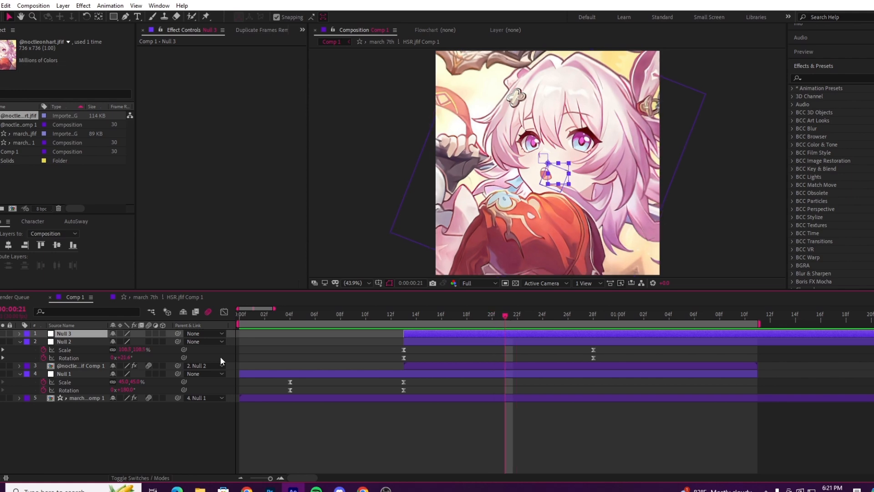
{"action": "key", "text": "s"}
{"action": "left_click", "coordinate": [43, 342]}
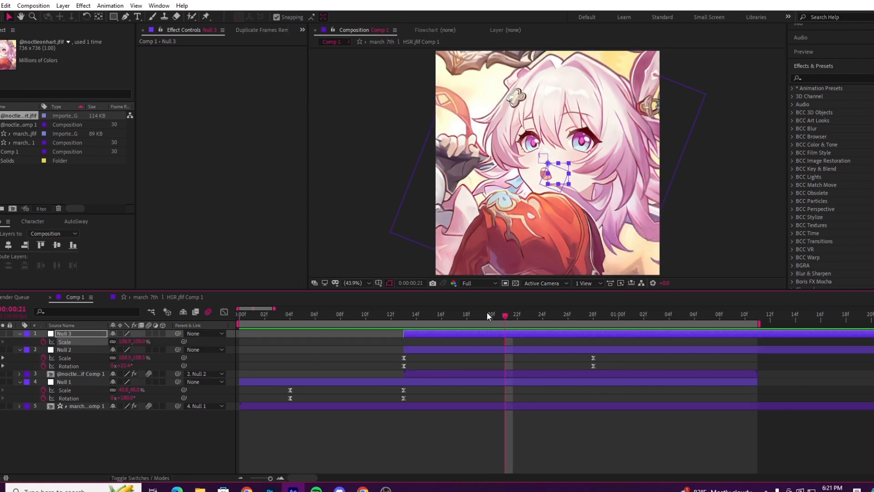
{"action": "left_click_drag", "start_coordinate": [490, 313], "coordinate": [560, 403]}
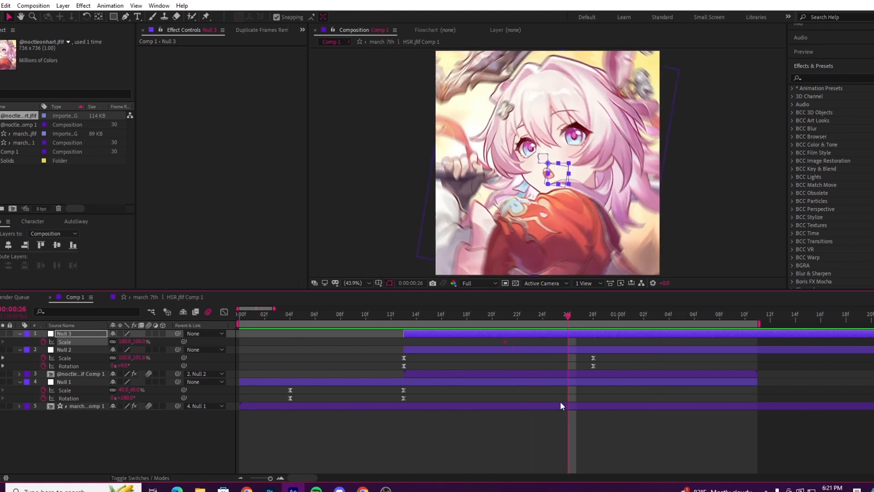
{"action": "left_click", "coordinate": [558, 406]}
{"action": "left_click_drag", "start_coordinate": [548, 313], "coordinate": [502, 431]}
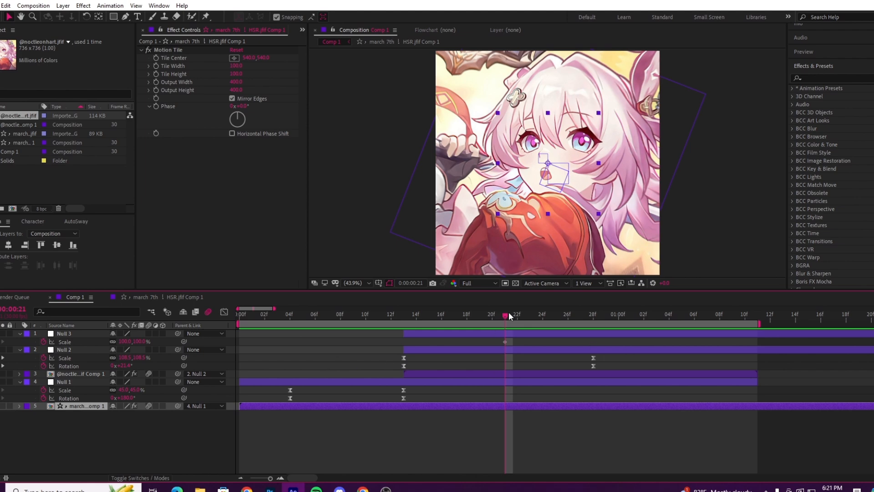
Step: Parent Null 2 to Null 3 again and keyframe Null 3's Scale at 47% at 0:00:01:04
{"action": "left_click_drag", "start_coordinate": [516, 319], "coordinate": [668, 355]}
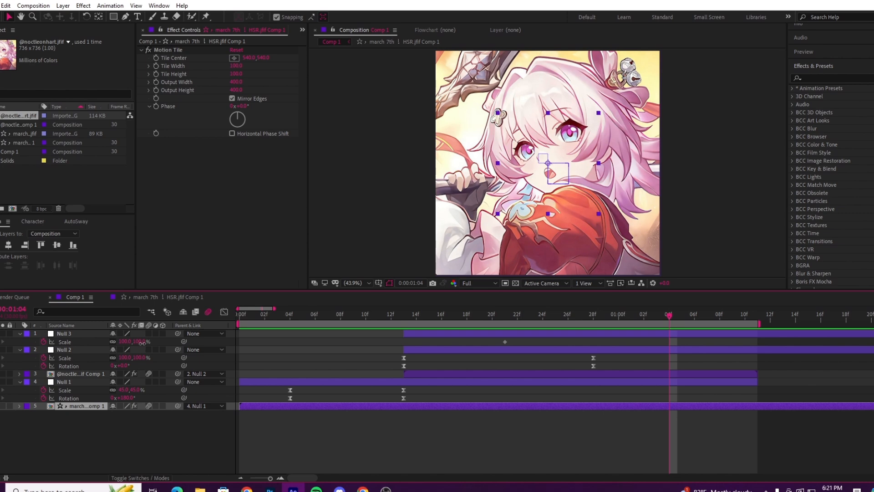
{"action": "left_click_drag", "start_coordinate": [138, 342], "coordinate": [118, 341]}
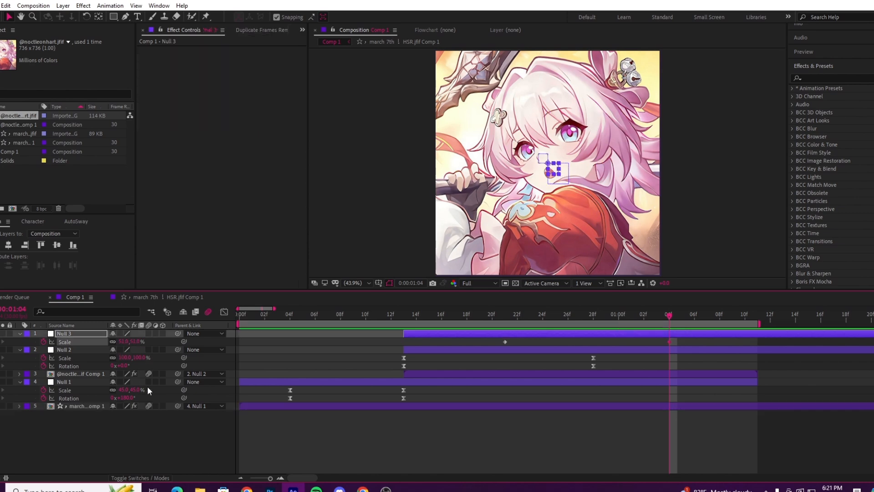
{"action": "key", "text": "ctrl+z"}
{"action": "left_click_drag", "start_coordinate": [176, 351], "coordinate": [59, 335]}
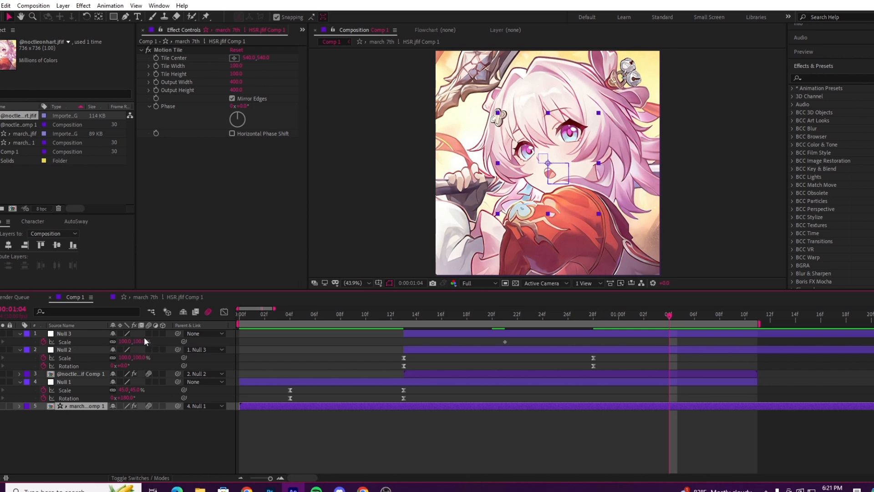
{"action": "left_click_drag", "start_coordinate": [126, 342], "coordinate": [118, 345]}
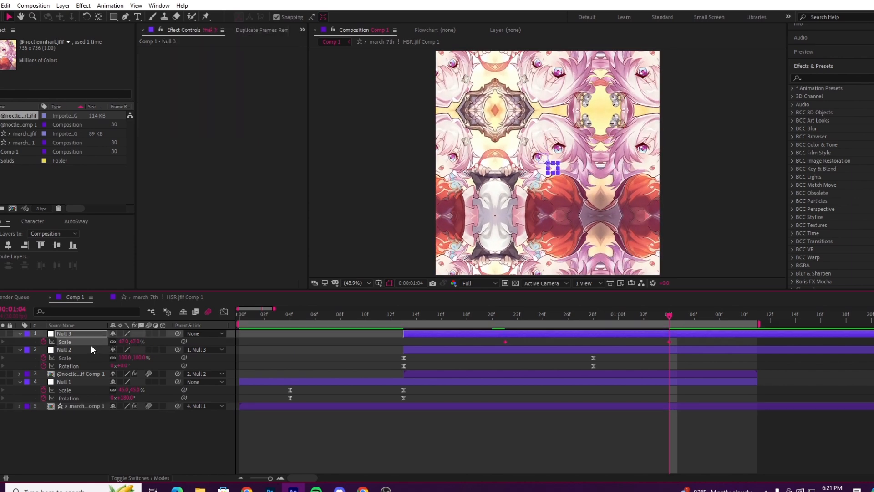
Step: Shape Null 3's eased Scale curve so it holds near 100% and drops steeply into the 47% keyframe
{"action": "left_click", "coordinate": [225, 312]}
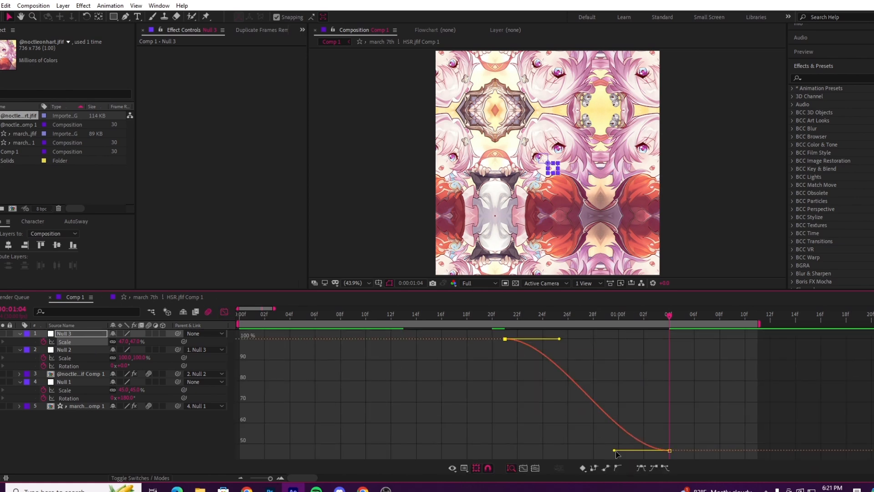
{"action": "left_click_drag", "start_coordinate": [614, 450], "coordinate": [659, 345]}
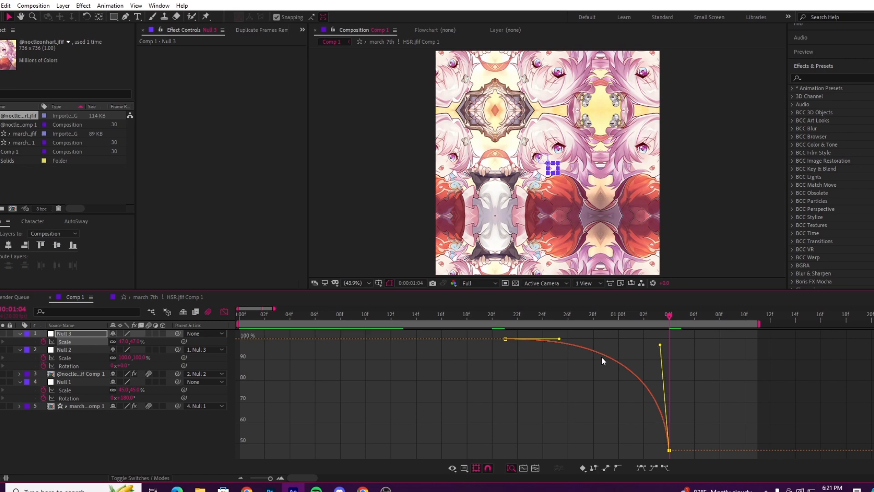
{"action": "left_click_drag", "start_coordinate": [559, 340], "coordinate": [651, 345]}
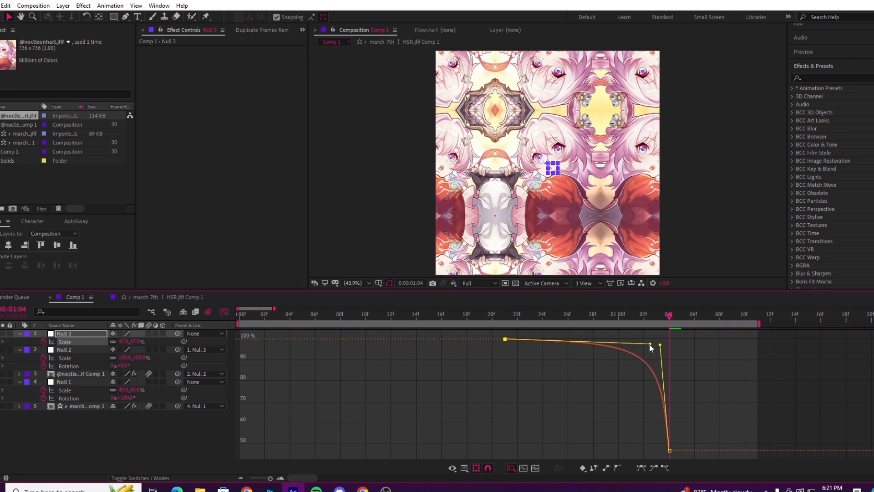
{"action": "left_click", "coordinate": [224, 313]}
Step: Trim the ends of all five layers to 0:00:01:04
{"action": "key", "text": "ctrl+a"}
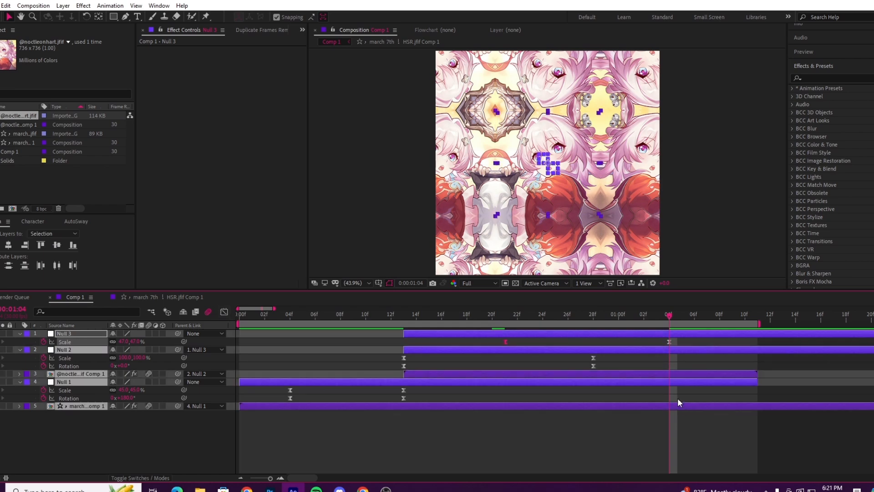
{"action": "key", "text": "alt+bracketright"}
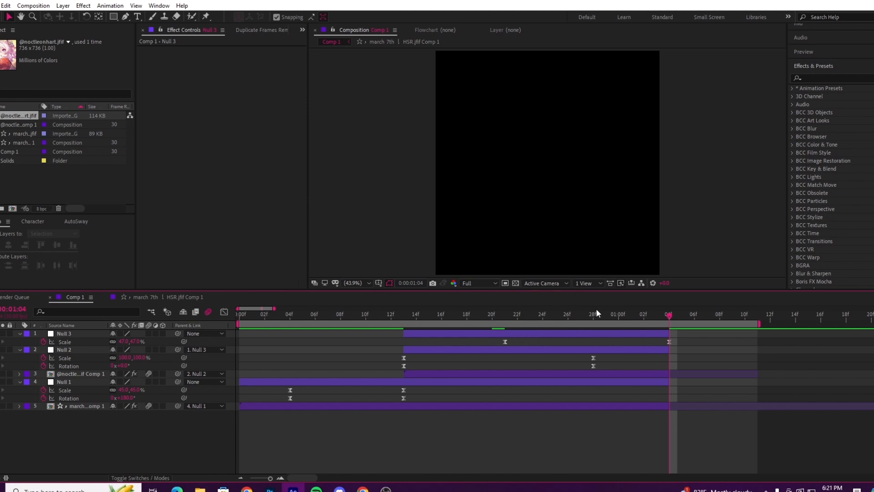
{"action": "left_click_drag", "start_coordinate": [594, 314], "coordinate": [299, 382]}
{"action": "left_click", "coordinate": [293, 382]}
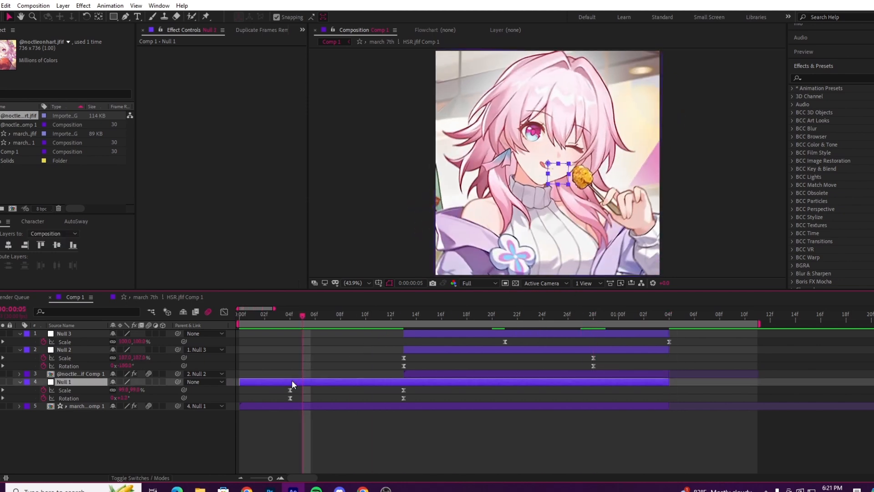
{"action": "left_click", "coordinate": [256, 366]}
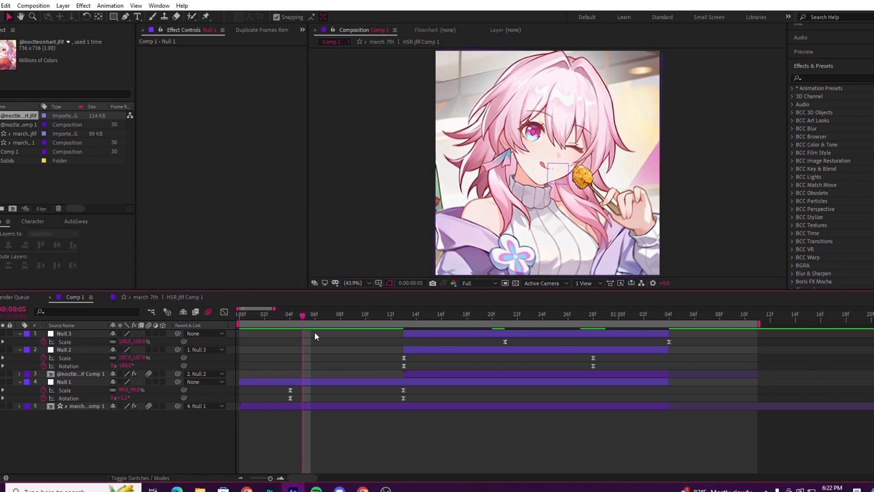
Step: Scrub through the first image's spin and play the edit from the start to check the ending zoom-out
{"action": "left_click", "coordinate": [350, 315]}
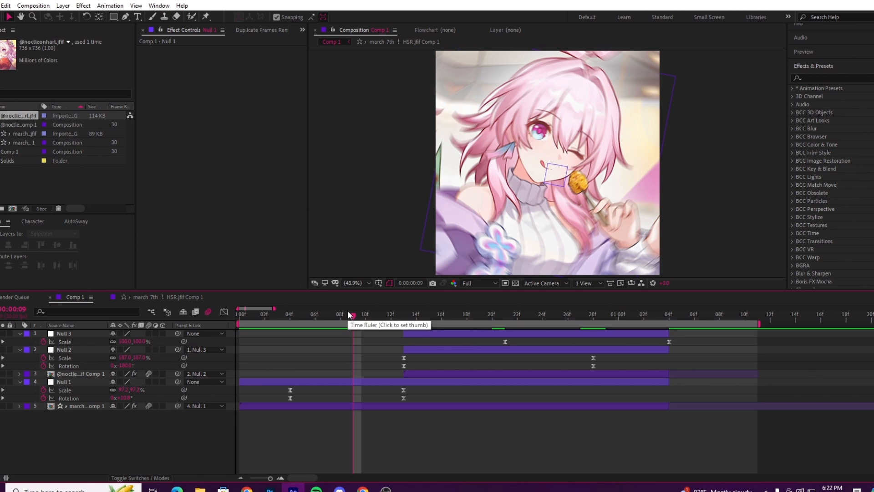
{"action": "left_click", "coordinate": [366, 315]}
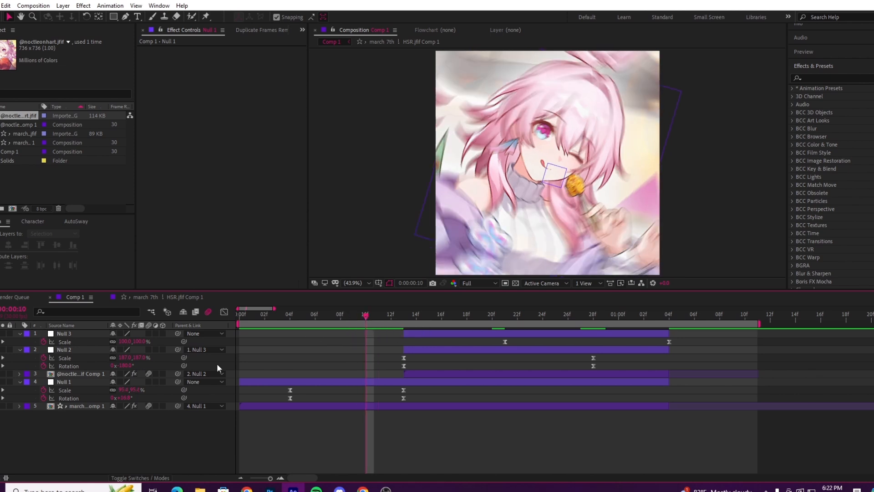
{"action": "left_click", "coordinate": [247, 314]}
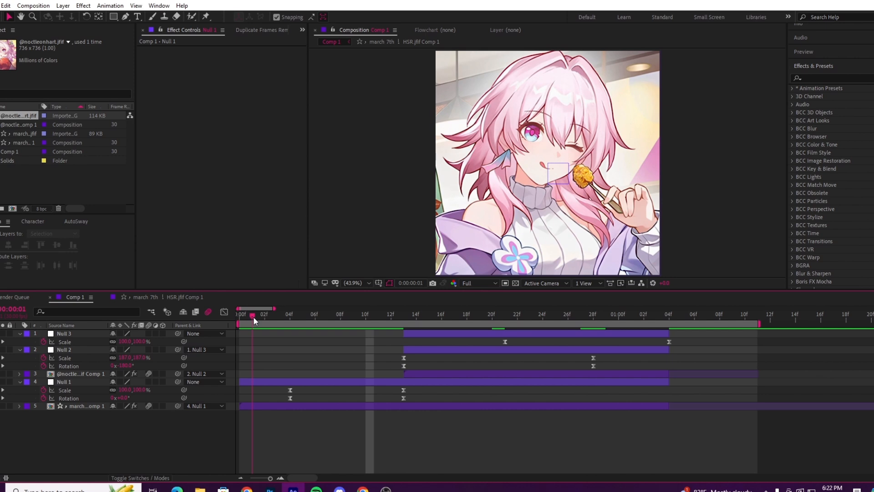
{"action": "left_click_drag", "start_coordinate": [253, 316], "coordinate": [290, 315]}
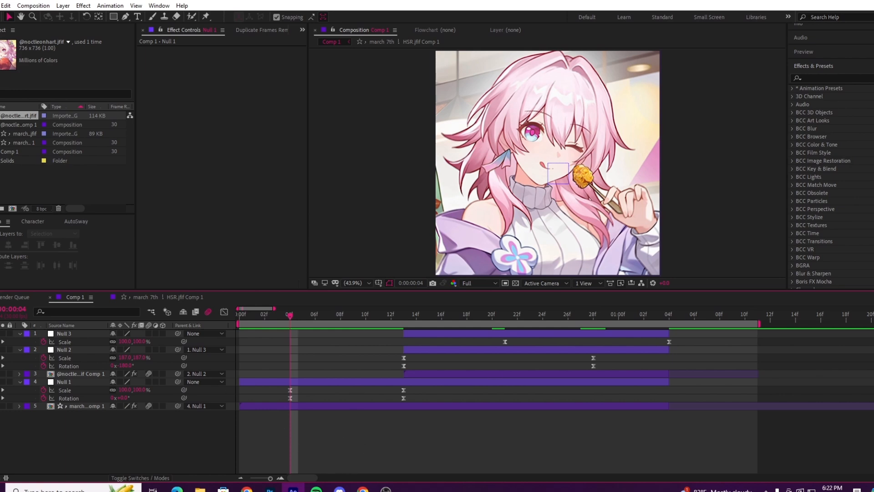
{"action": "key", "text": "space"}
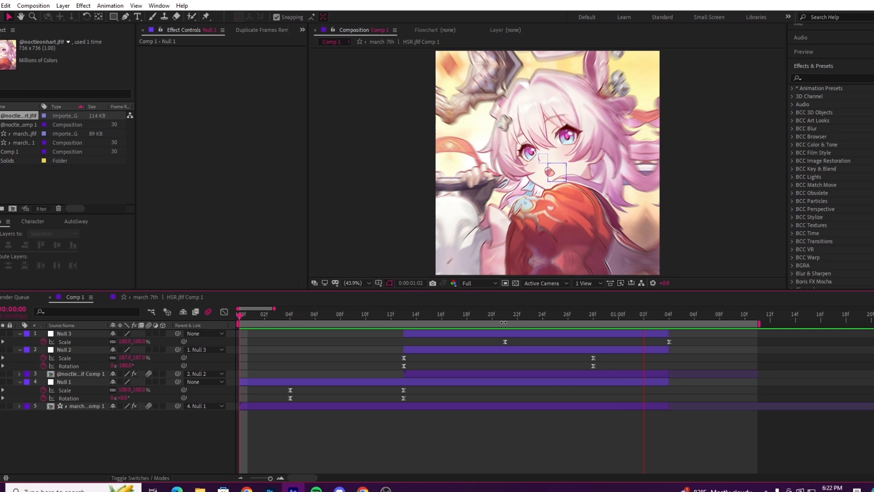
{"action": "left_click_drag", "start_coordinate": [499, 315], "coordinate": [544, 352]}
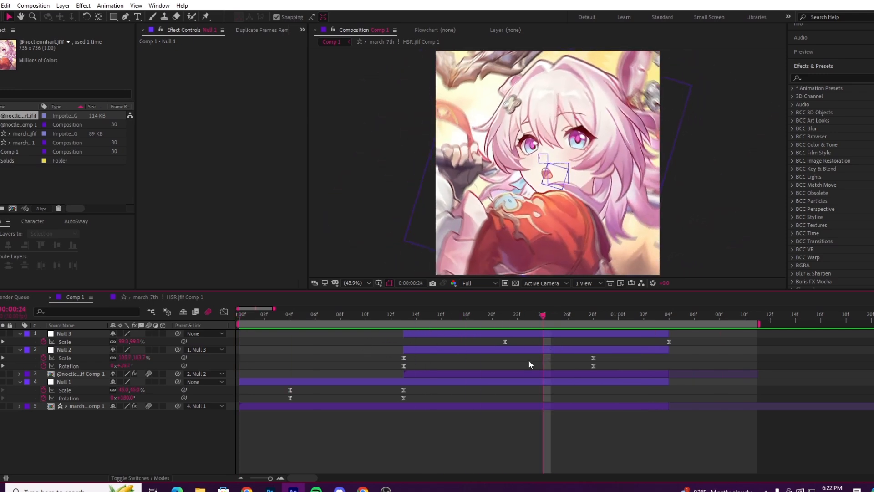
Step: Move Null 2's ending Scale and Rotation keyframes to the layer's end at 0:00:01:04
{"action": "left_click_drag", "start_coordinate": [510, 312], "coordinate": [669, 378]}
{"action": "left_click", "coordinate": [597, 350]}
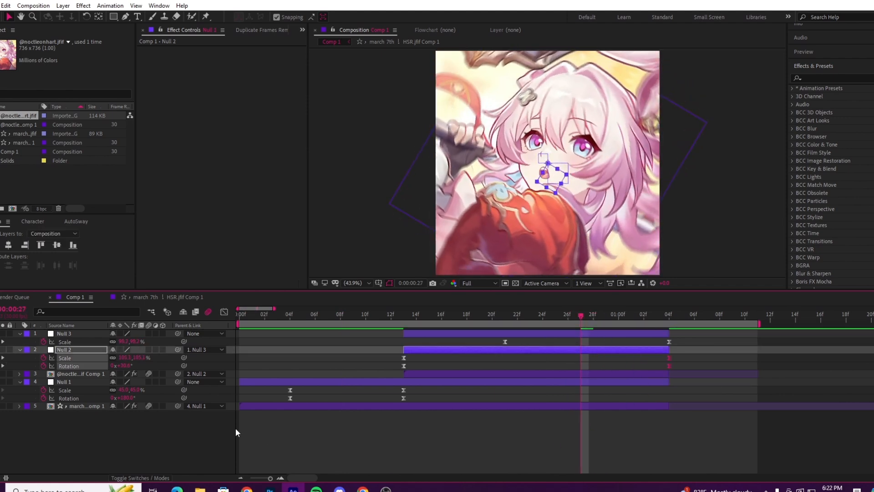
{"action": "left_click", "coordinate": [195, 443]}
Step: Reshape Null 2's Scale and Rotation curves into steep starts with a long settle, reducing the Rotation overshoot near the end
{"action": "left_click", "coordinate": [84, 358]}
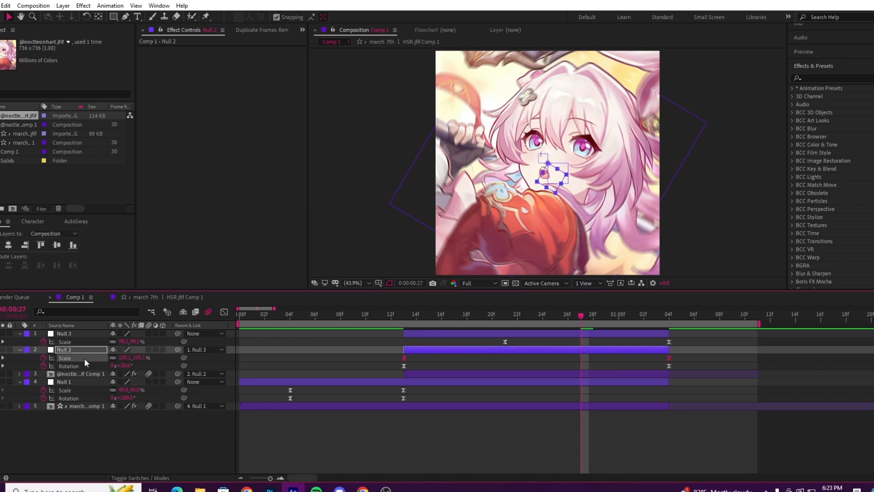
{"action": "left_click", "coordinate": [224, 312]}
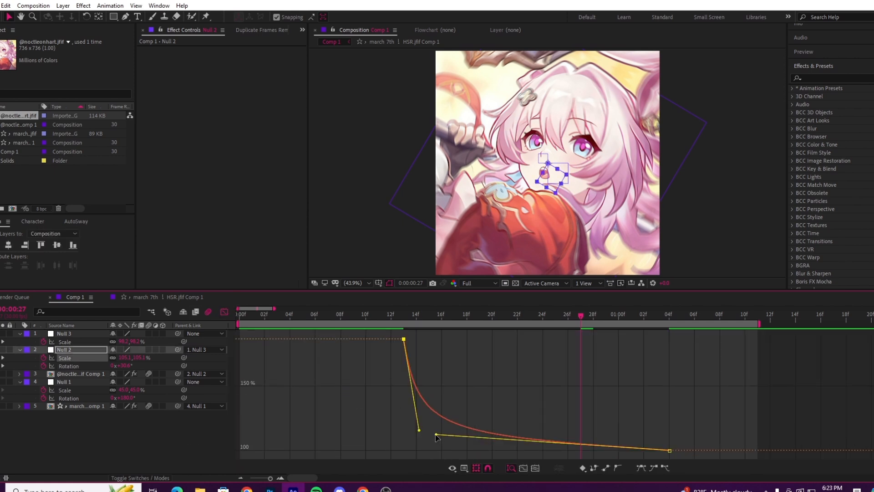
{"action": "left_click", "coordinate": [92, 365]}
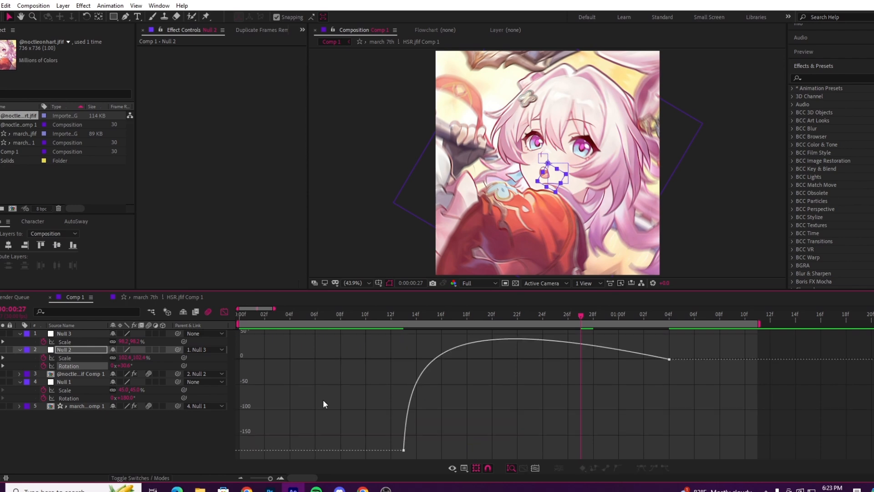
{"action": "left_click", "coordinate": [404, 450]}
{"action": "left_click_drag", "start_coordinate": [429, 338], "coordinate": [520, 352]}
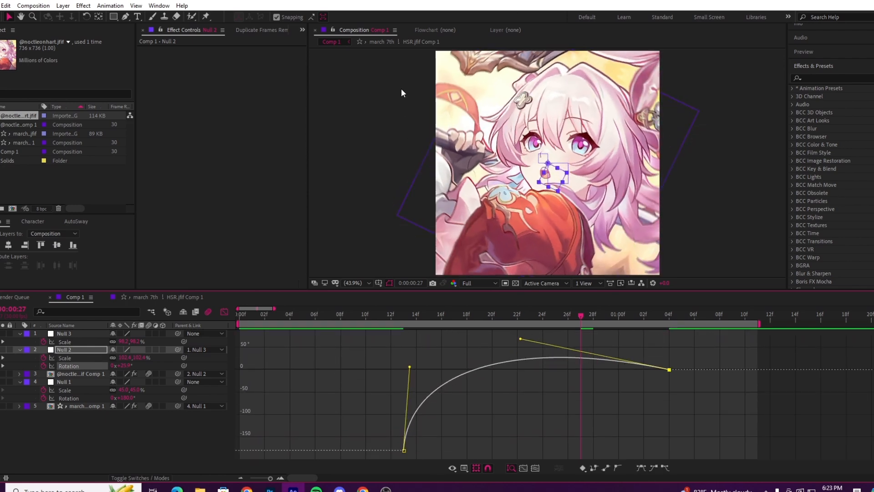
{"action": "left_click_drag", "start_coordinate": [522, 341], "coordinate": [510, 358]}
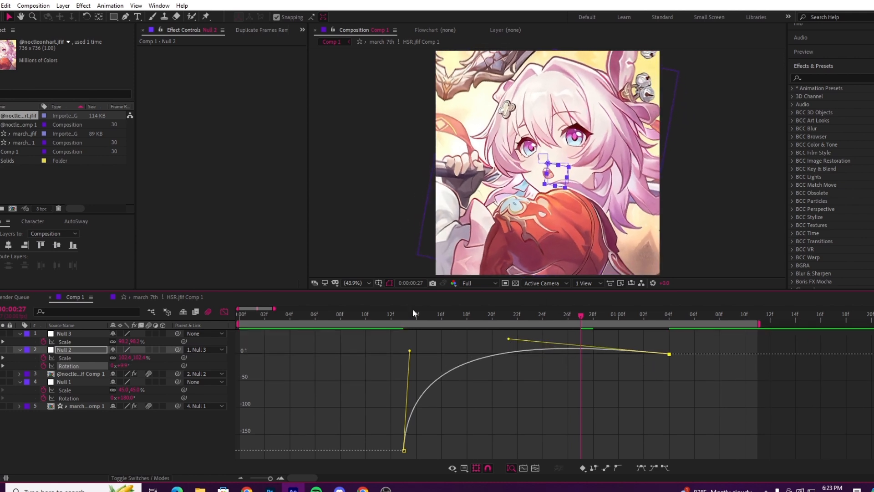
{"action": "left_click_drag", "start_coordinate": [399, 316], "coordinate": [366, 316]}
{"action": "left_click_drag", "start_coordinate": [409, 352], "coordinate": [418, 362]}
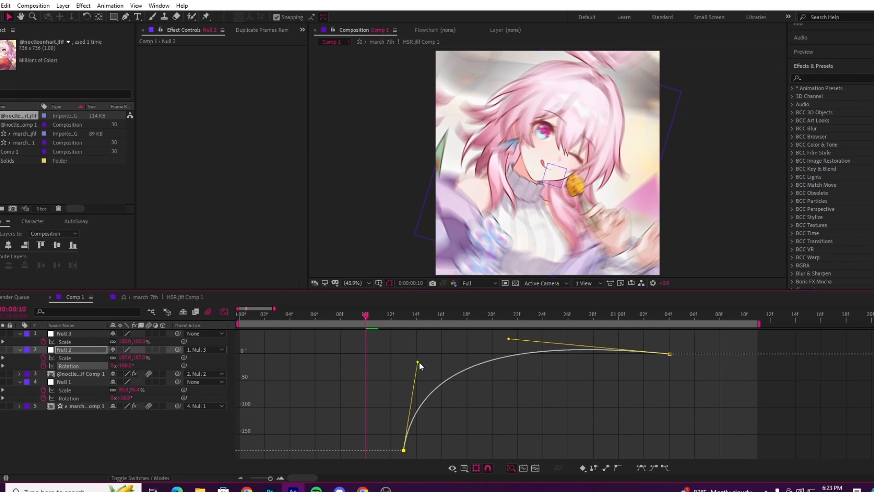
Step: Play the edit, close the graph editor, and replay around the transition to check the reshaped spin
{"action": "key", "text": "space"}
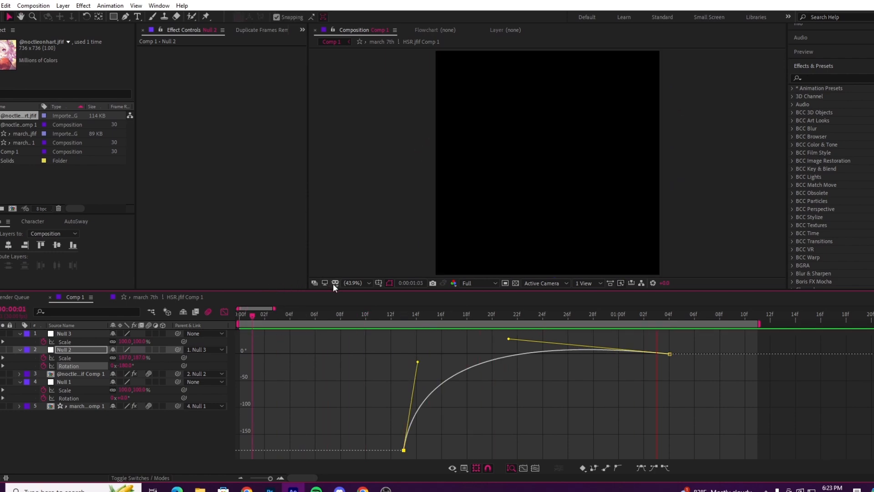
{"action": "left_click", "coordinate": [262, 315]}
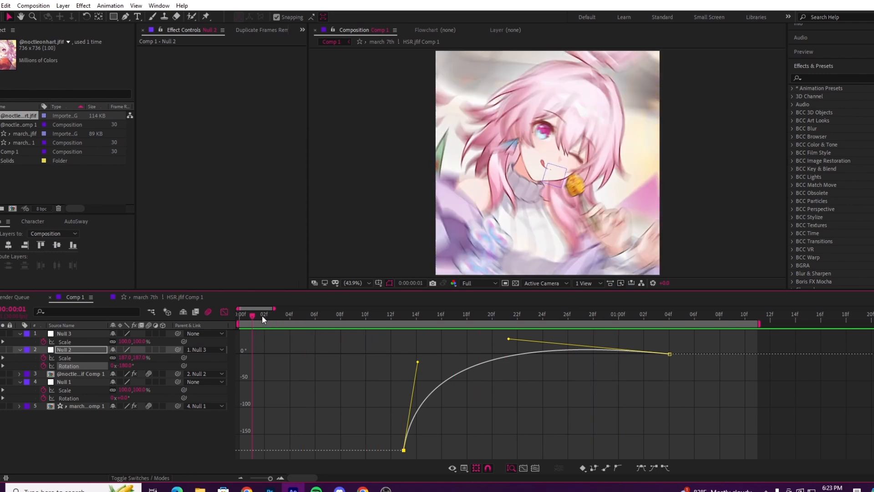
{"action": "left_click", "coordinate": [224, 312]}
{"action": "left_click", "coordinate": [430, 425]}
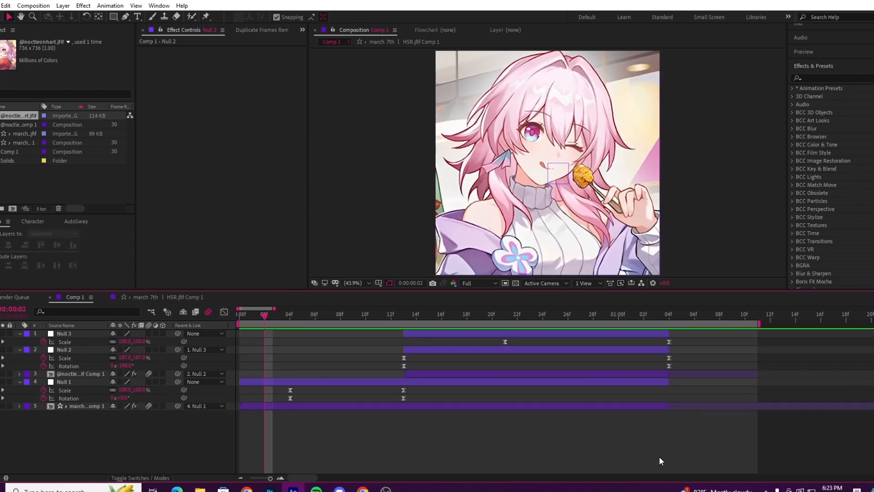
{"action": "left_click", "coordinate": [522, 406]}
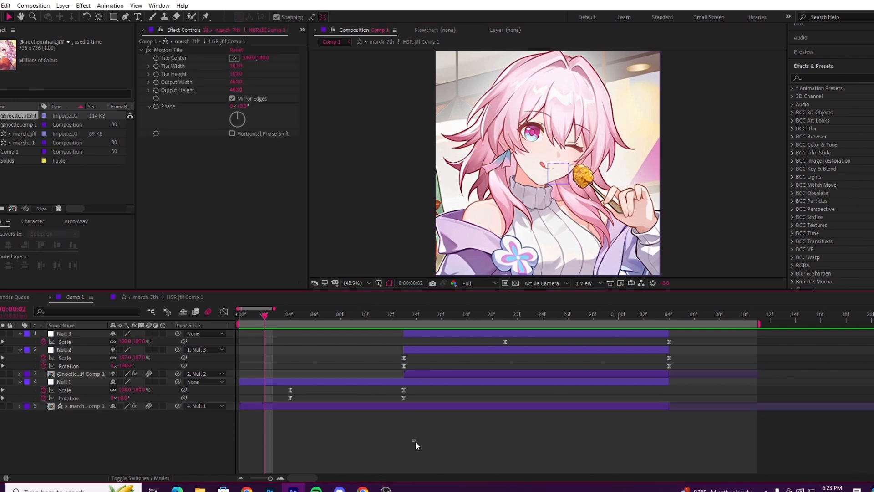
{"action": "key", "text": "space"}
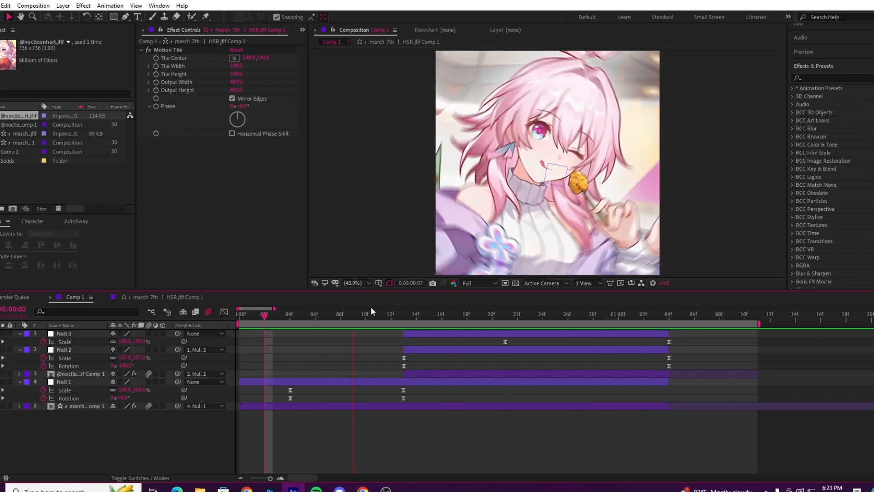
{"action": "left_click", "coordinate": [437, 316]}
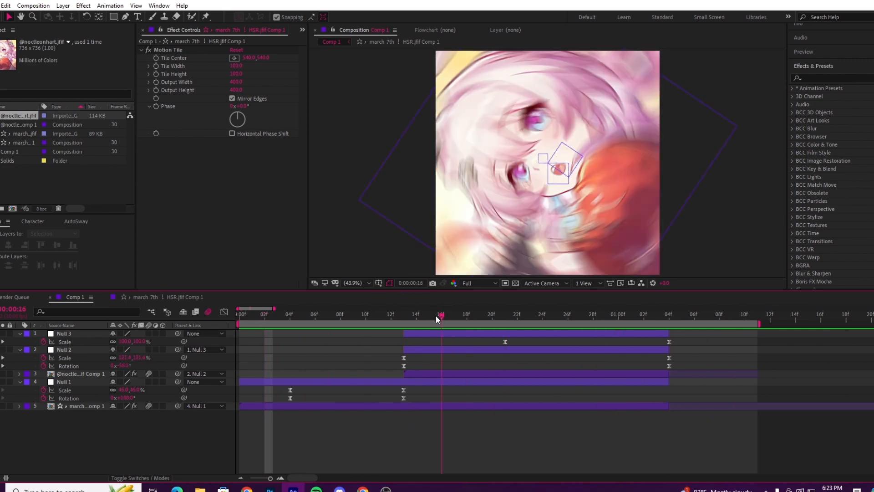
{"action": "key", "text": "space"}
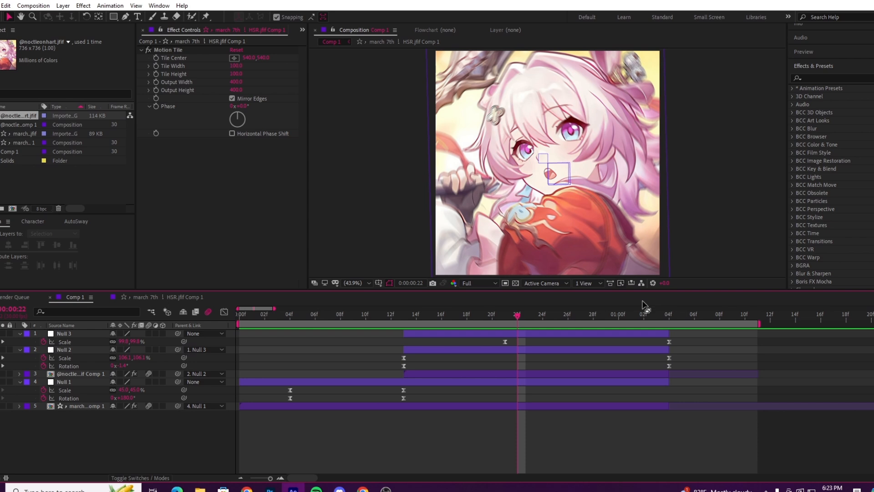
Step: Collapse the keyframed properties of Null 3, Null 2 and Null 1 in the timeline
{"action": "left_click", "coordinate": [20, 334]}
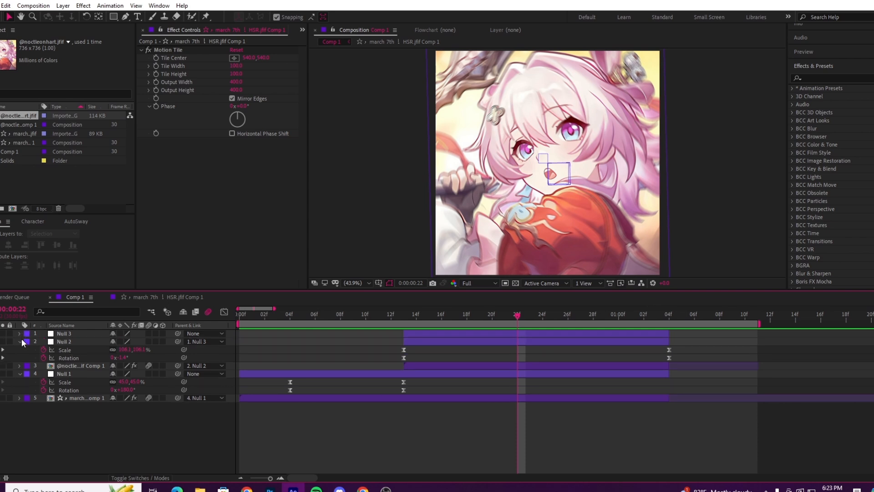
{"action": "left_click", "coordinate": [21, 342]}
{"action": "left_click", "coordinate": [19, 358]}
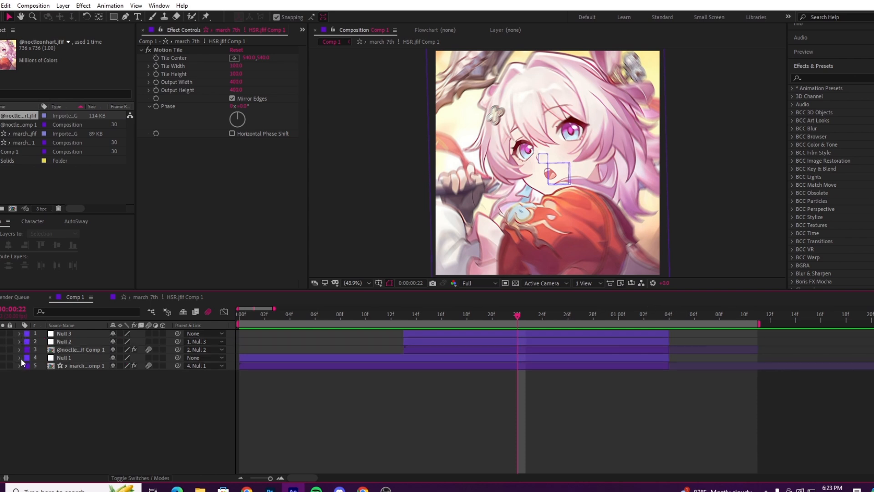
Step: Set the current time to 0:00:01:02 and add a new adjustment layer above all other layers
{"action": "left_click", "coordinate": [603, 314]}
{"action": "left_click_drag", "start_coordinate": [603, 314], "coordinate": [644, 317]}
{"action": "right_click", "coordinate": [100, 430]}
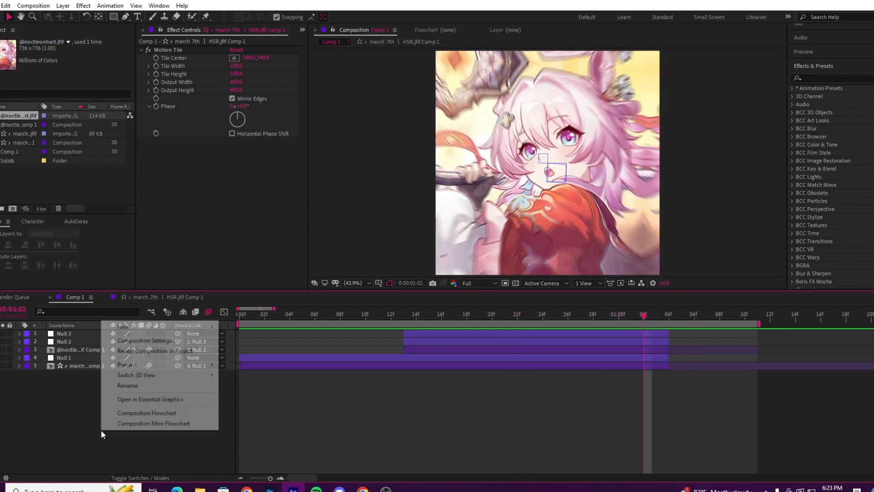
{"action": "right_click", "coordinate": [100, 392]}
{"action": "mouse_move", "coordinate": [173, 292]}
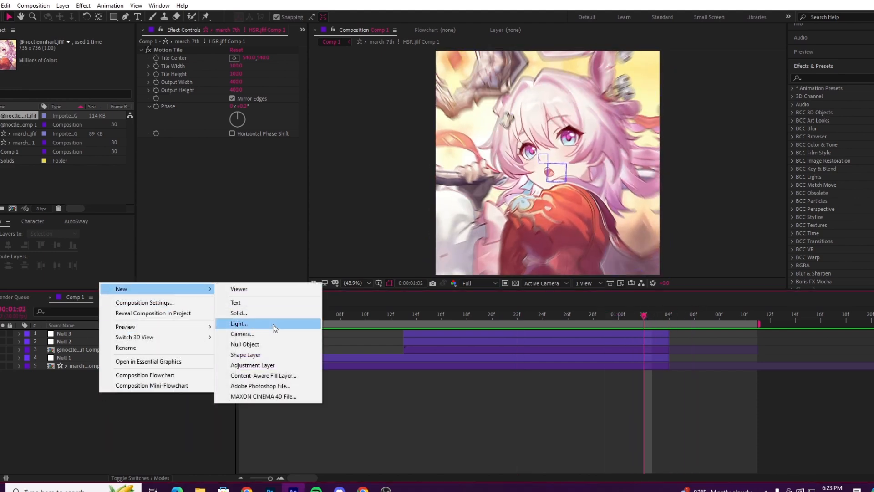
{"action": "left_click", "coordinate": [264, 365]}
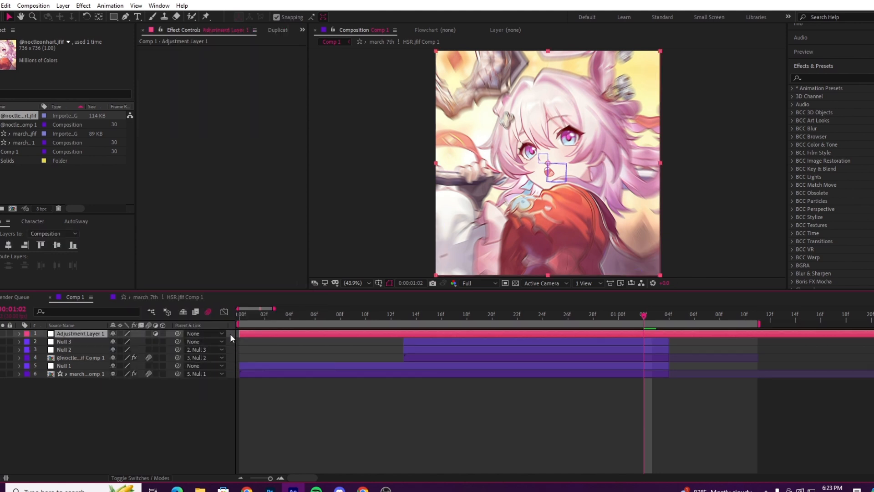
Step: Cut the adjustment layer so it spans only 0:00:01:02 to 0:00:01:04, deleting the leftover pieces
{"action": "key", "text": "ctrl+shift+d"}
{"action": "left_click", "coordinate": [636, 342]}
{"action": "key", "text": "Delete"}
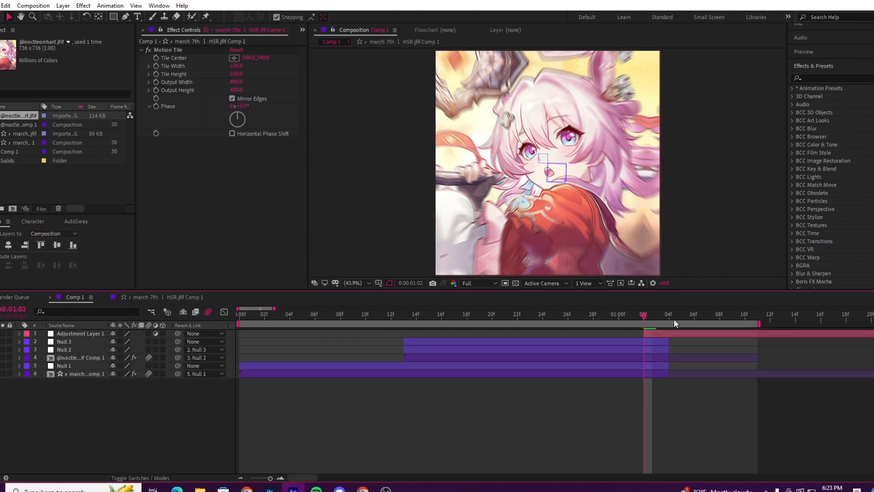
{"action": "left_click_drag", "start_coordinate": [675, 322], "coordinate": [656, 321]}
{"action": "left_click", "coordinate": [670, 336]}
{"action": "key", "text": "ctrl+shift+d"}
{"action": "key", "text": "Delete"}
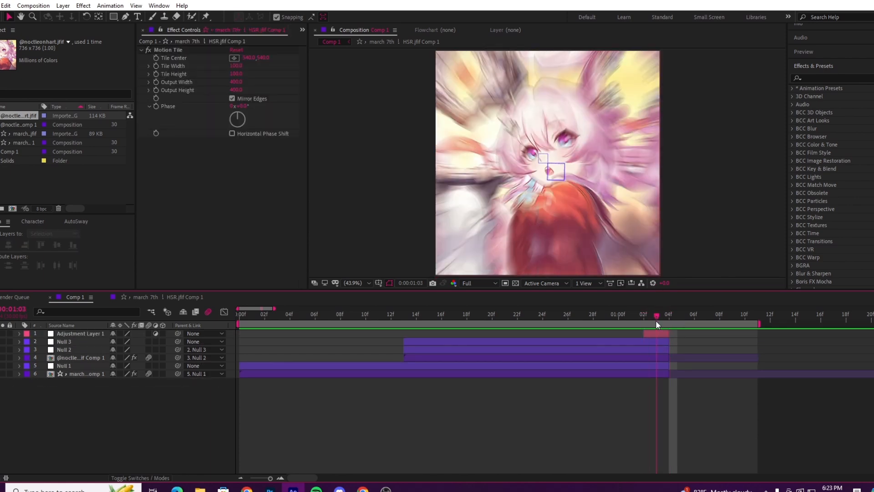
Step: Apply the Warp effect to the adjustment layer with the FishEye warp style and a Bend of -100
{"action": "left_click", "coordinate": [655, 335]}
{"action": "left_click", "coordinate": [659, 332]}
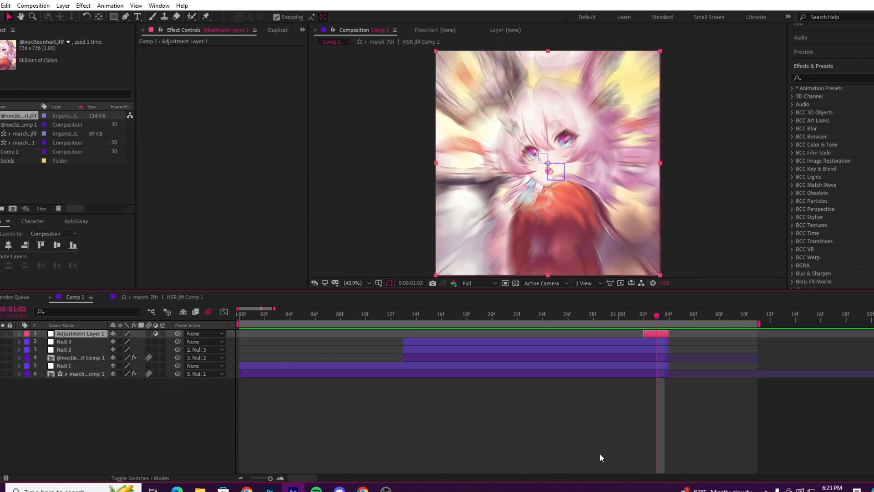
{"action": "key", "text": "ctrl+space"}
{"action": "type", "text": "warp"}
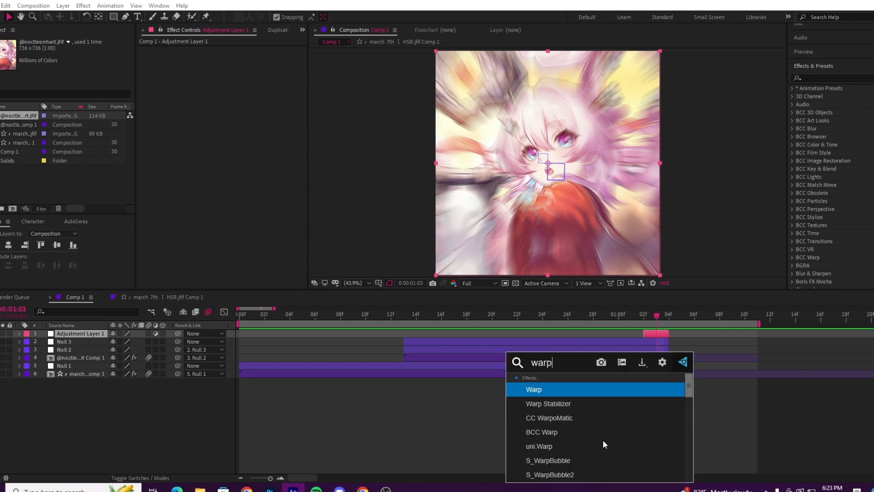
{"action": "key", "text": "Return"}
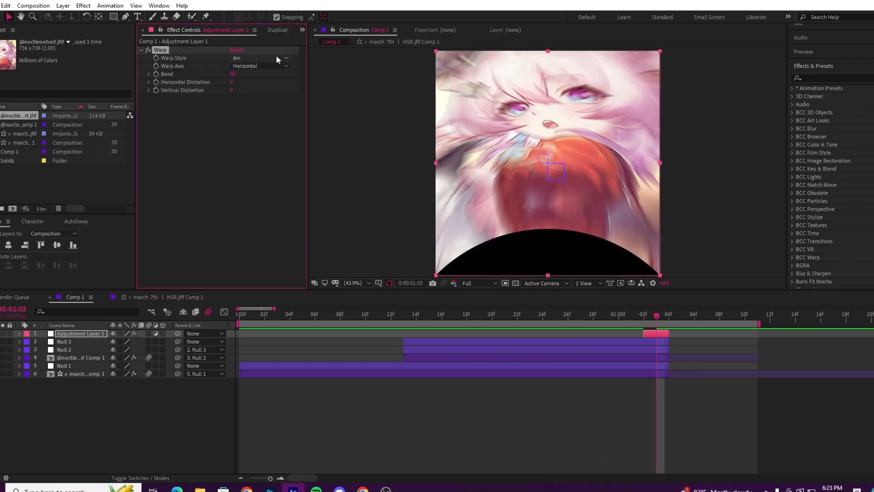
{"action": "left_click", "coordinate": [276, 58]}
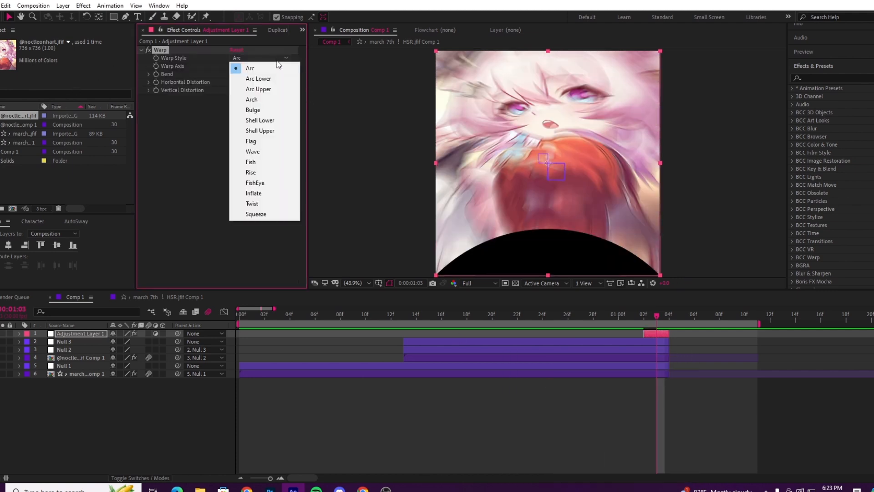
{"action": "left_click", "coordinate": [278, 185]}
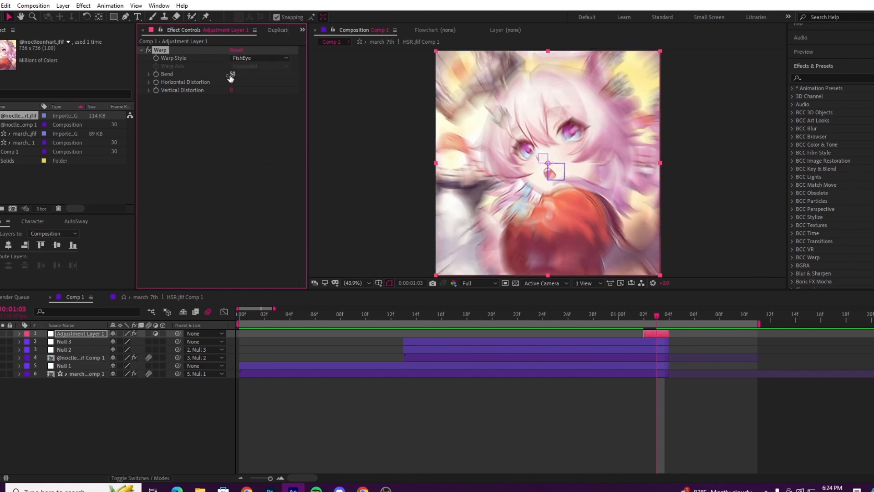
{"action": "left_click_drag", "start_coordinate": [231, 78], "coordinate": [66, 81]}
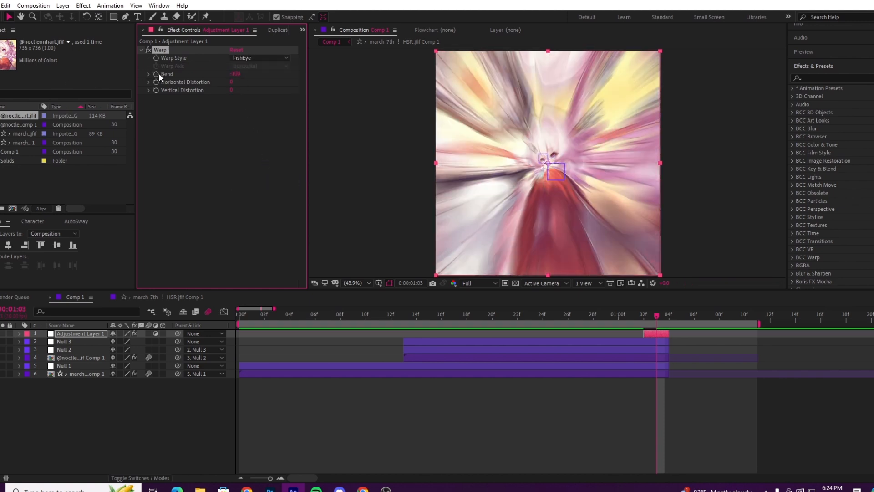
Step: Keyframe the Warp Bend from 0 at 0:00:01:02 to -100 at the adjustment layer's end at 0:00:01:04
{"action": "key", "text": "u"}
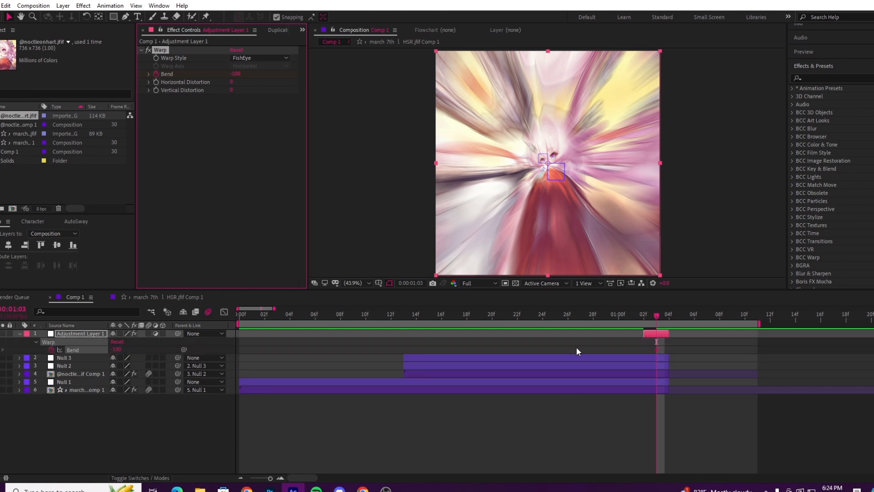
{"action": "left_click", "coordinate": [662, 352]}
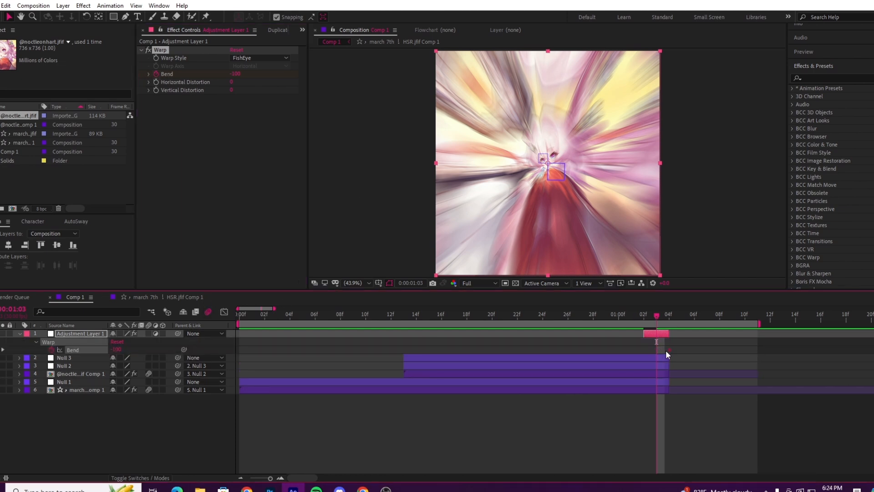
{"action": "left_click", "coordinate": [648, 318]}
{"action": "left_click", "coordinate": [236, 74]}
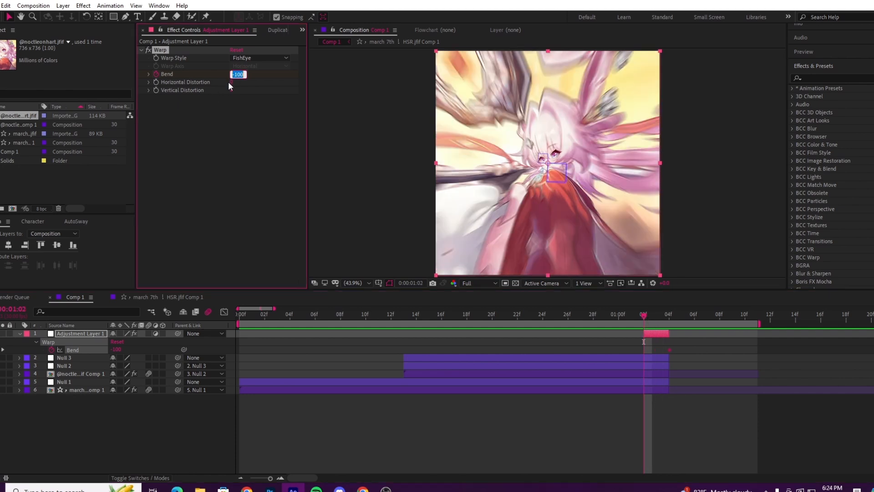
{"action": "type", "text": "0"}
{"action": "key", "text": "Return"}
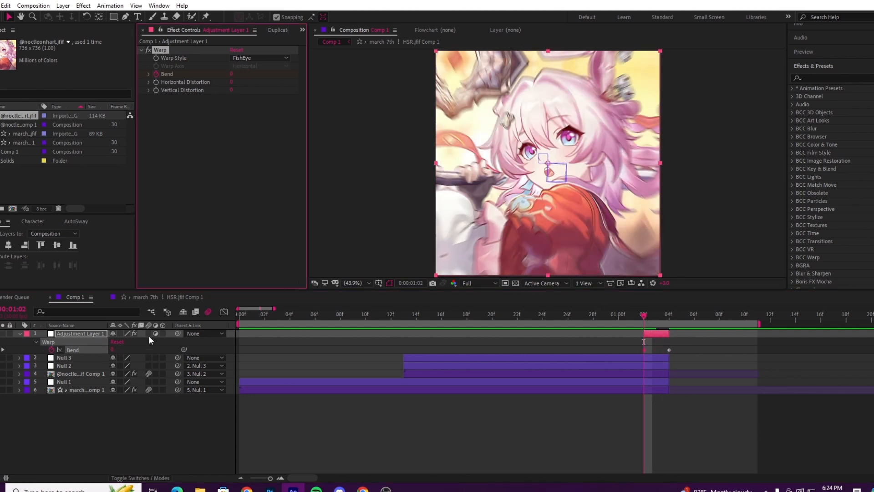
Step: Enable motion blur on the adjustment layer and play the edit to check the fisheye ending
{"action": "left_click", "coordinate": [149, 335]}
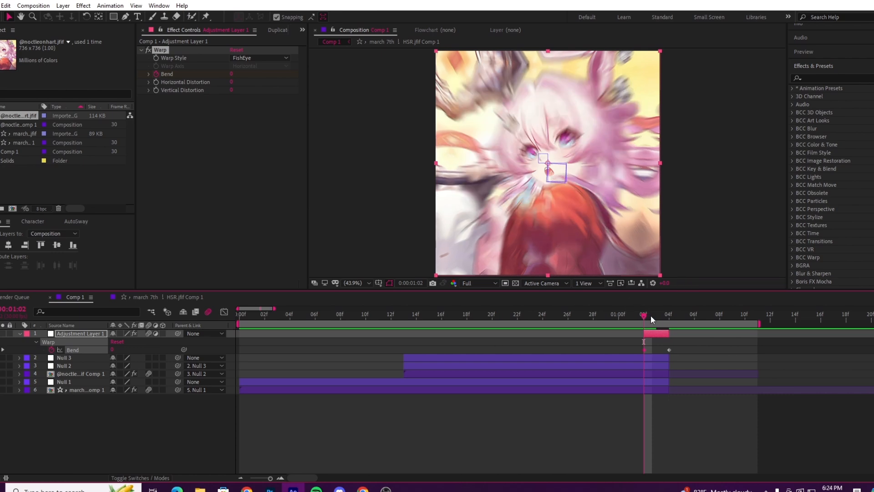
{"action": "left_click", "coordinate": [655, 315]}
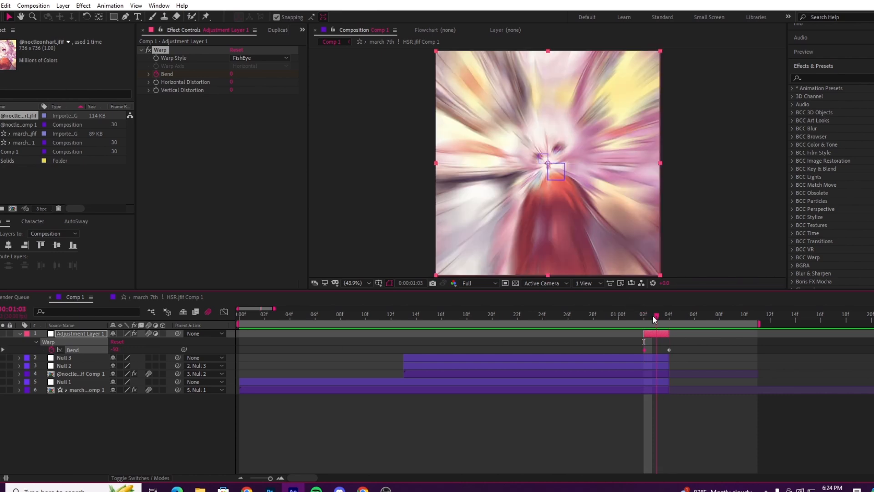
{"action": "left_click_drag", "start_coordinate": [652, 315], "coordinate": [619, 315]}
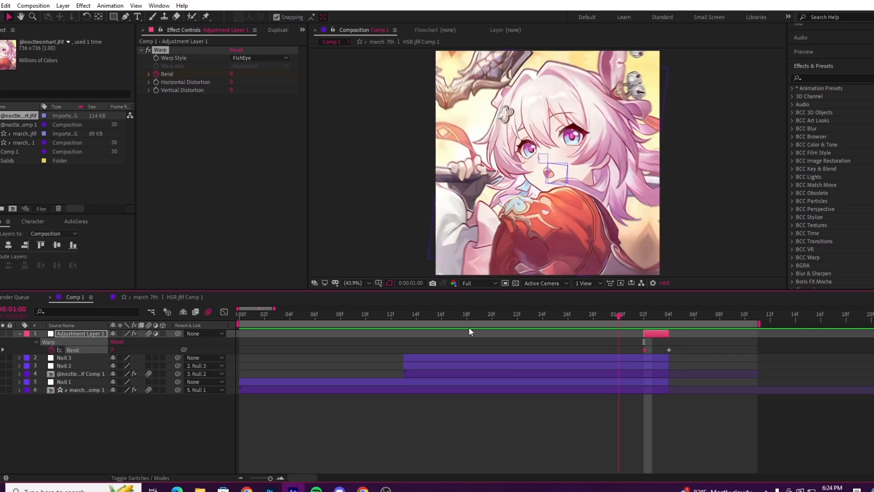
{"action": "key", "text": "space"}
{"action": "left_click", "coordinate": [427, 444]}
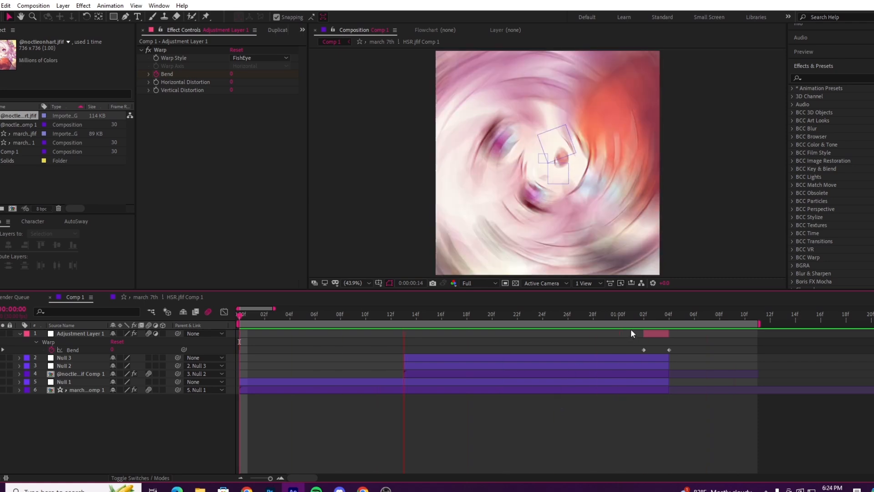
{"action": "left_click", "coordinate": [640, 314]}
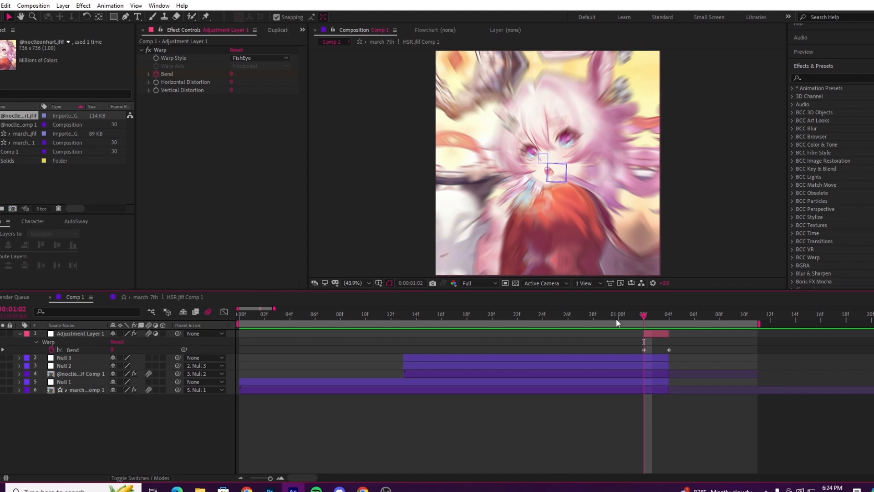
Step: Play the edit from 0:00:01:02 to check its ending, and return the playhead to 0:00:00:00
{"action": "key", "text": "space"}
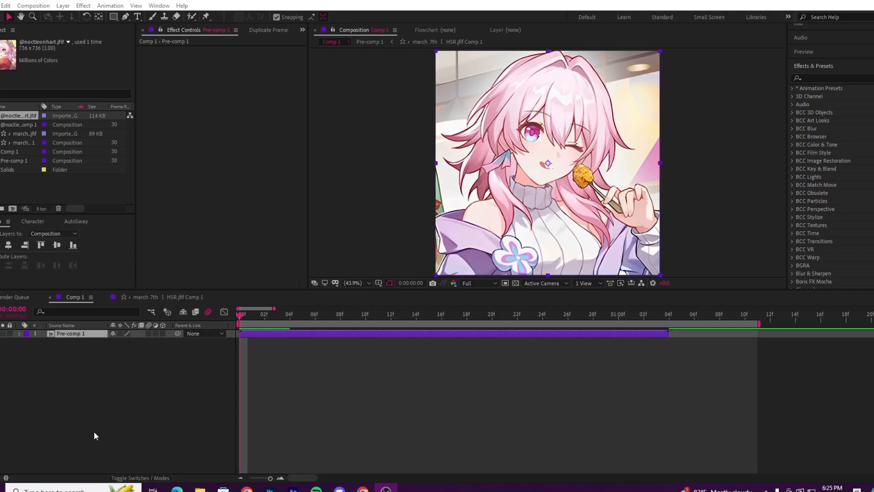
{"action": "left_click", "coordinate": [94, 435]}
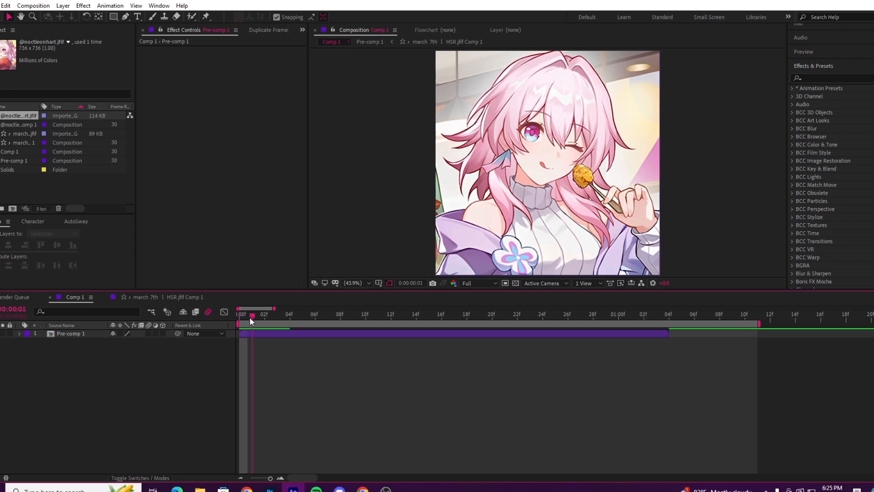
{"action": "left_click_drag", "start_coordinate": [250, 317], "coordinate": [136, 355]}
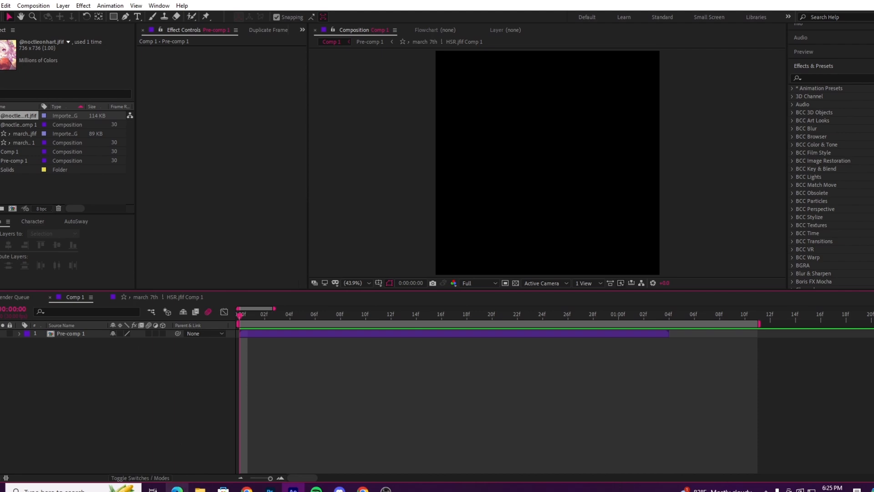
Step: Import the image _3 from the march 7th folder and place it beneath Pre-comp 1 in Comp 1, scaled to 147%
{"action": "right_click", "coordinate": [63, 183]}
{"action": "mouse_move", "coordinate": [125, 230]}
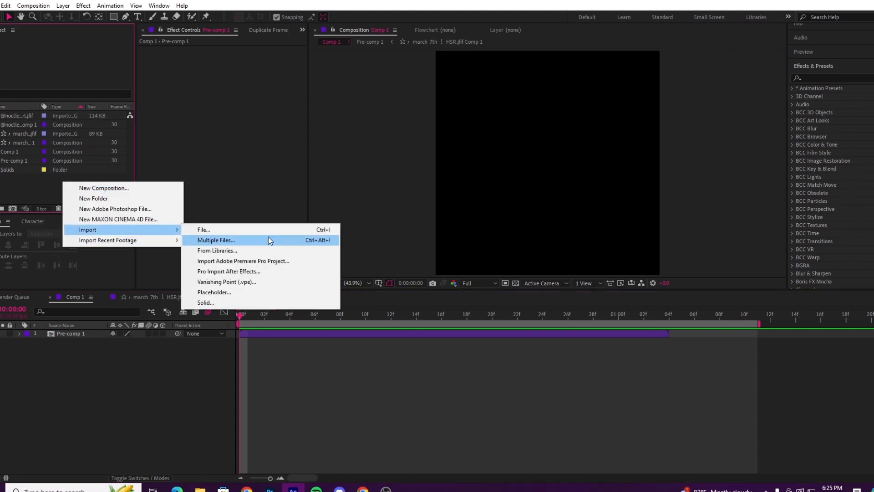
{"action": "left_click", "coordinate": [269, 232]}
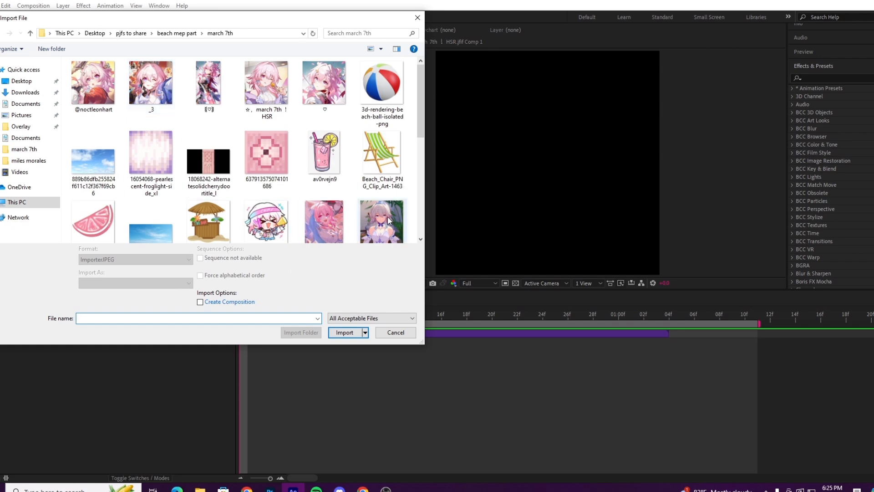
{"action": "left_click", "coordinate": [151, 84]}
{"action": "left_click", "coordinate": [346, 333]}
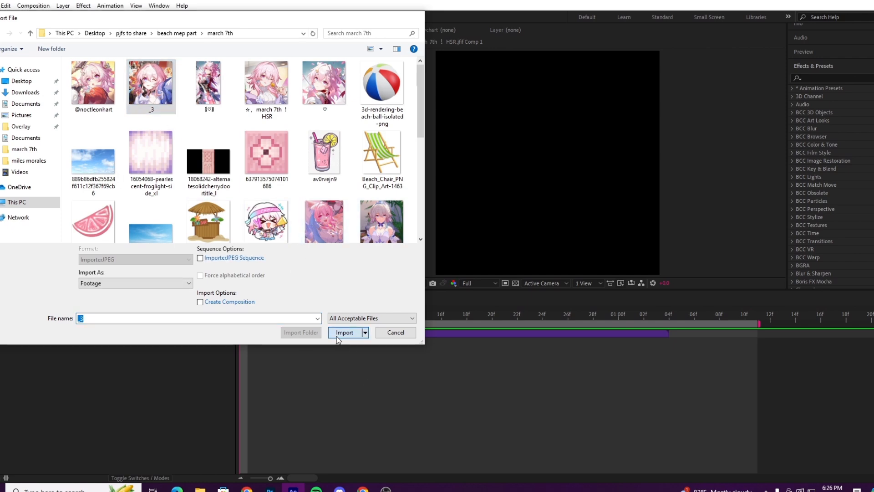
{"action": "left_click_drag", "start_coordinate": [182, 359], "coordinate": [153, 350]}
{"action": "key", "text": "s"}
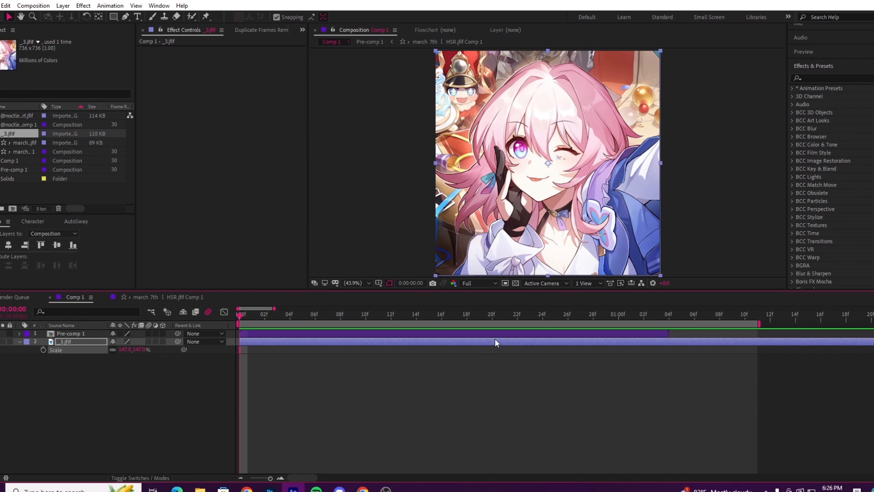
Step: Pre-compose the _3.jfif layer as _3.jfif Comp 1, moving all attributes into the new composition, and select the resulting layer
{"action": "right_click", "coordinate": [496, 342]}
{"action": "left_click", "coordinate": [550, 291]}
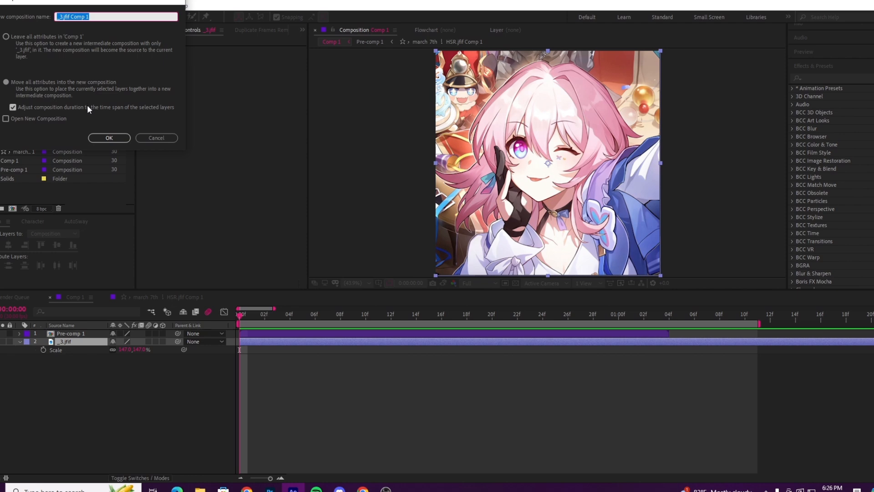
{"action": "left_click", "coordinate": [108, 138]}
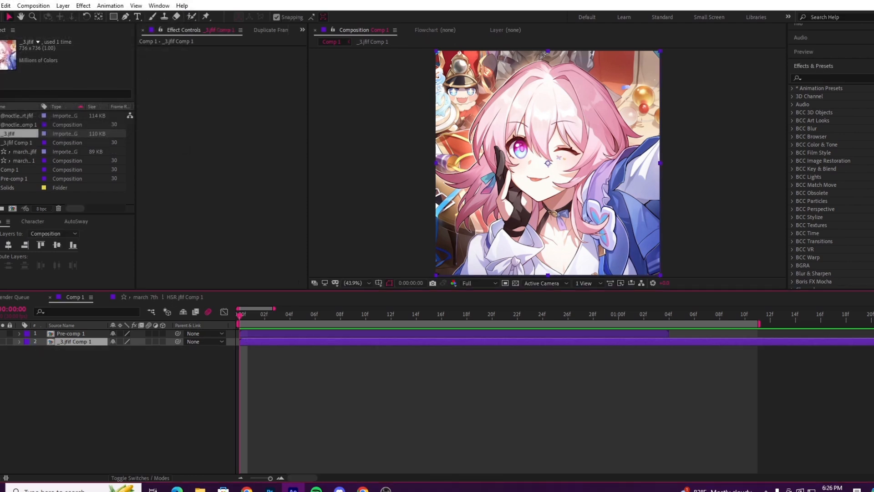
{"action": "left_click", "coordinate": [164, 423]}
{"action": "left_click", "coordinate": [311, 341]}
Step: Examine the winking eye, the jacket and the gold and red ornaments of the new artwork at 200%
{"action": "left_click", "coordinate": [21, 16]}
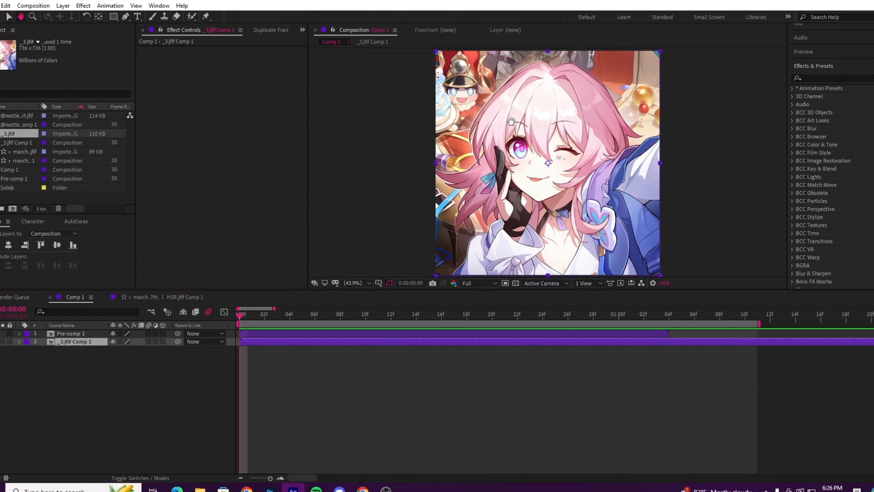
{"action": "left_click_drag", "start_coordinate": [575, 133], "coordinate": [479, 132]}
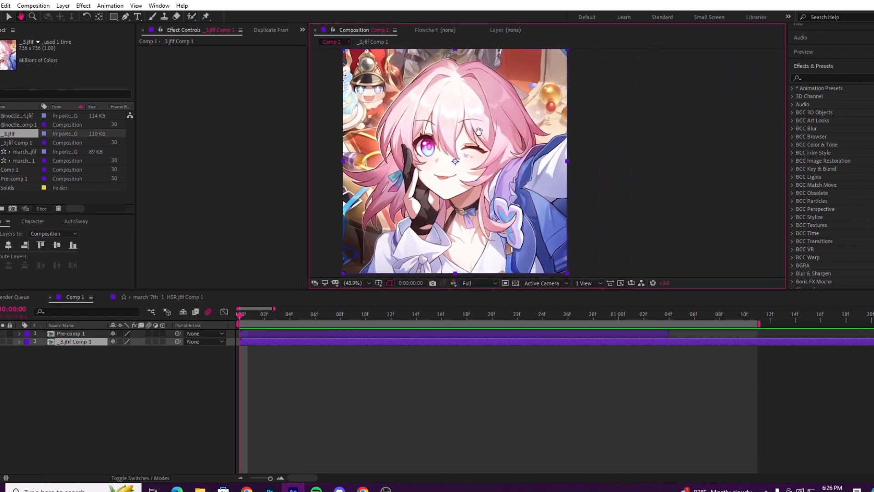
{"action": "scroll", "coordinate": [457, 134], "scroll_direction": "down", "scroll_amount": 2}
{"action": "scroll", "coordinate": [488, 151], "scroll_direction": "up", "scroll_amount": 2}
{"action": "left_click_drag", "start_coordinate": [417, 156], "coordinate": [465, 162]}
{"action": "scroll", "coordinate": [416, 128], "scroll_direction": "up", "scroll_amount": 2}
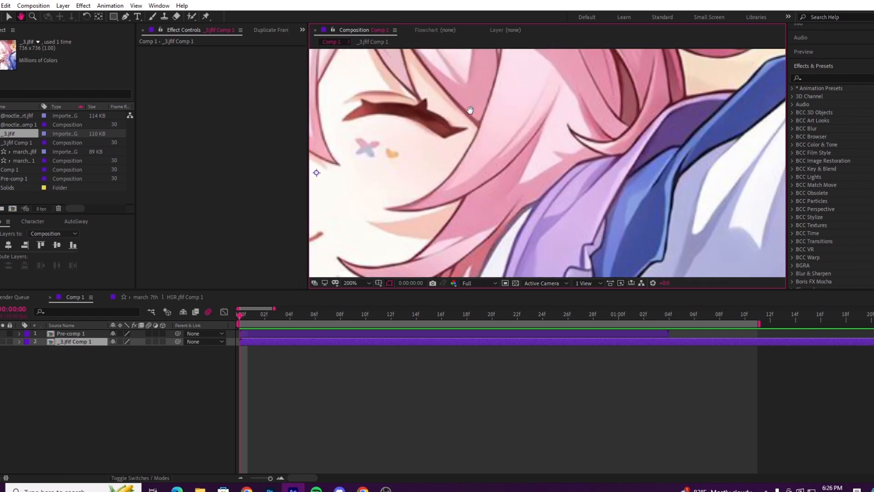
{"action": "left_click_drag", "start_coordinate": [641, 97], "coordinate": [592, 224]}
{"action": "left_click_drag", "start_coordinate": [602, 96], "coordinate": [594, 271]}
{"action": "left_click", "coordinate": [9, 16]}
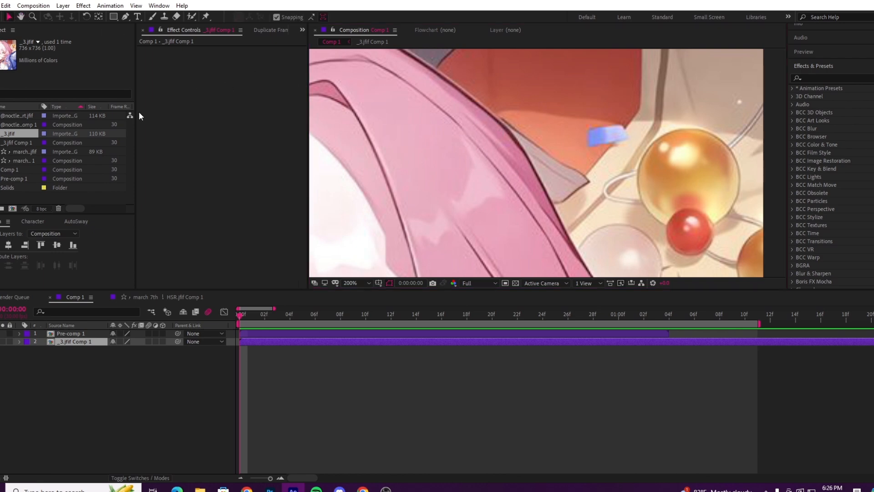
Step: Examine the character's hair and the toy soldier figure up close, and bring the whole frame back with Fit up to 100%
{"action": "key", "text": "h"}
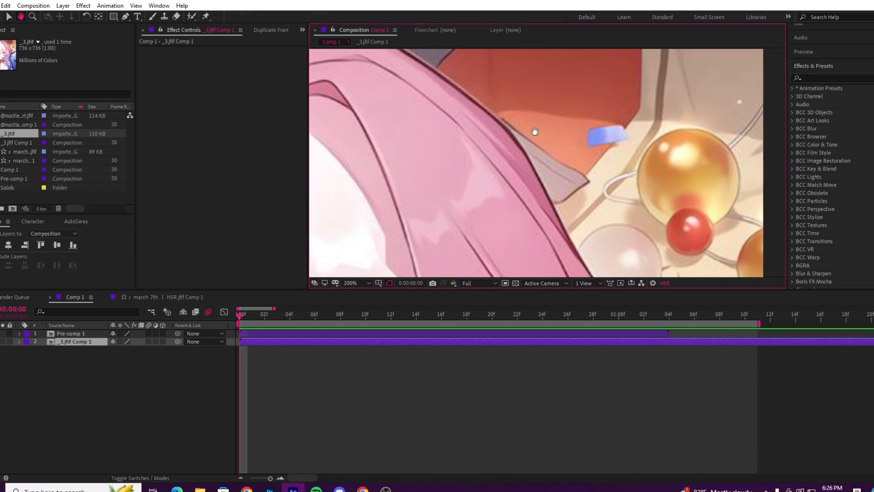
{"action": "key", "text": "v"}
{"action": "key", "text": "h"}
{"action": "left_click_drag", "start_coordinate": [441, 92], "coordinate": [698, 171]}
{"action": "left_click_drag", "start_coordinate": [468, 207], "coordinate": [670, 133]}
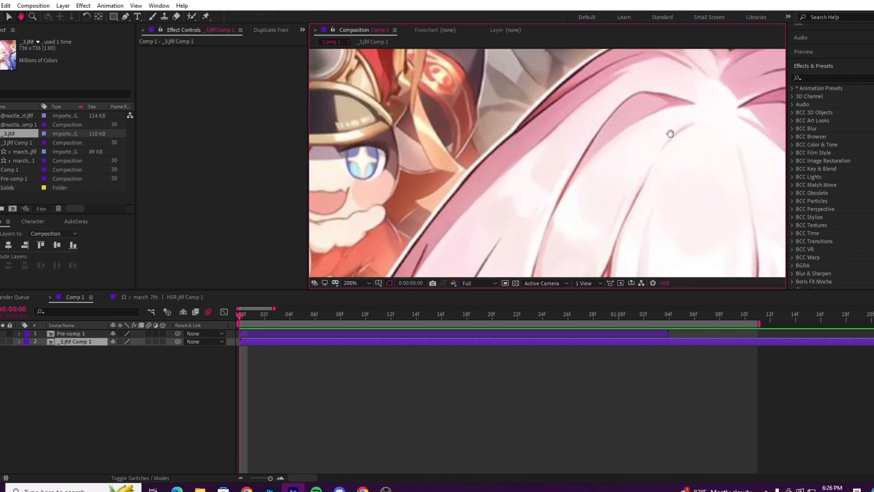
{"action": "left_click_drag", "start_coordinate": [612, 208], "coordinate": [679, 36]}
{"action": "left_click_drag", "start_coordinate": [695, 272], "coordinate": [446, 208]}
{"action": "key", "text": "v"}
{"action": "key", "text": "space"}
{"action": "left_click_drag", "start_coordinate": [672, 214], "coordinate": [430, 132]}
{"action": "left_click_drag", "start_coordinate": [618, 134], "coordinate": [496, 278]}
{"action": "left_click_drag", "start_coordinate": [512, 179], "coordinate": [569, 222]}
{"action": "scroll", "coordinate": [587, 221], "scroll_direction": "down", "scroll_amount": 2}
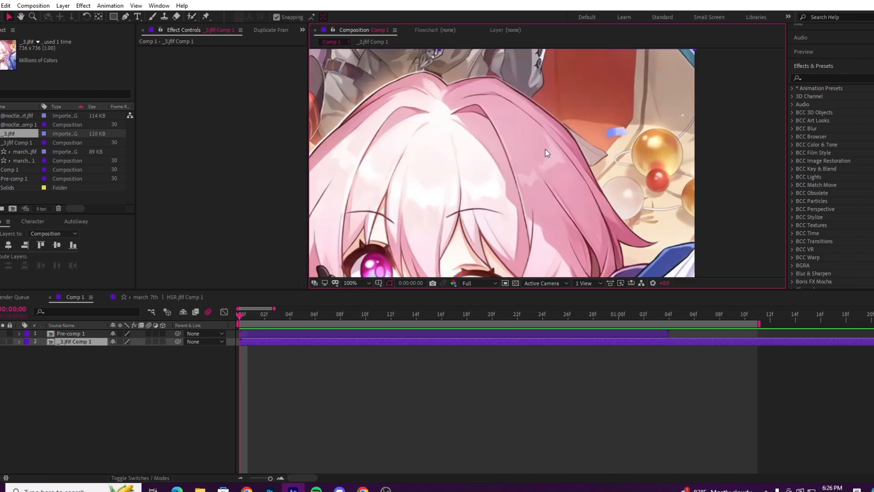
{"action": "left_click", "coordinate": [359, 284]}
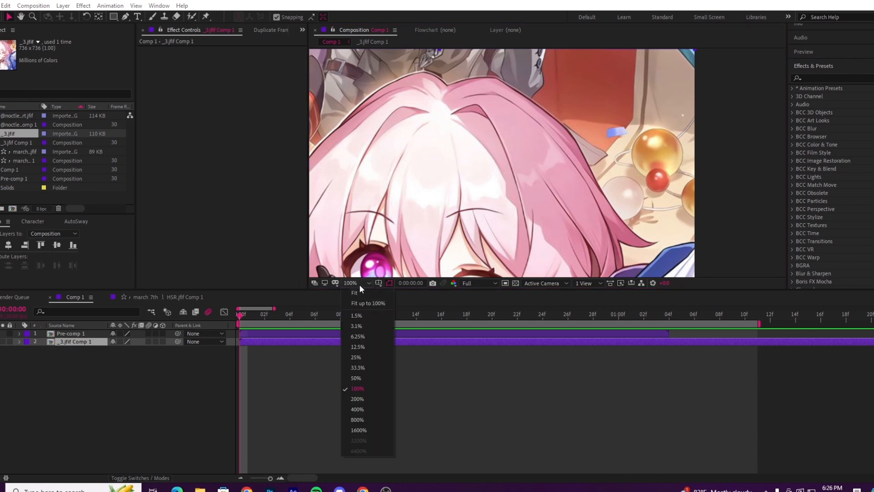
{"action": "left_click", "coordinate": [376, 304]}
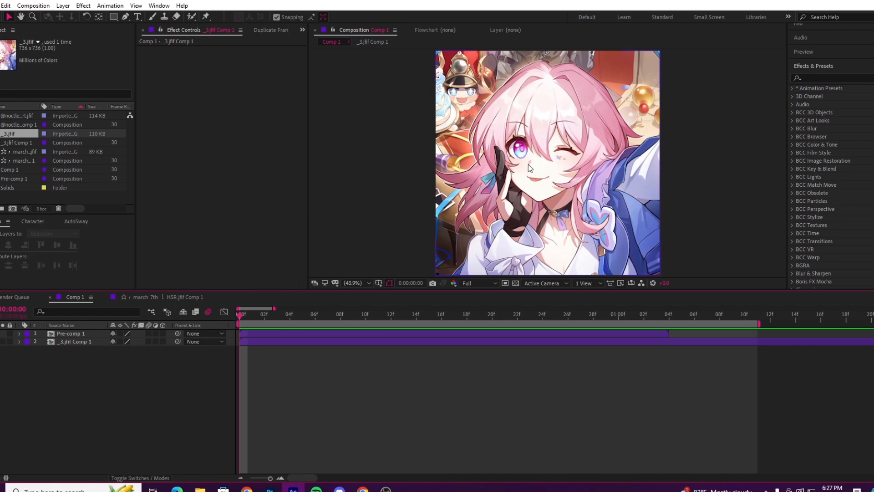
{"action": "scroll", "coordinate": [528, 164], "scroll_direction": "up", "scroll_amount": 3}
{"action": "scroll", "coordinate": [539, 151], "scroll_direction": "up", "scroll_amount": 2}
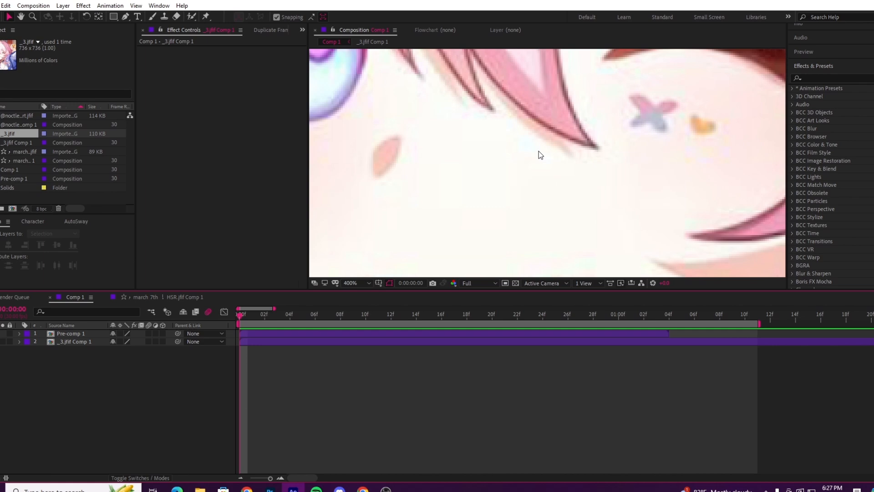
{"action": "scroll", "coordinate": [540, 155], "scroll_direction": "down", "scroll_amount": 4}
{"action": "scroll", "coordinate": [539, 157], "scroll_direction": "up", "scroll_amount": 3}
{"action": "scroll", "coordinate": [539, 158], "scroll_direction": "down", "scroll_amount": 1}
{"action": "scroll", "coordinate": [539, 157], "scroll_direction": "down", "scroll_amount": 2}
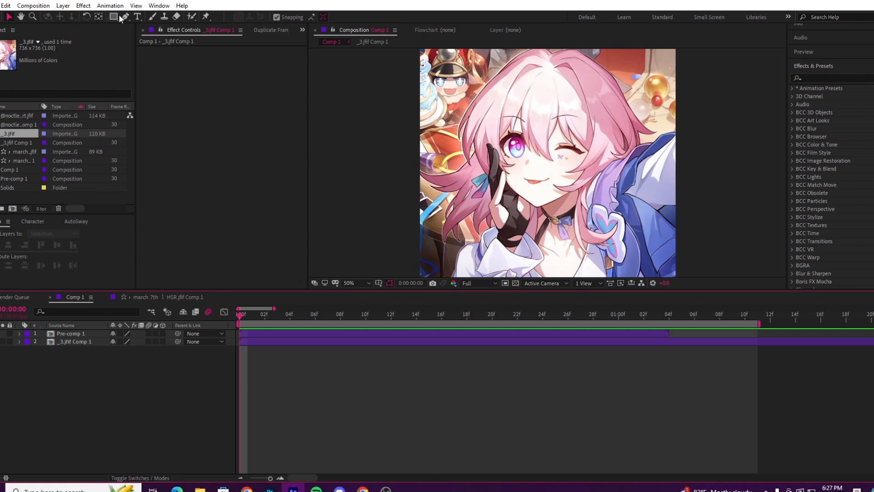
Step: Add a text layer reading ".notgenos" between Pre-comp 1 and _3.jfif Comp 1 in Comp 1
{"action": "left_click", "coordinate": [99, 16]}
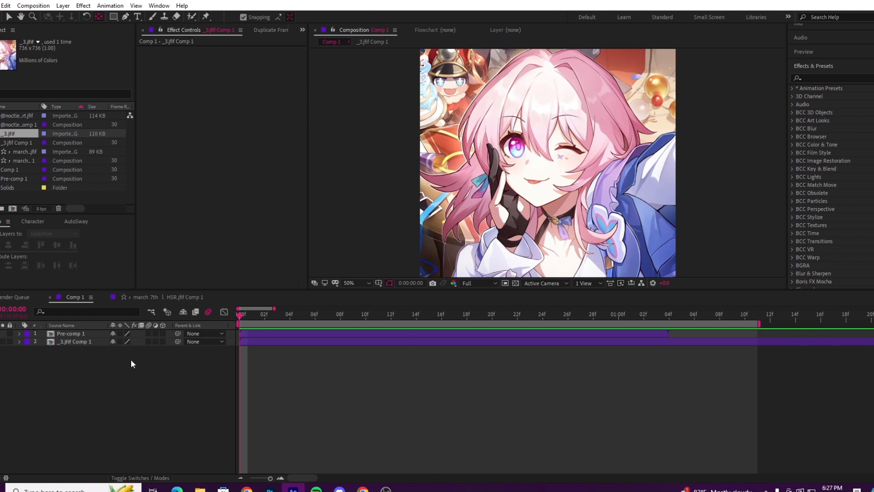
{"action": "left_click", "coordinate": [68, 334]}
{"action": "left_click", "coordinate": [75, 343]}
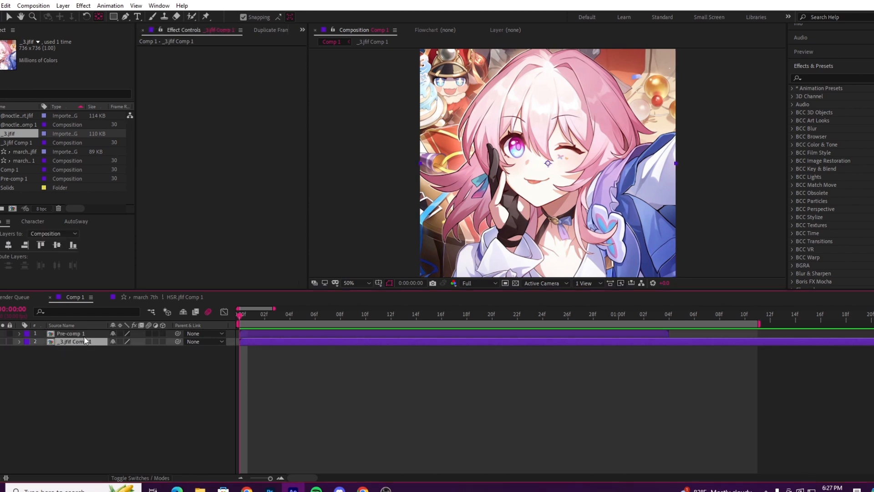
{"action": "right_click", "coordinate": [7, 388]}
{"action": "mouse_move", "coordinate": [93, 283]}
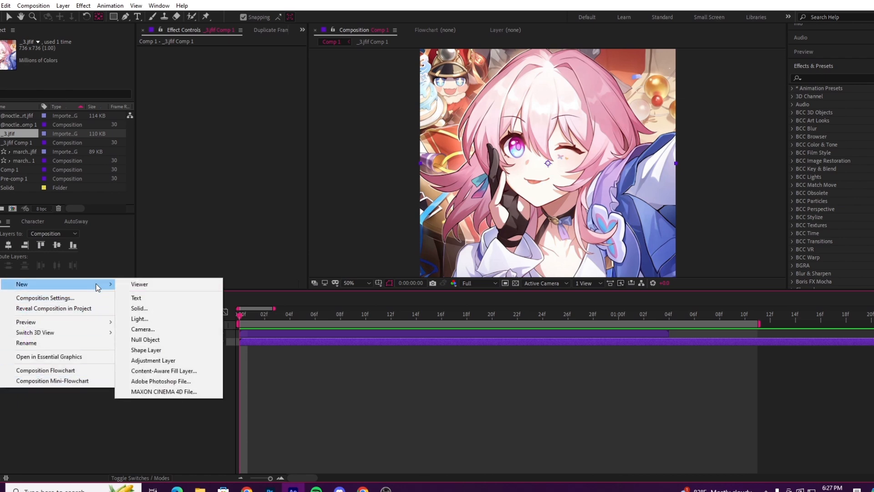
{"action": "left_click", "coordinate": [162, 299]}
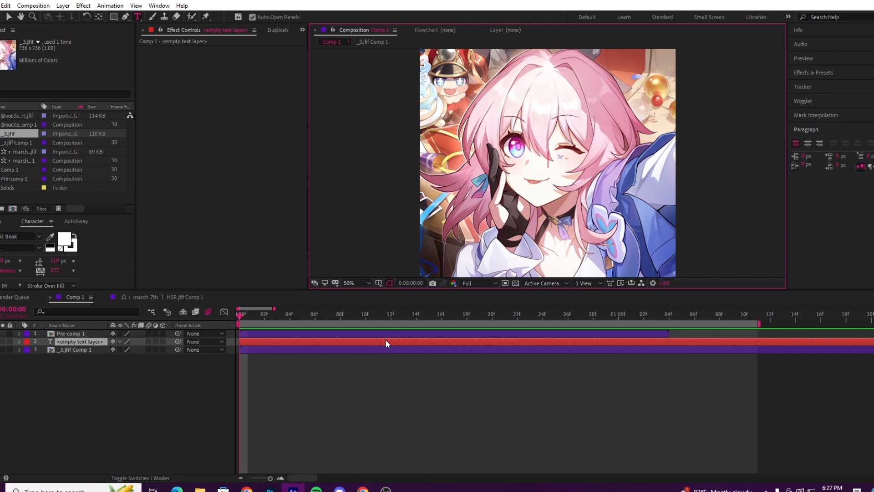
{"action": "type", "text": "notgenos"}
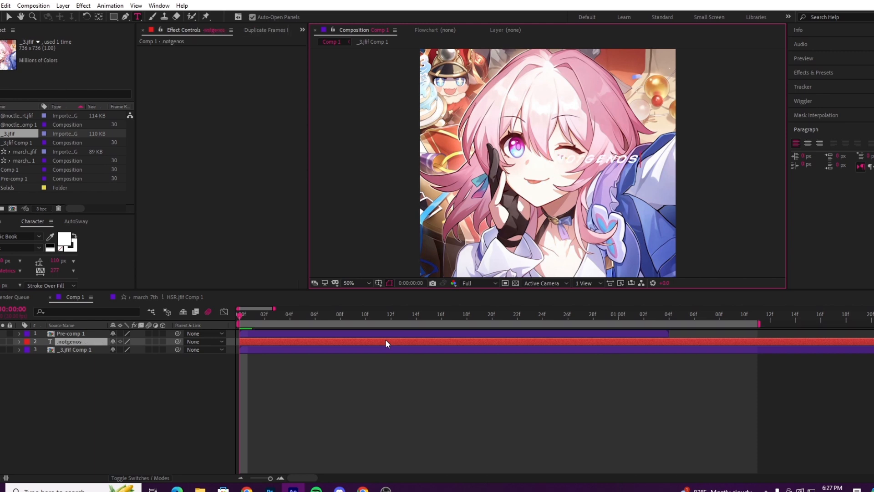
{"action": "left_click", "coordinate": [162, 410]}
Step: Apply the Fill effect to the .notgenos text layer and set its color to 444E9A
{"action": "left_click", "coordinate": [78, 340]}
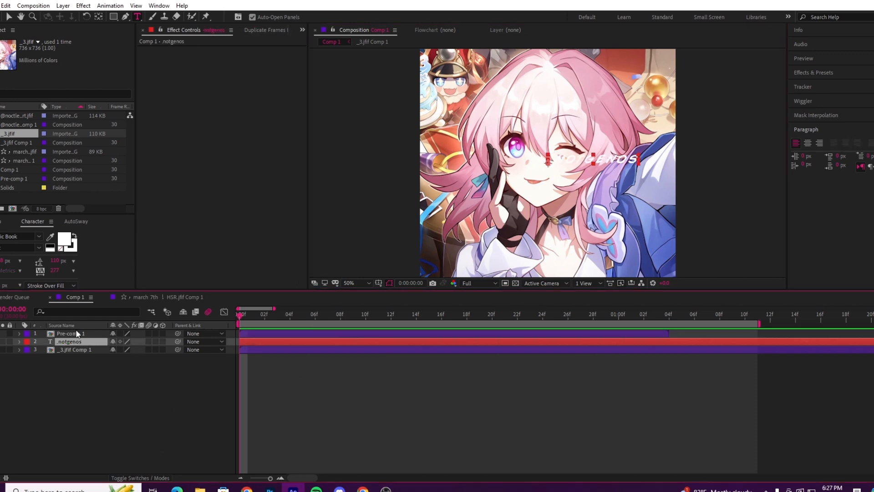
{"action": "key", "text": "ctrl+space"}
{"action": "type", "text": "fill"}
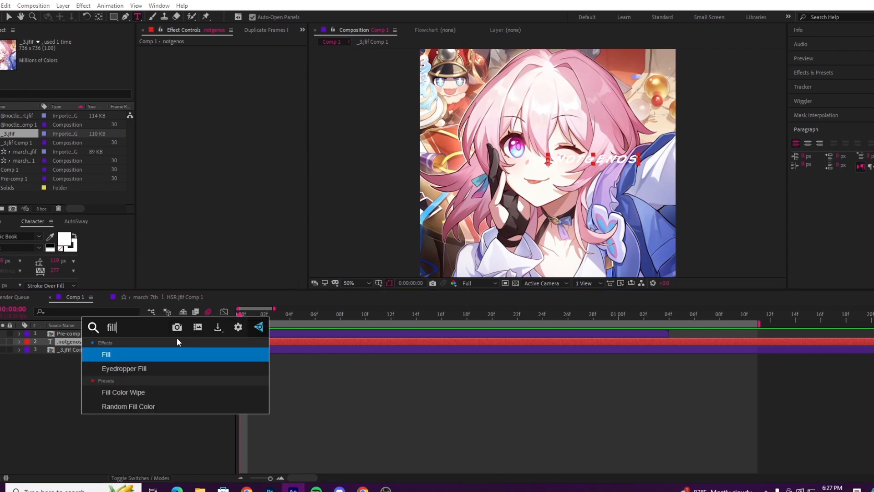
{"action": "key", "text": "Return"}
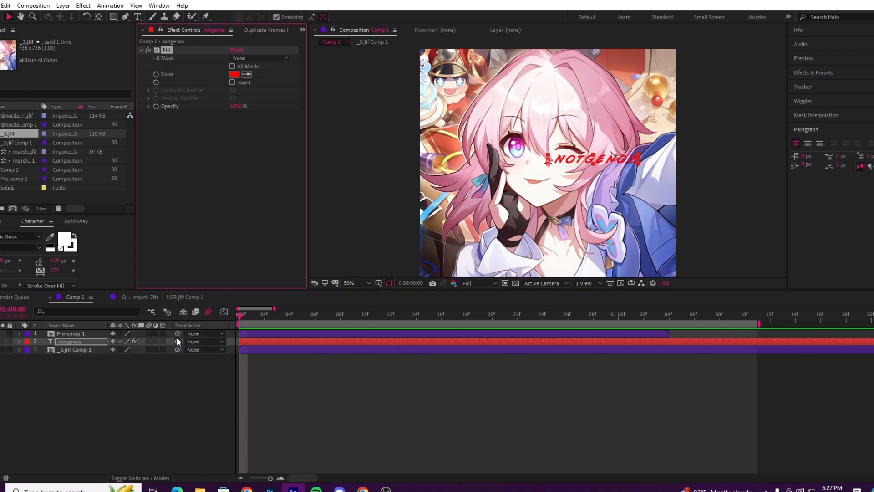
{"action": "left_click", "coordinate": [234, 74]}
{"action": "left_click_drag", "start_coordinate": [62, 112], "coordinate": [63, 61]}
{"action": "left_click", "coordinate": [131, 56]}
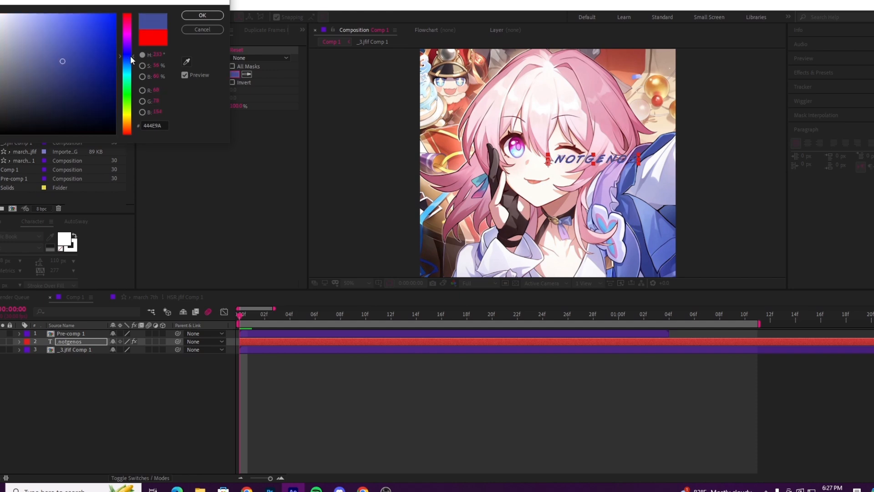
{"action": "left_click", "coordinate": [202, 15]}
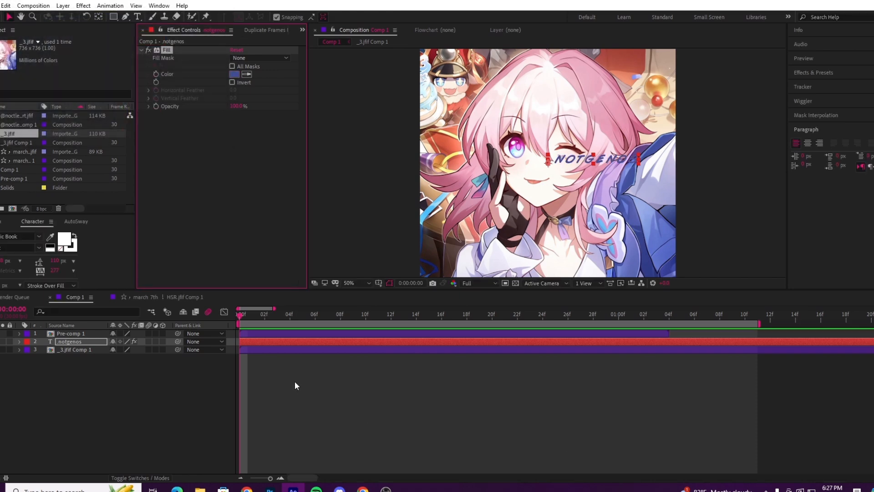
Step: Center the .notgenos text horizontally and vertically in the composition
{"action": "left_click", "coordinate": [84, 342]}
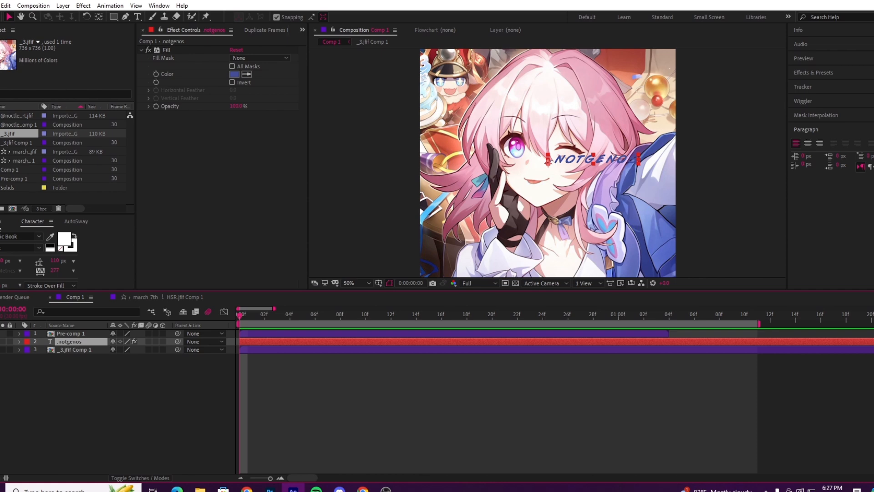
{"action": "left_click", "coordinate": [0, 223]}
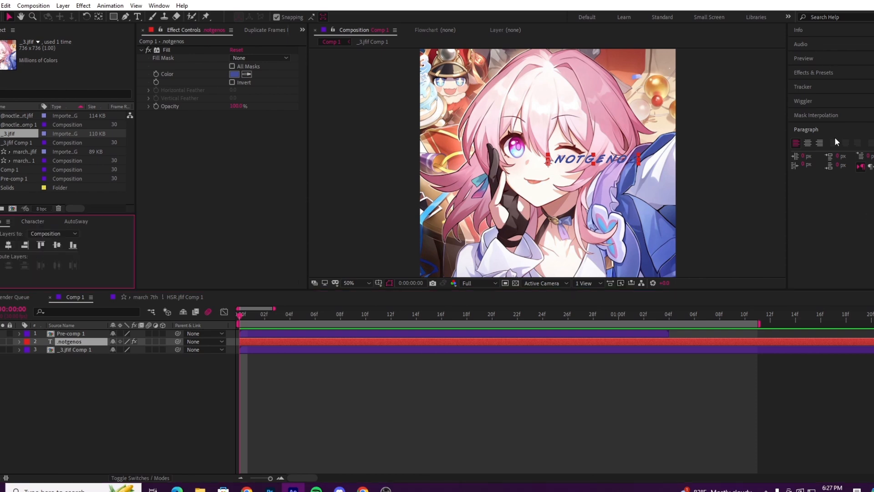
{"action": "left_click", "coordinate": [8, 246]}
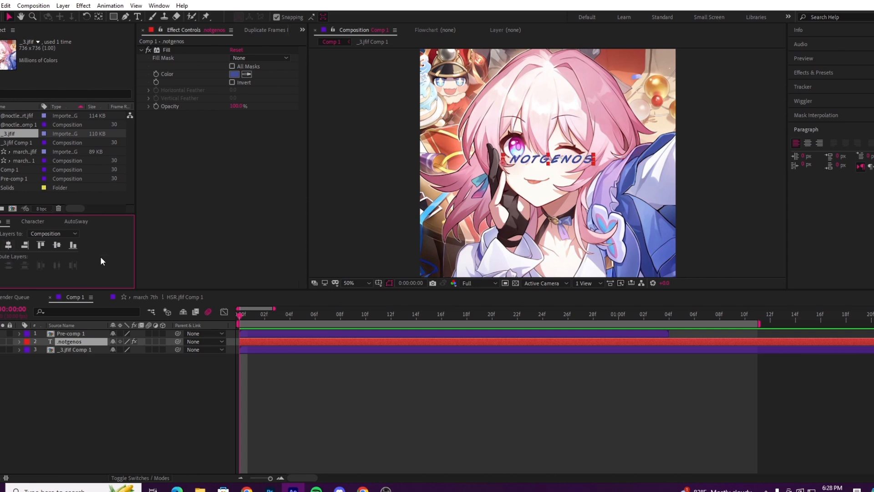
{"action": "left_click", "coordinate": [56, 245]}
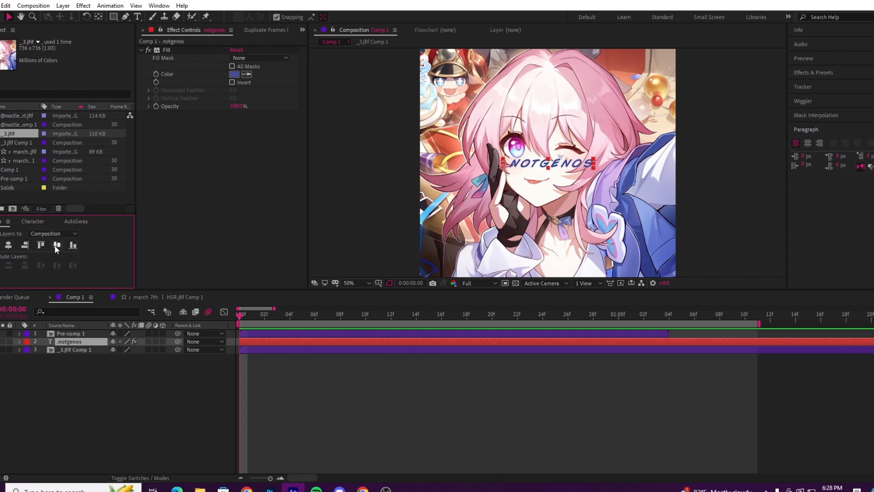
{"action": "left_click", "coordinate": [555, 423]}
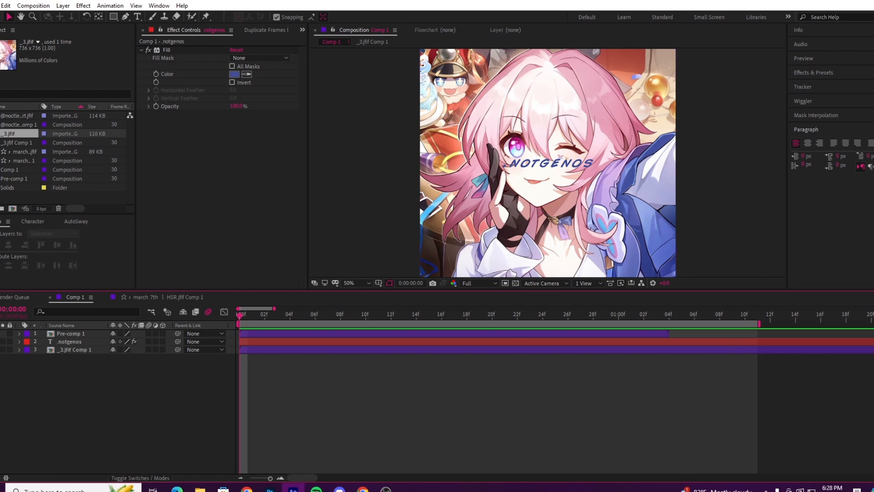
Step: Move the text layer's anchor point to the middle of the .notgenos lettering, with Snapping turned off for the final adjustment
{"action": "left_click", "coordinate": [70, 341]}
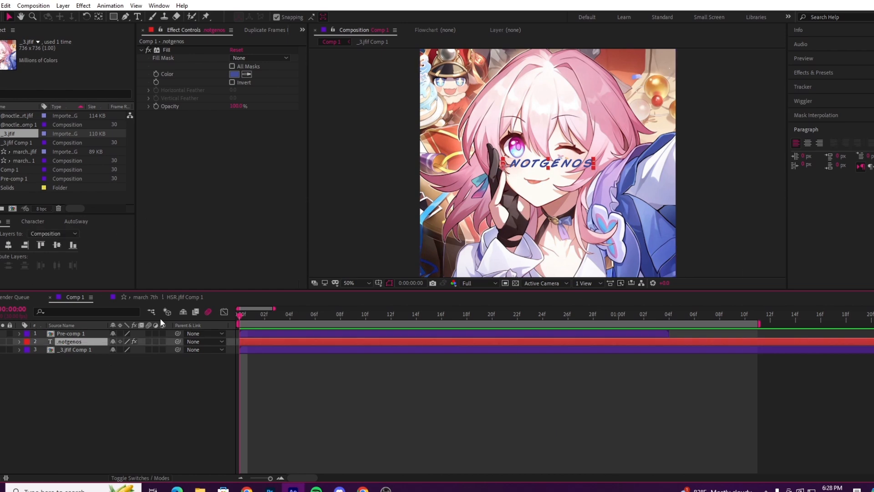
{"action": "key", "text": "period"}
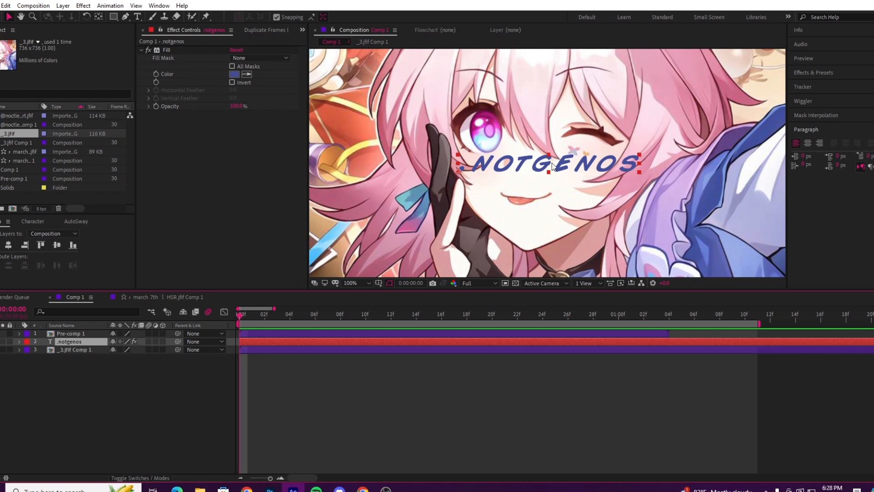
{"action": "key", "text": "period"}
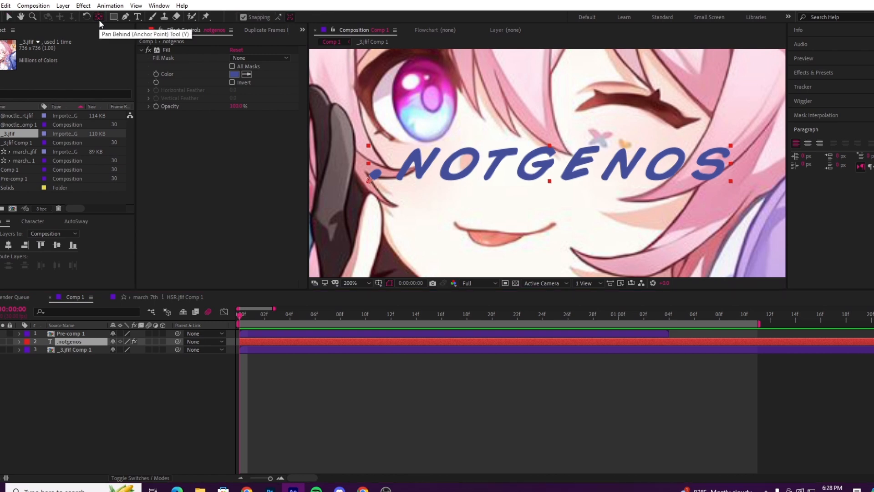
{"action": "left_click", "coordinate": [99, 19]}
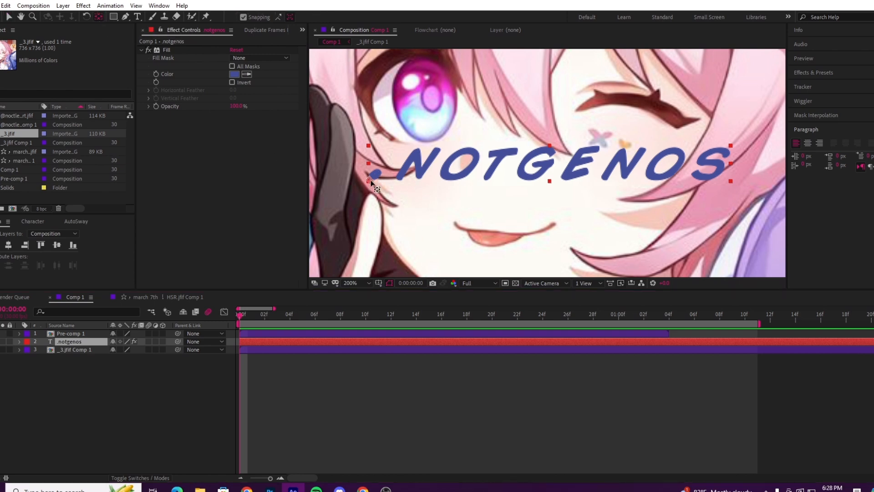
{"action": "left_click_drag", "start_coordinate": [371, 183], "coordinate": [549, 167]}
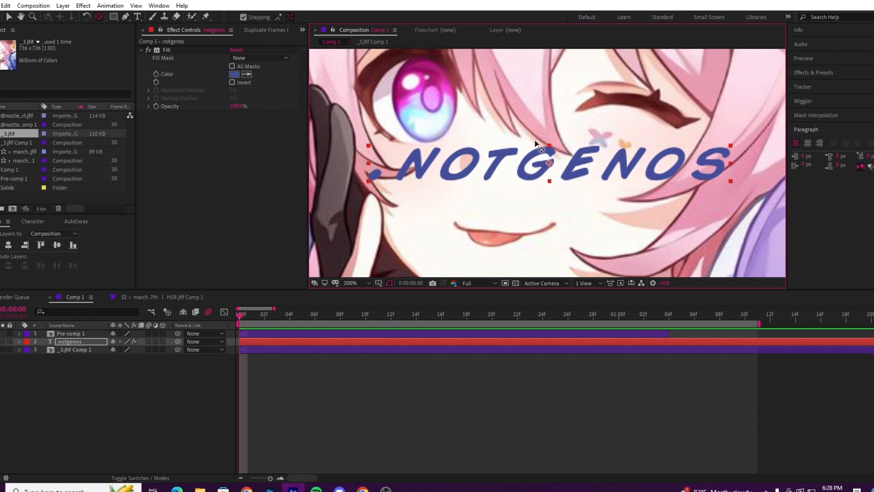
{"action": "left_click", "coordinate": [243, 17]}
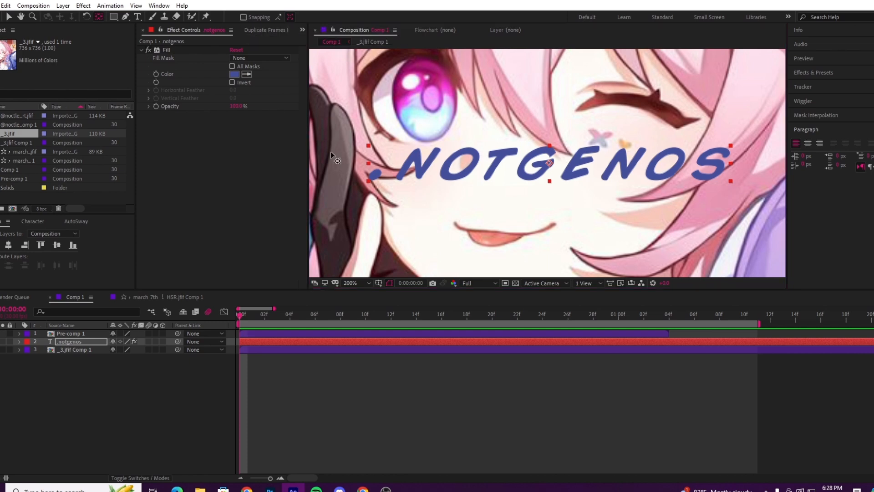
{"action": "mouse_move", "coordinate": [550, 163]}
{"action": "left_mouse_down"}
{"action": "mouse_move", "coordinate": [474, 162]}
{"action": "mouse_move", "coordinate": [551, 165]}
{"action": "left_mouse_up"}
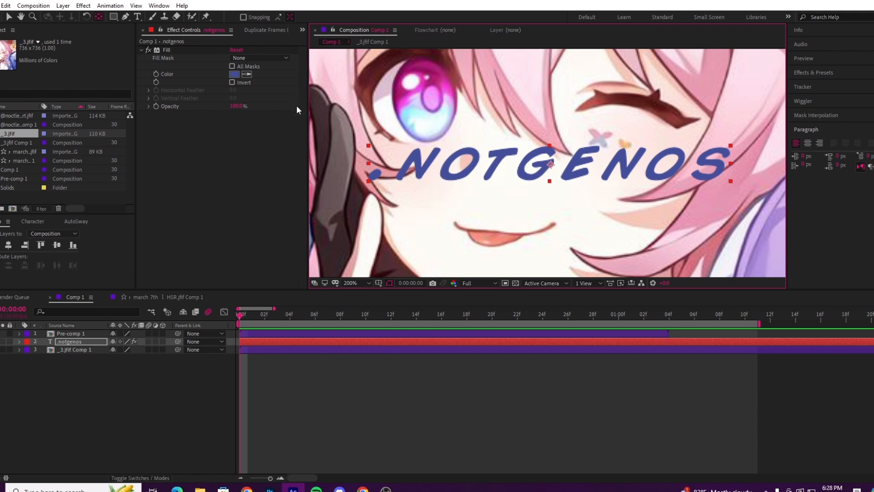
{"action": "left_click", "coordinate": [8, 17]}
{"action": "left_click", "coordinate": [351, 283]}
{"action": "left_click", "coordinate": [362, 300]}
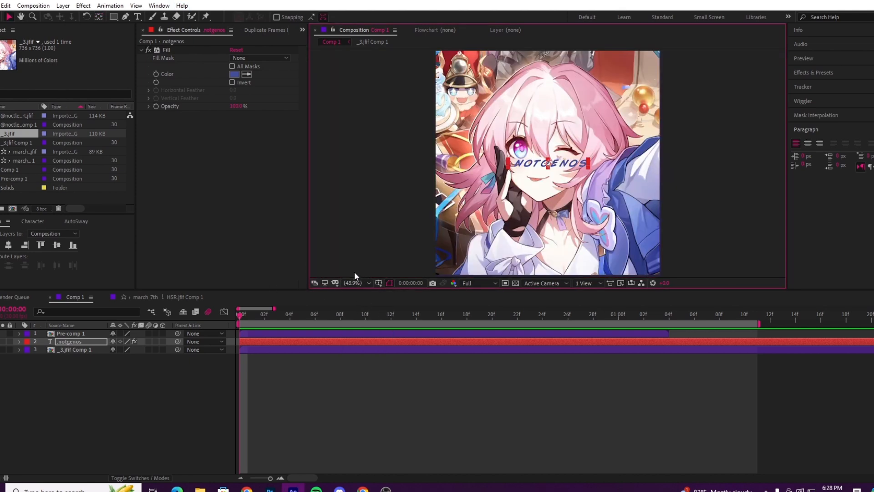
Step: Draw a rounded rectangle mask on _3.jfif Comp 1 covering nearly the whole frame, leaving a thin border around the image
{"action": "left_click", "coordinate": [118, 20]}
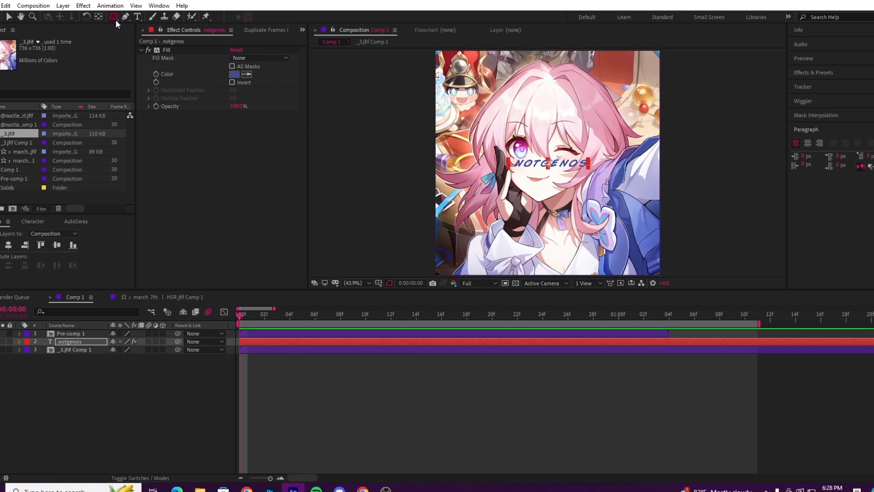
{"action": "left_click", "coordinate": [120, 17]}
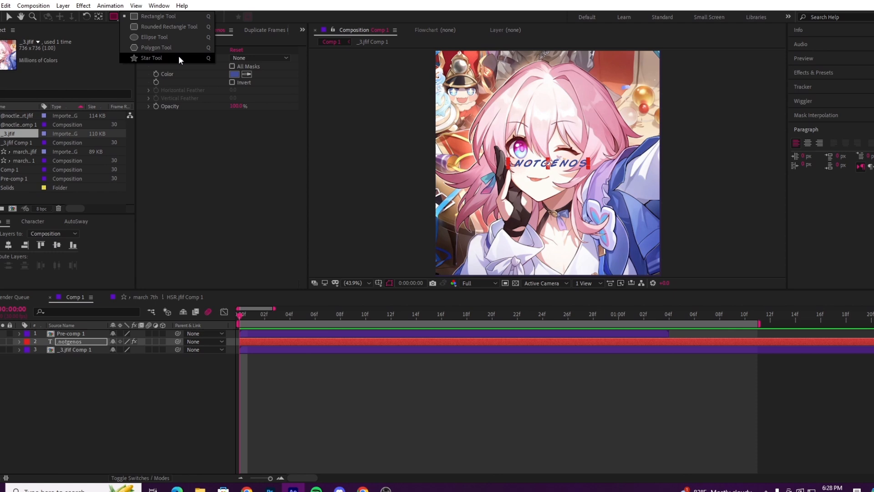
{"action": "left_click", "coordinate": [177, 14]}
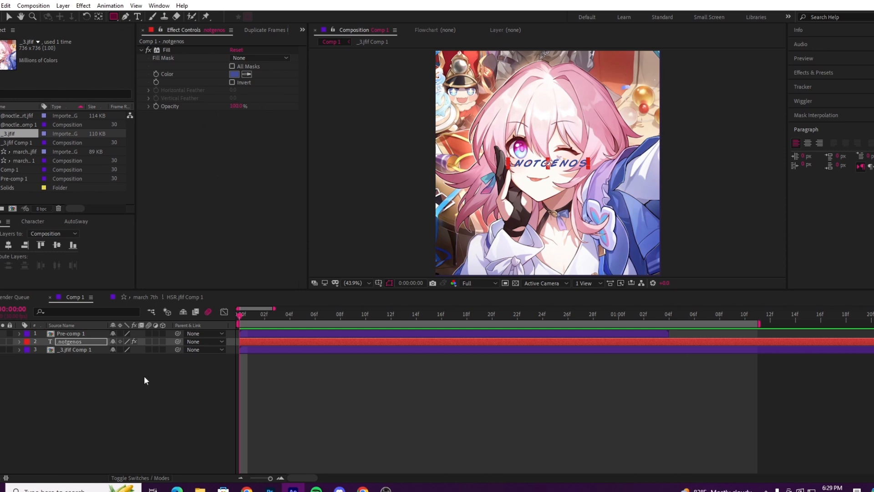
{"action": "left_click", "coordinate": [84, 351]}
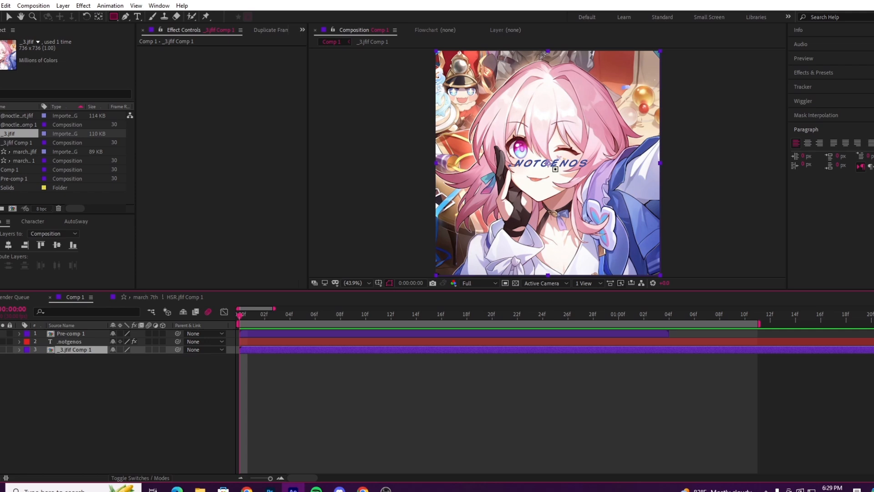
{"action": "left_click", "coordinate": [117, 16]}
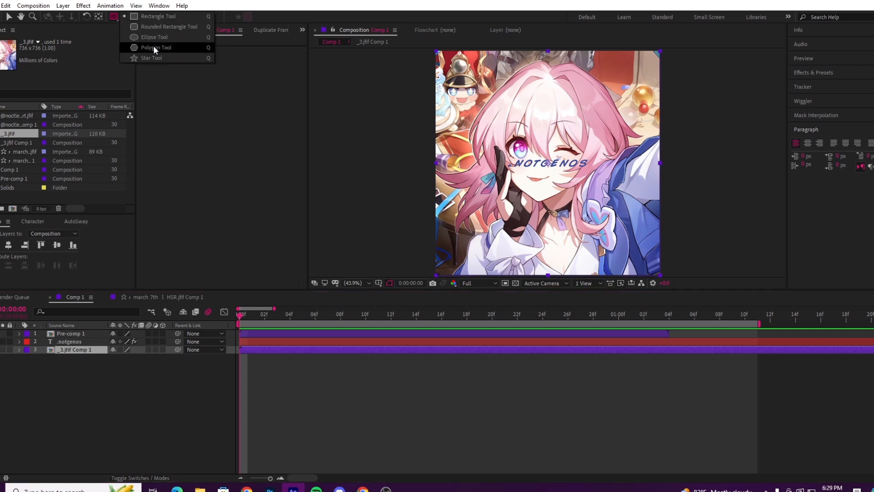
{"action": "left_click", "coordinate": [180, 26]}
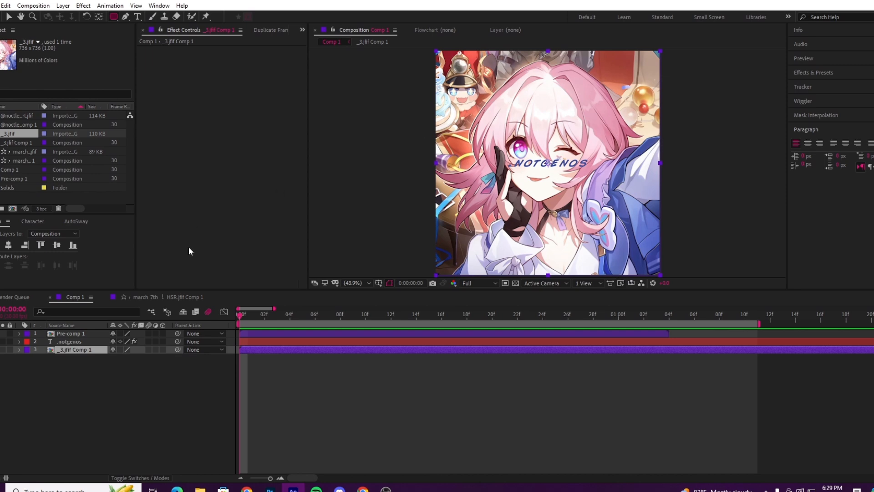
{"action": "left_click", "coordinate": [83, 350]}
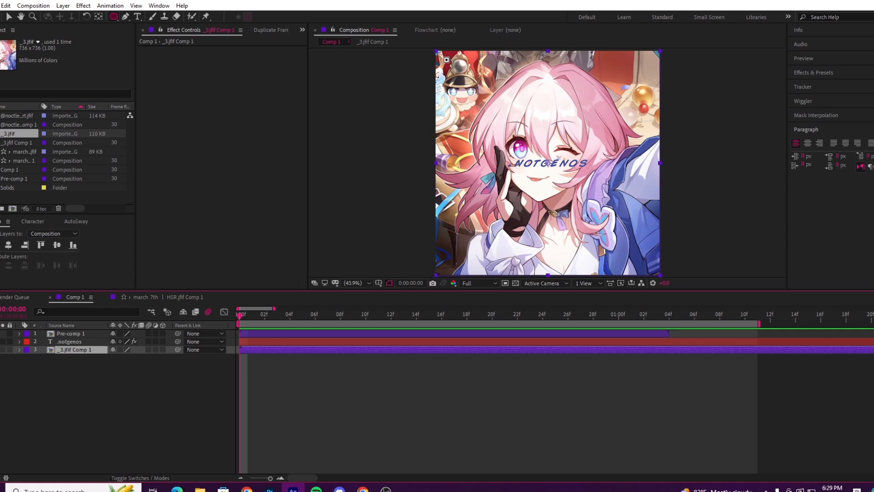
{"action": "left_click_drag", "start_coordinate": [438, 53], "coordinate": [657, 273]}
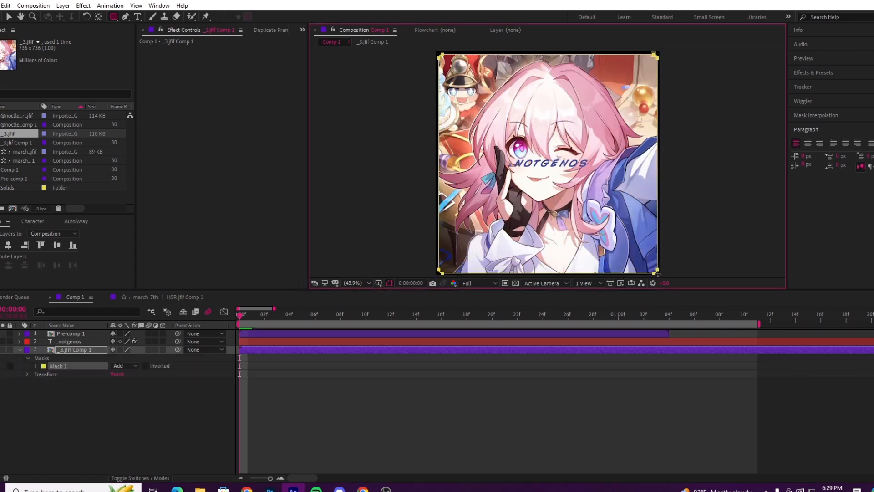
{"action": "left_click", "coordinate": [9, 17]}
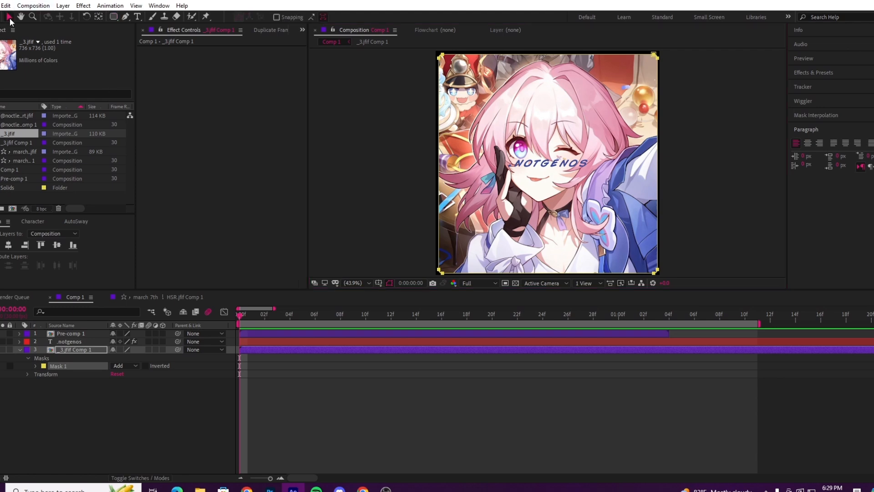
{"action": "left_click", "coordinate": [456, 410]}
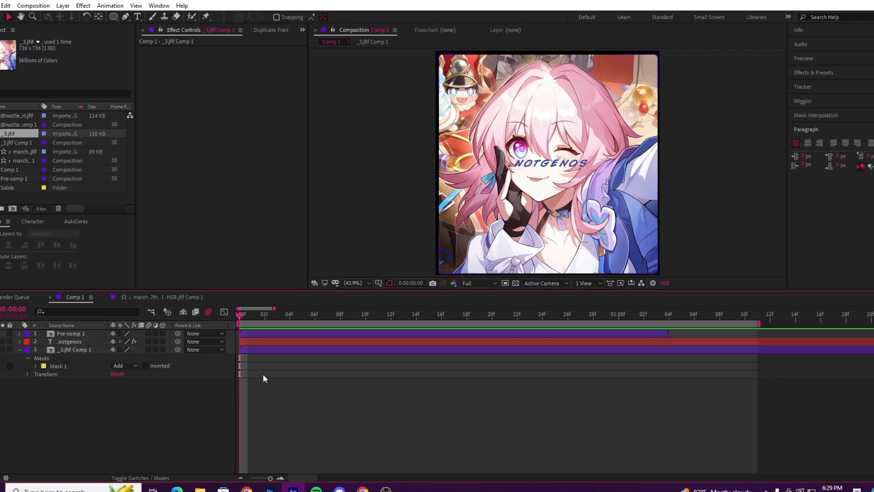
Step: Center the masked _3.jfif Comp 1 layer horizontally and vertically in the composition
{"action": "left_click", "coordinate": [73, 351]}
{"action": "left_click", "coordinate": [8, 246]}
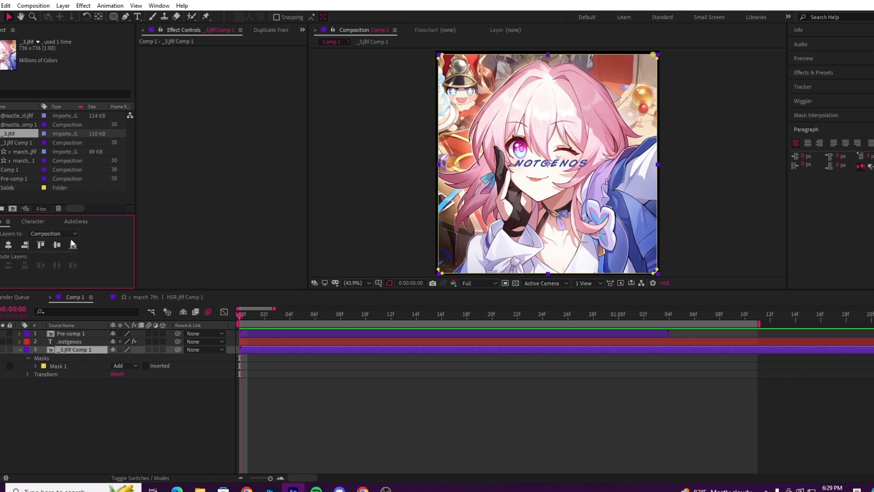
{"action": "left_click", "coordinate": [56, 246]}
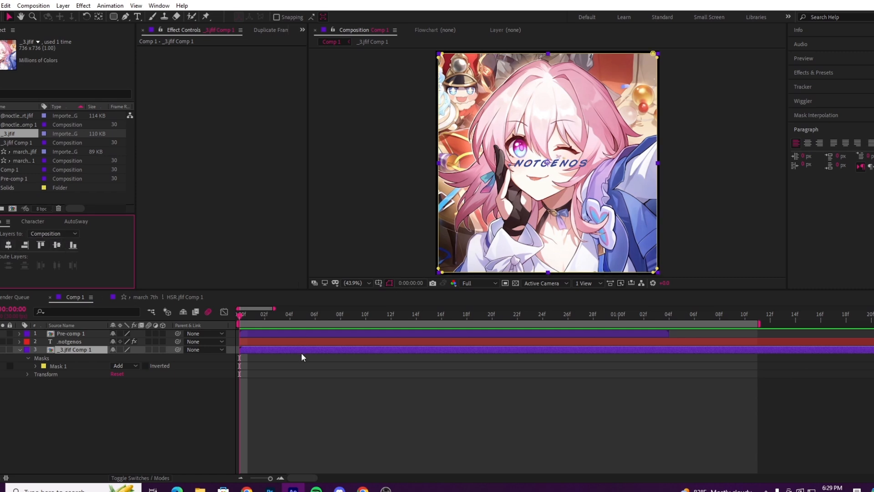
Step: Draw a standalone rounded-rectangle shape, roughly square, over the upper-left part of the image with no layer selected
{"action": "left_click", "coordinate": [496, 433]}
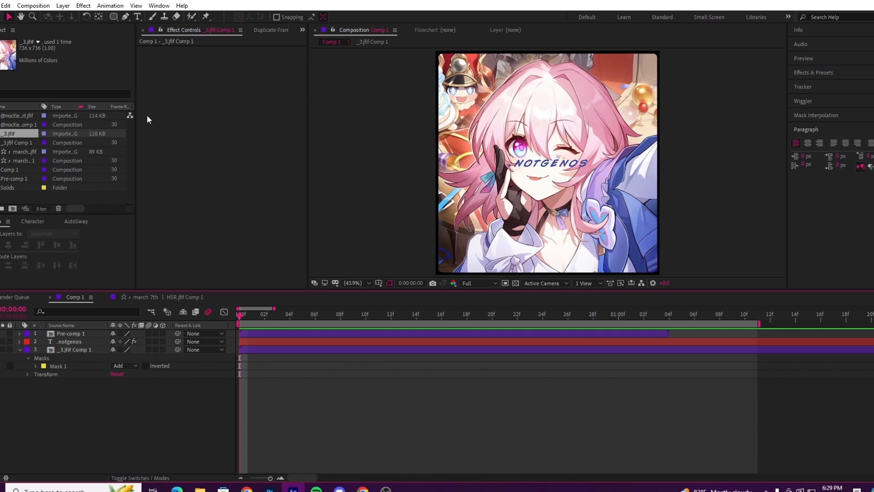
{"action": "left_click", "coordinate": [114, 17]}
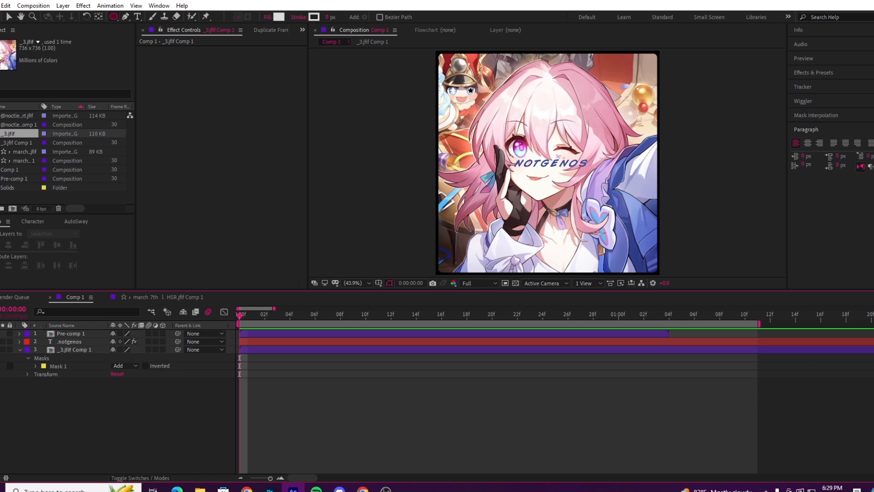
{"action": "mouse_move", "coordinate": [469, 70]}
{"action": "left_mouse_down"}
{"action": "mouse_move", "coordinate": [576, 158]}
{"action": "mouse_move", "coordinate": [578, 179]}
{"action": "left_mouse_up"}
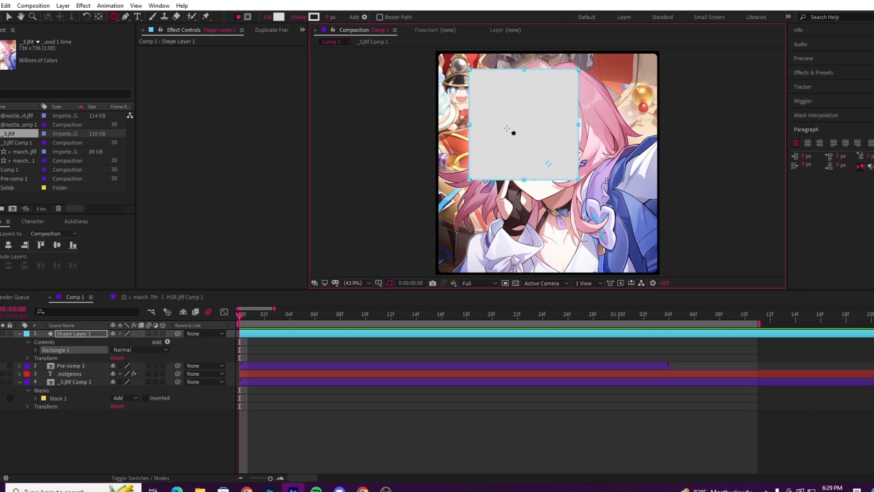
Step: Set the square shape's fill to None and give it a stroke about 17 px wide
{"action": "left_click", "coordinate": [269, 18]}
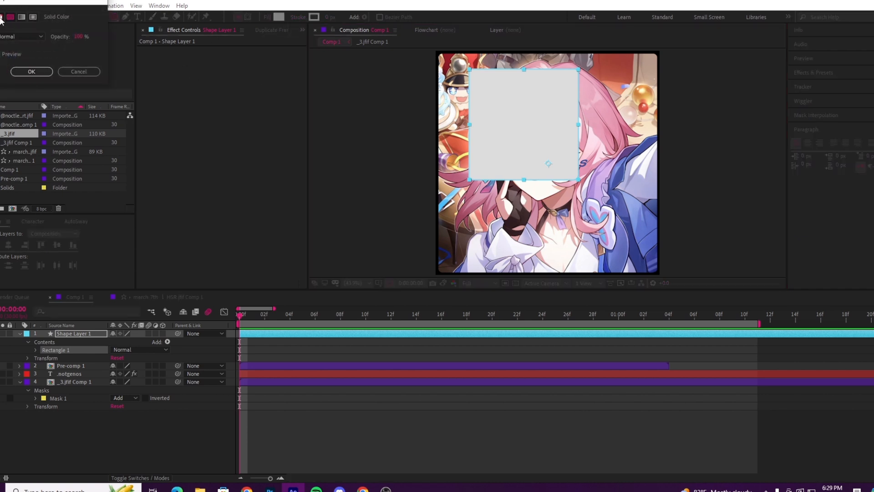
{"action": "left_click", "coordinate": [1, 18]}
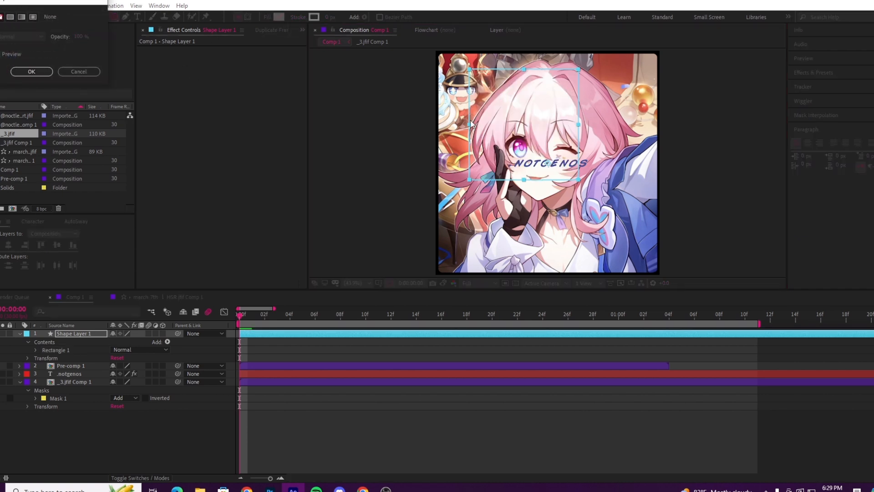
{"action": "left_click", "coordinate": [38, 72]}
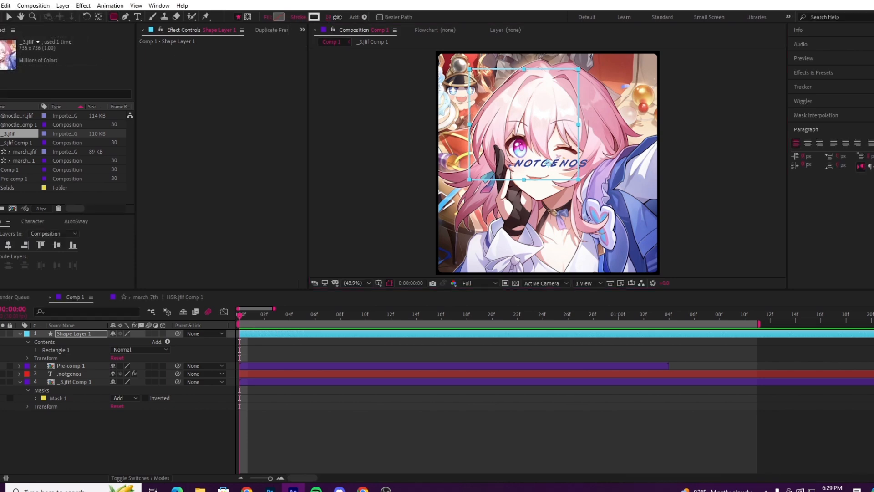
{"action": "left_click_drag", "start_coordinate": [337, 17], "coordinate": [341, 17]}
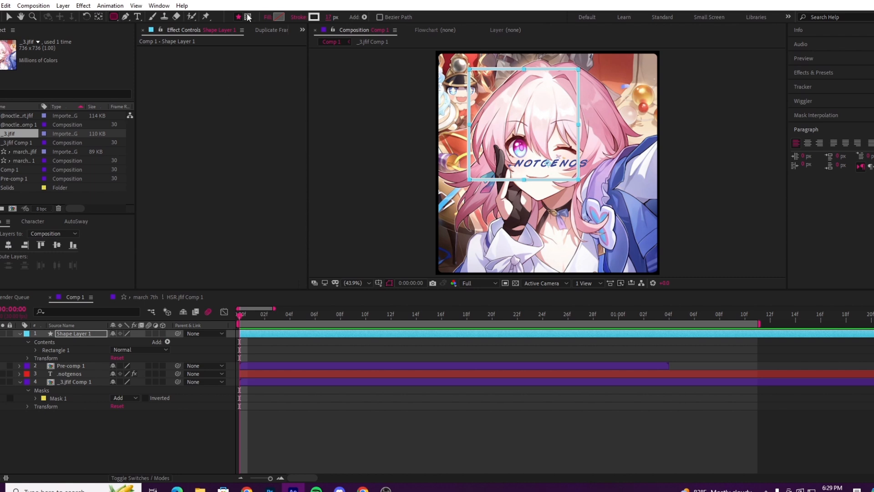
{"action": "left_click", "coordinate": [269, 17]}
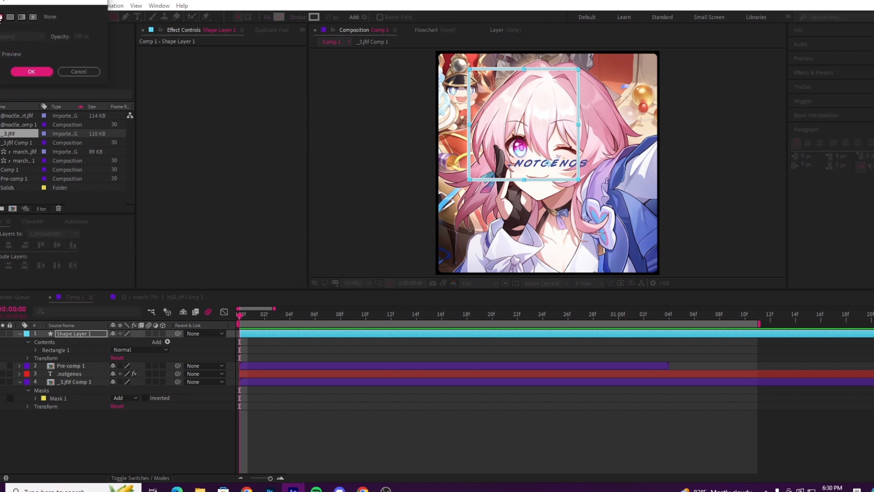
{"action": "left_click", "coordinate": [26, 73]}
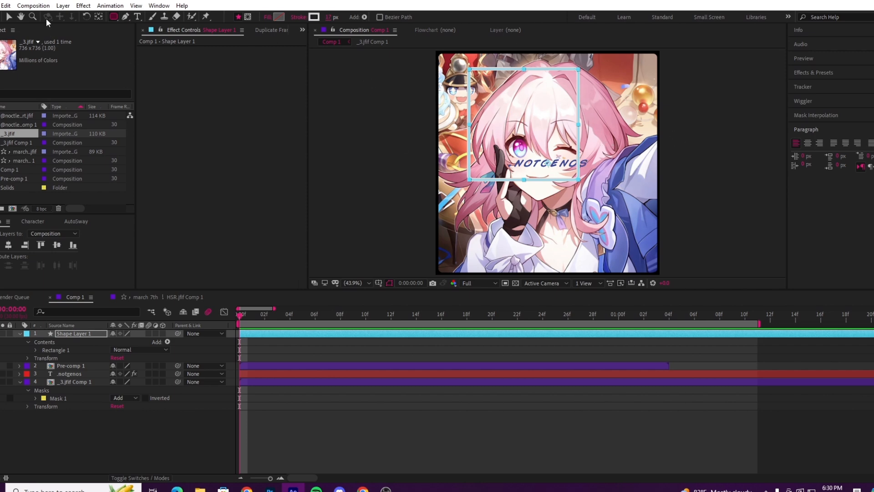
Step: Delete the outlined square's shape layer from Comp 1
{"action": "left_click", "coordinate": [125, 430]}
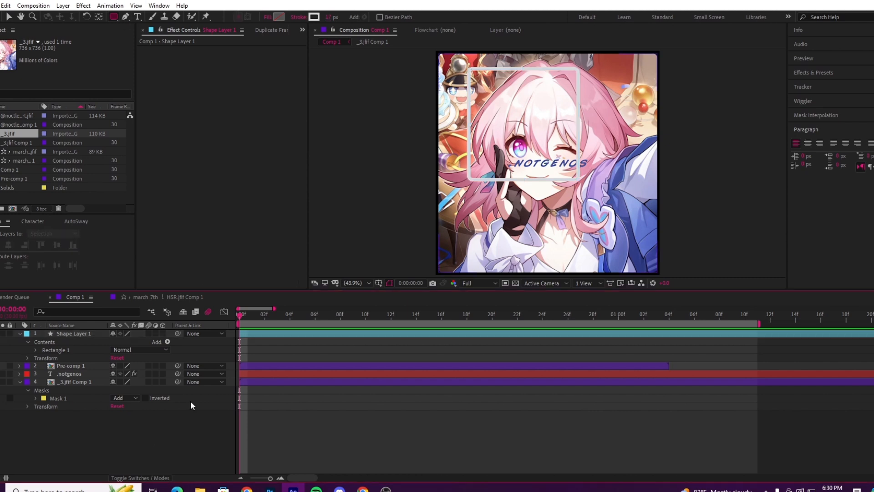
{"action": "left_click", "coordinate": [73, 333]}
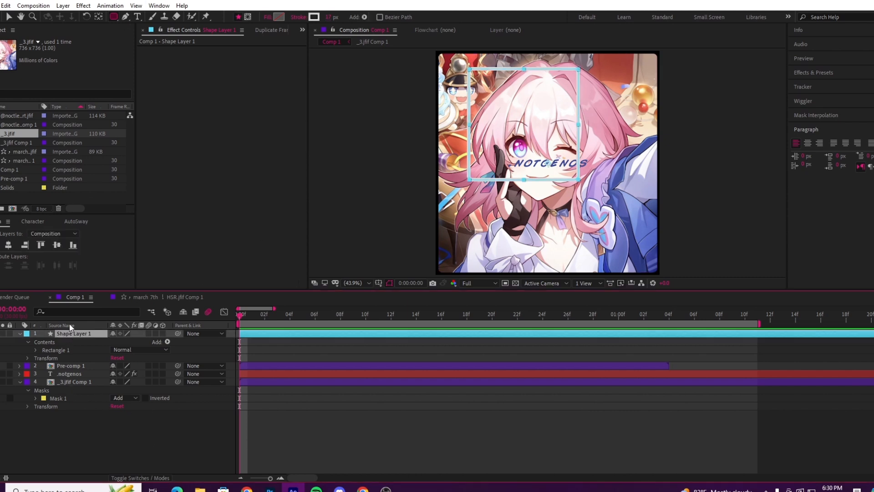
{"action": "key", "text": "Delete"}
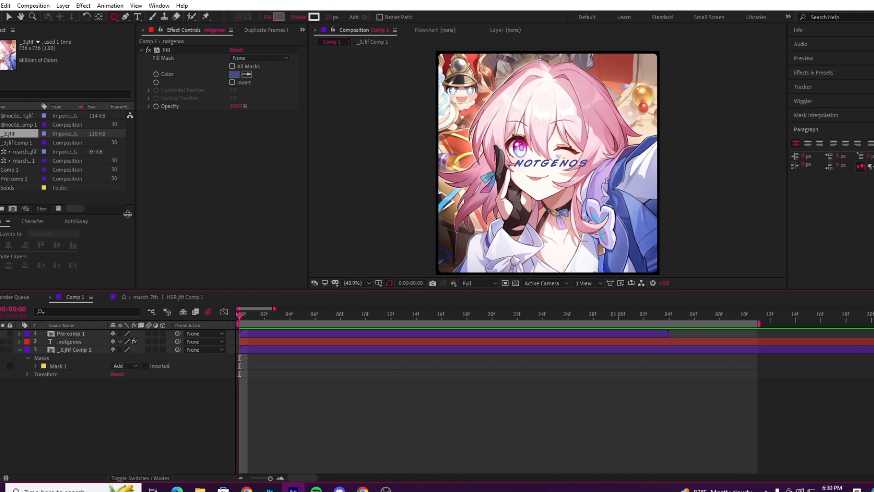
Step: Activate the Pen tool and hide the .notgenos text layer
{"action": "left_click", "coordinate": [129, 14]}
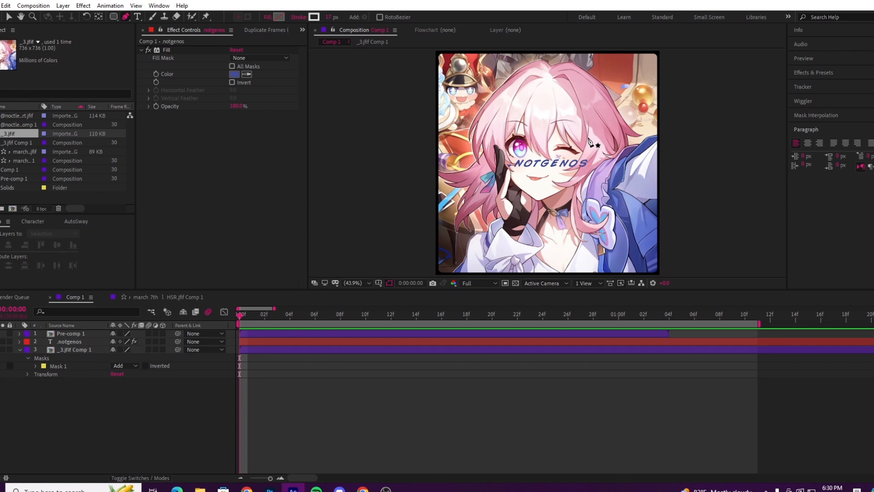
{"action": "scroll", "coordinate": [597, 115], "scroll_direction": "up", "scroll_amount": 5}
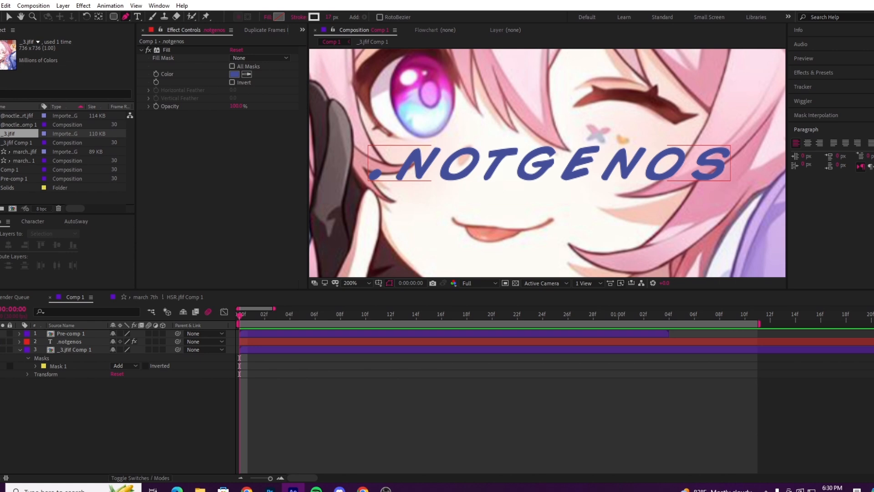
{"action": "left_click", "coordinate": [1, 341]}
Step: Delete the rounded rectangle mask from the _3.jfif Comp 1 layer
{"action": "scroll", "coordinate": [495, 146], "scroll_direction": "down", "scroll_amount": 1}
{"action": "key", "text": "space"}
{"action": "left_click_drag", "start_coordinate": [499, 114], "coordinate": [545, 233]}
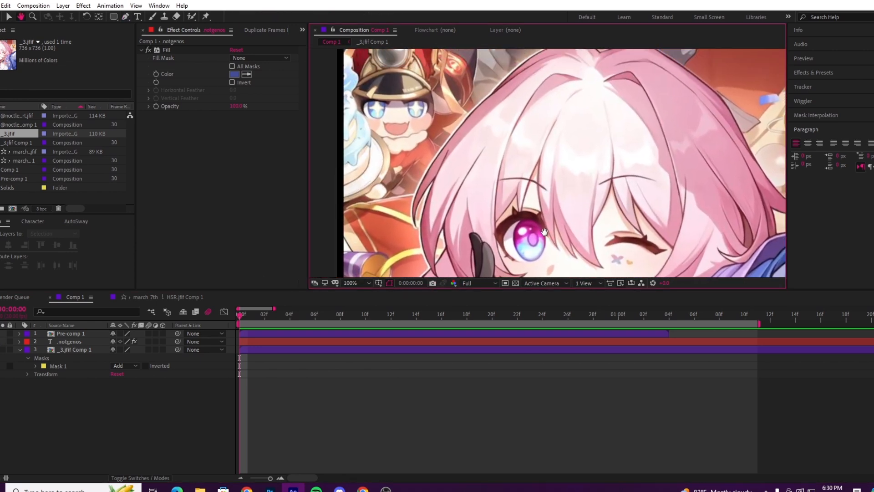
{"action": "left_click_drag", "start_coordinate": [463, 91], "coordinate": [503, 148]}
{"action": "mouse_move", "coordinate": [468, 175]}
{"action": "left_mouse_down"}
{"action": "mouse_move", "coordinate": [479, 147]}
{"action": "mouse_move", "coordinate": [464, 153]}
{"action": "left_mouse_up"}
{"action": "scroll", "coordinate": [450, 146], "scroll_direction": "up", "scroll_amount": 1}
{"action": "scroll", "coordinate": [450, 147], "scroll_direction": "down", "scroll_amount": 1}
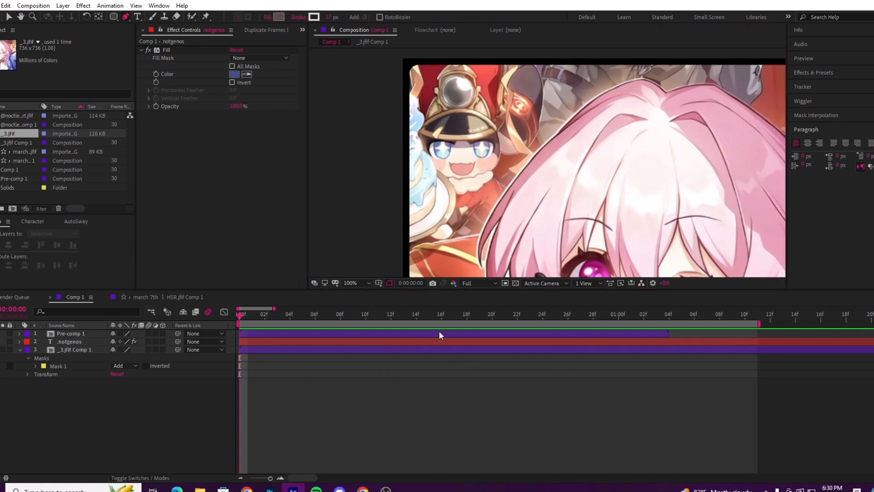
{"action": "left_click", "coordinate": [93, 349]}
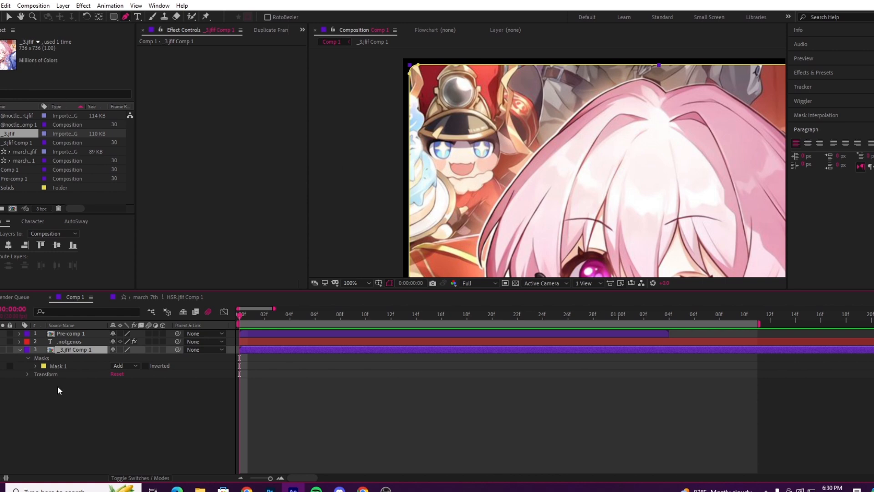
{"action": "left_click", "coordinate": [53, 365]}
{"action": "key", "text": "Delete"}
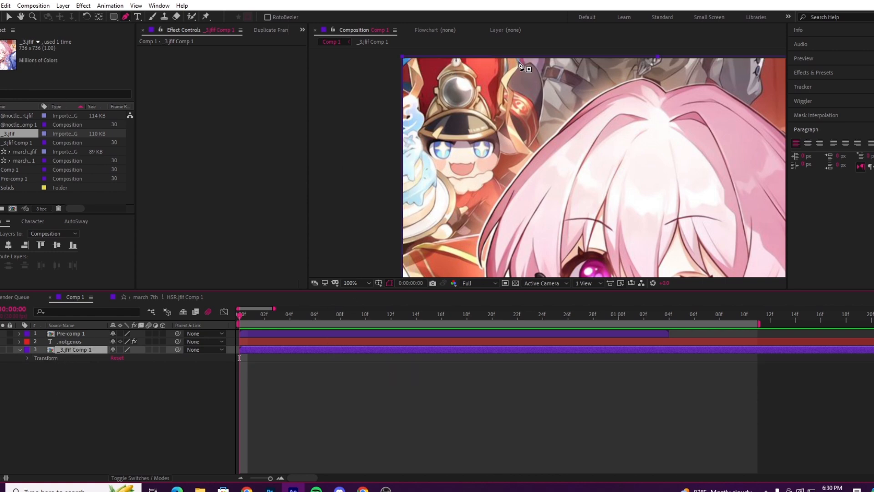
Step: Draw a closed Pen tool mask on _3.jfif Comp 1 around the small hat-wearing character, extending past the frame's upper-left corner
{"action": "left_click", "coordinate": [545, 60]}
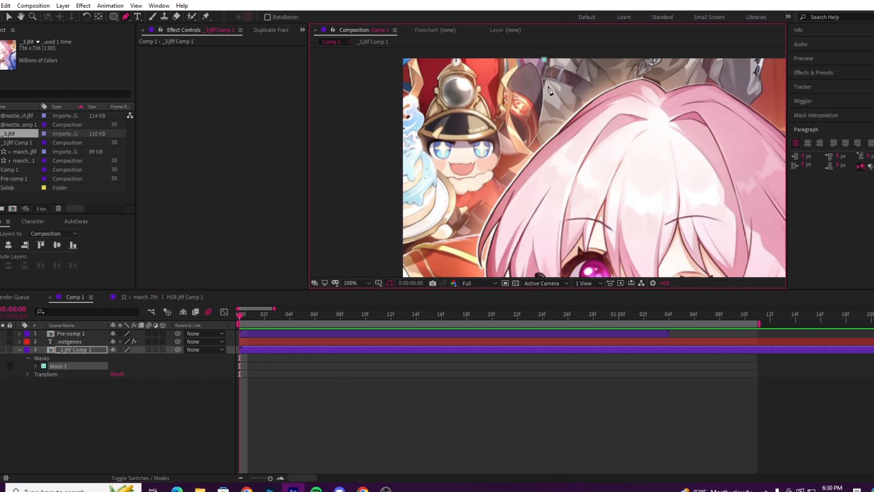
{"action": "left_click", "coordinate": [545, 122]}
{"action": "left_click", "coordinate": [526, 156]}
{"action": "left_click", "coordinate": [495, 198]}
{"action": "left_click", "coordinate": [475, 236]}
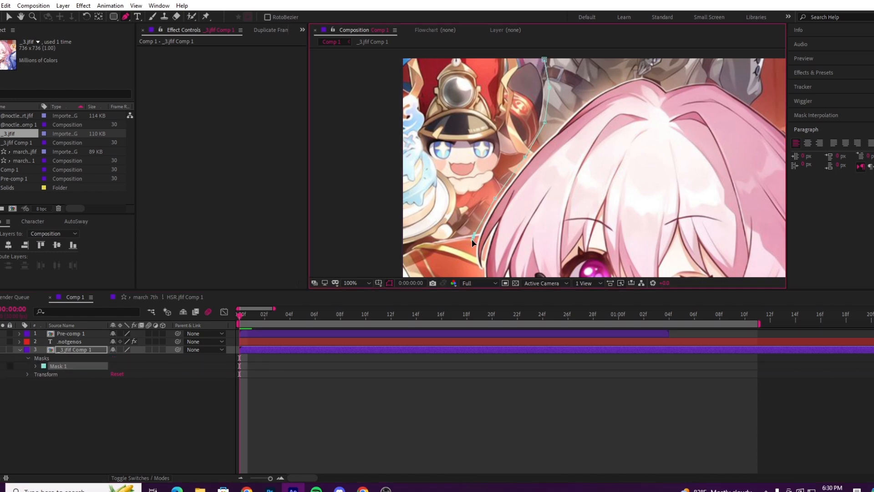
{"action": "left_click", "coordinate": [426, 266]}
{"action": "left_click", "coordinate": [354, 263]}
{"action": "left_click", "coordinate": [360, 141]}
{"action": "left_click", "coordinate": [367, 69]}
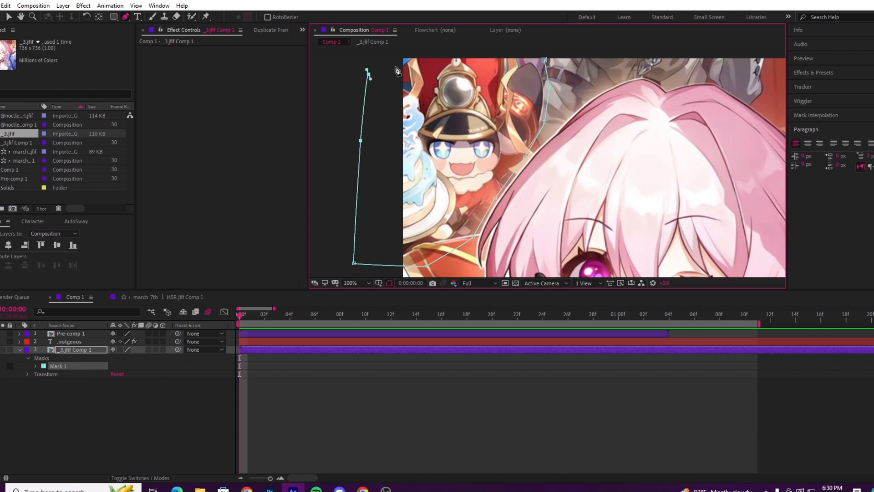
{"action": "left_click", "coordinate": [396, 55]}
{"action": "left_click", "coordinate": [469, 54]}
{"action": "left_click_drag", "start_coordinate": [516, 68], "coordinate": [505, 93]}
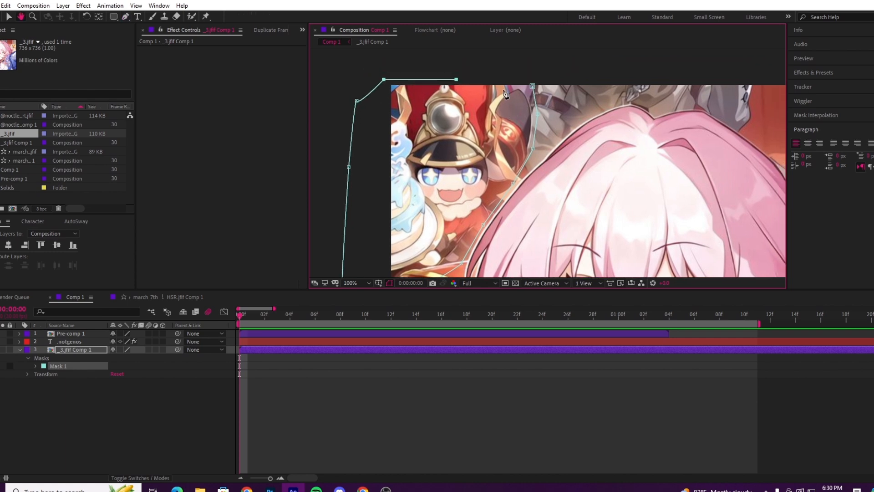
{"action": "left_click", "coordinate": [522, 79]}
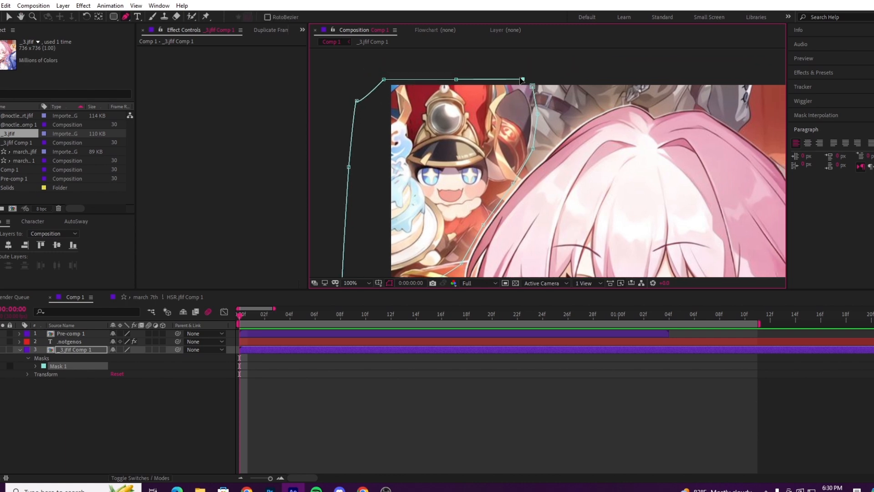
{"action": "left_click", "coordinate": [532, 87]}
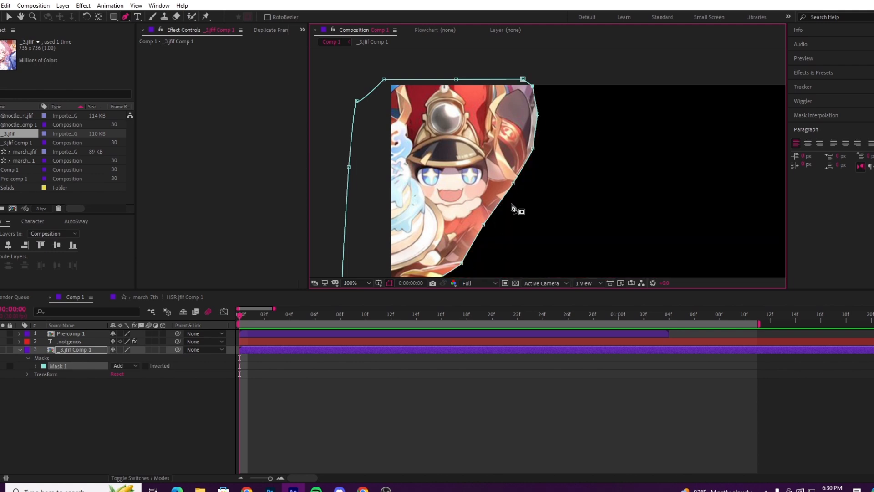
Step: Fit the whole composition in view and try inverting Mask 1, restoring it to non-inverted
{"action": "scroll", "coordinate": [540, 172], "scroll_direction": "down", "scroll_amount": 2}
{"action": "left_click_drag", "start_coordinate": [548, 198], "coordinate": [488, 152]}
{"action": "scroll", "coordinate": [541, 137], "scroll_direction": "down", "scroll_amount": 2}
{"action": "scroll", "coordinate": [490, 155], "scroll_direction": "up", "scroll_amount": 2}
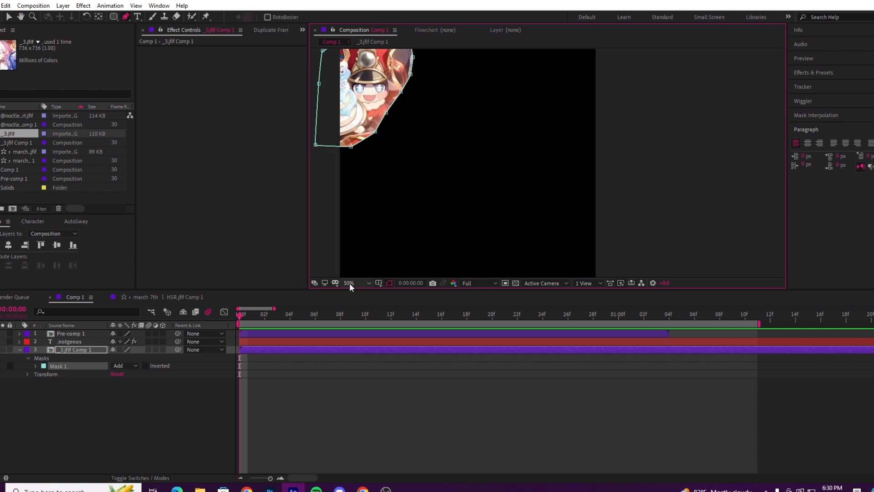
{"action": "left_click", "coordinate": [349, 283]}
{"action": "left_click", "coordinate": [363, 303]}
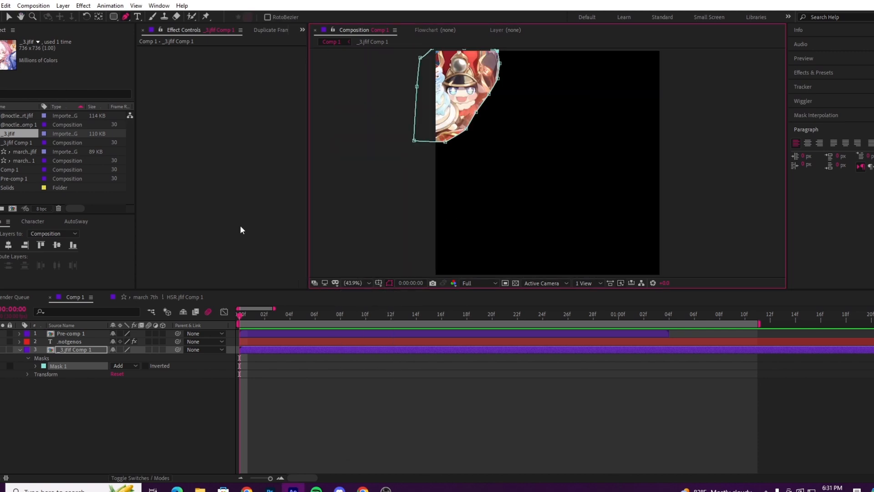
{"action": "left_click", "coordinate": [11, 17]}
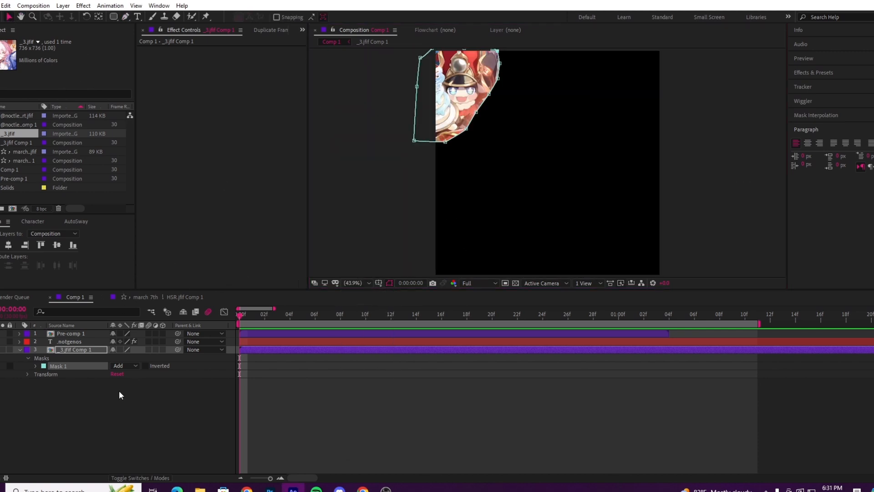
{"action": "left_click", "coordinate": [146, 366]}
{"action": "left_click", "coordinate": [145, 367]}
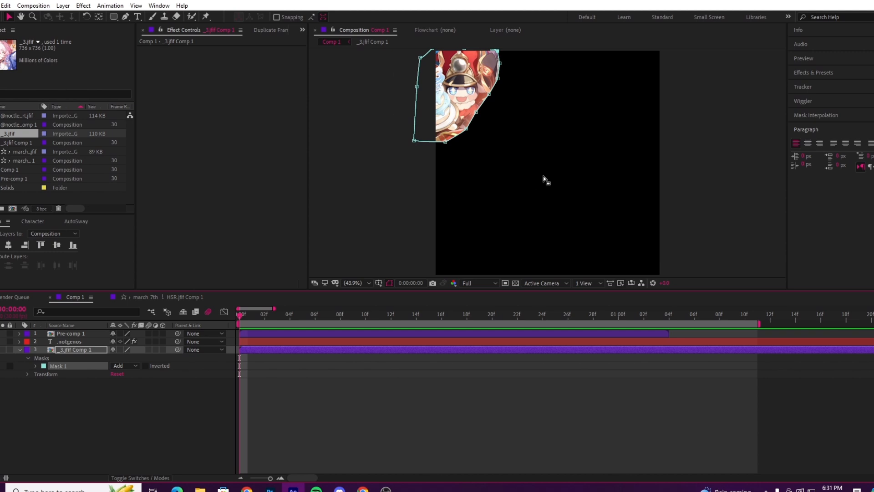
Step: Set the mode of Mask 1 on _3.jfif Comp 1 to None, leaving Inverted off
{"action": "left_click", "coordinate": [132, 366]}
{"action": "left_click", "coordinate": [75, 392]}
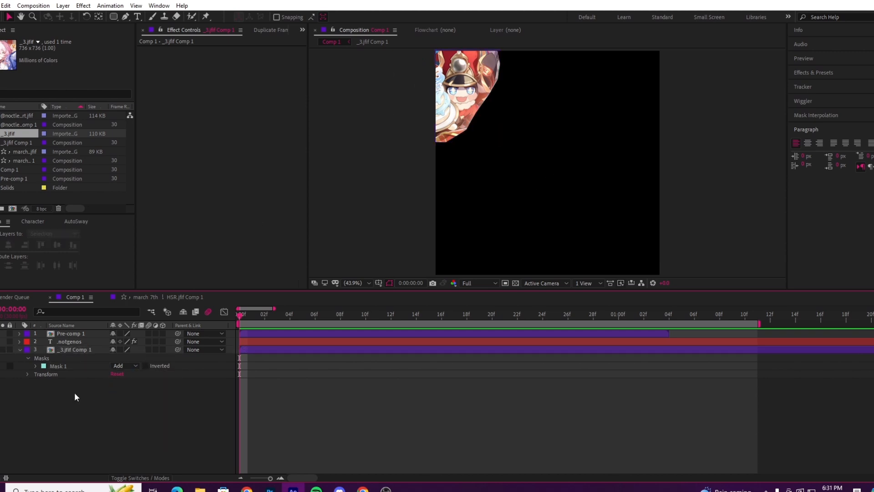
{"action": "left_click", "coordinate": [145, 366]}
{"action": "left_click", "coordinate": [145, 366]}
{"action": "left_click", "coordinate": [135, 366]}
{"action": "left_click", "coordinate": [118, 374]}
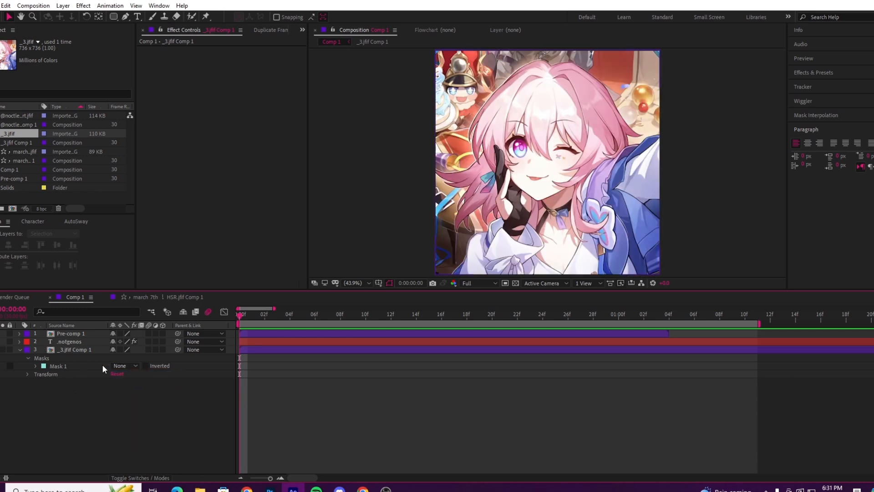
Step: Draw a second, seven-point closed Pen tool mask on _3.jfif Comp 1 around the pink-haired character's face, keeping Mask 1's mode at None
{"action": "left_click", "coordinate": [272, 351]}
{"action": "left_click", "coordinate": [132, 16]}
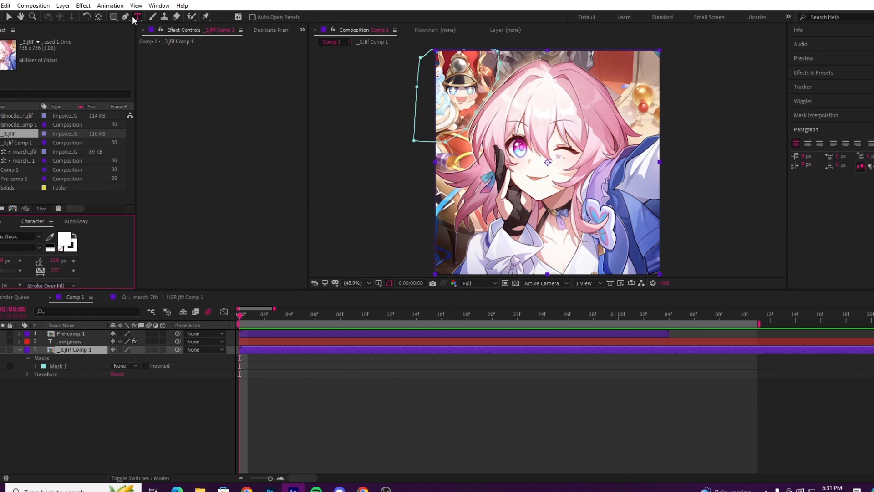
{"action": "left_click", "coordinate": [126, 16]}
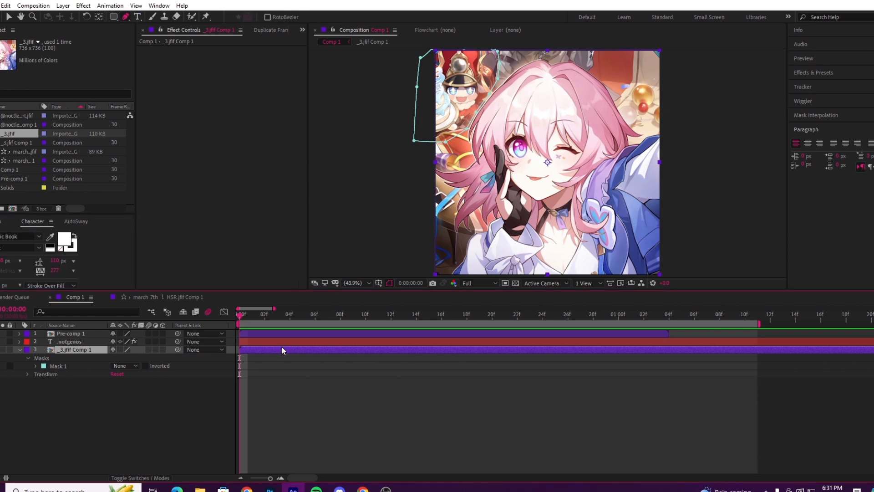
{"action": "left_click", "coordinate": [560, 106]}
{"action": "left_click", "coordinate": [518, 110]}
{"action": "left_click", "coordinate": [492, 127]}
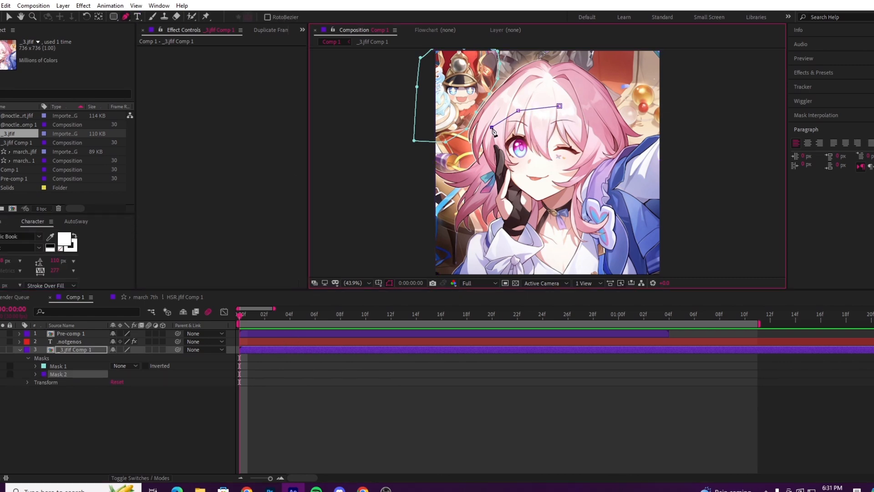
{"action": "left_click", "coordinate": [487, 195]}
{"action": "left_click", "coordinate": [535, 221]}
{"action": "left_click", "coordinate": [592, 199]}
{"action": "left_click", "coordinate": [605, 147]}
{"action": "left_click", "coordinate": [560, 106]}
{"action": "left_click", "coordinate": [10, 18]}
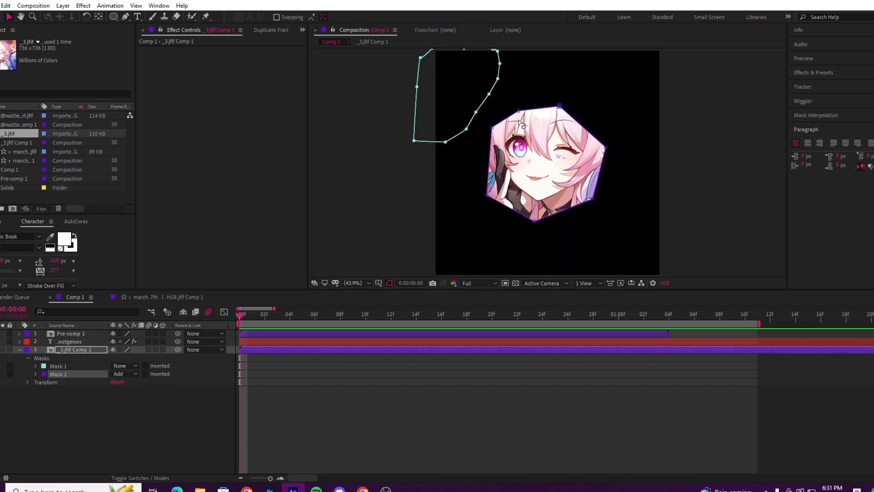
{"action": "left_click", "coordinate": [121, 366]}
{"action": "left_click", "coordinate": [98, 397]}
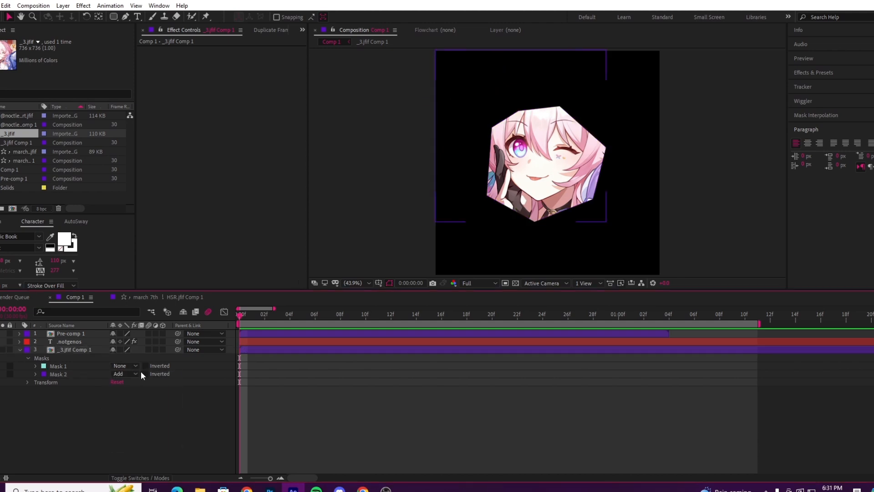
Step: Set Mask 2's mode to None and Mask 1's mode to Subtract on _3.jfif Comp 1
{"action": "left_click", "coordinate": [133, 374]}
{"action": "left_click", "coordinate": [132, 383]}
{"action": "left_click", "coordinate": [122, 367]}
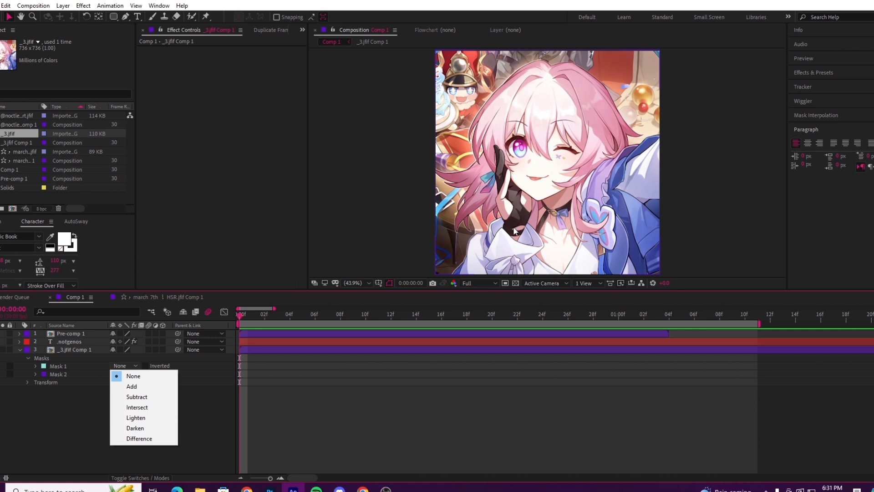
{"action": "left_click", "coordinate": [169, 401]}
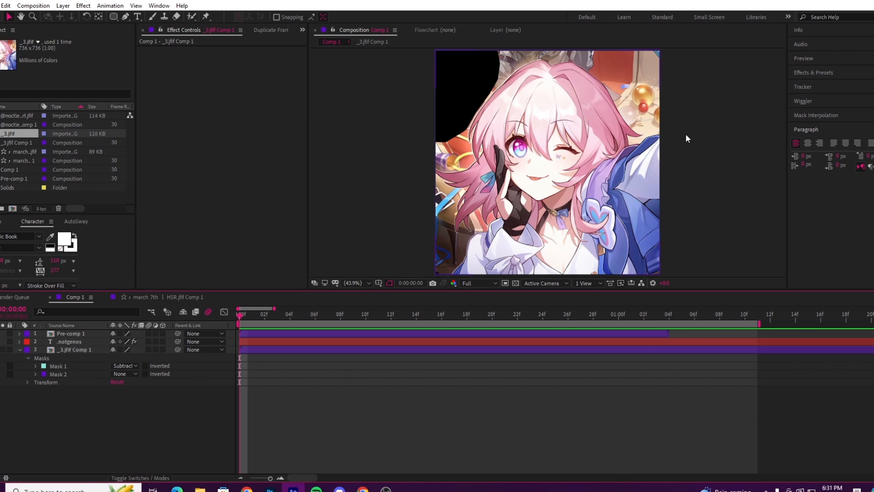
Step: Delete Mask 1 and Mask 2 together from the _3.jfif Comp 1 layer
{"action": "left_click", "coordinate": [57, 368]}
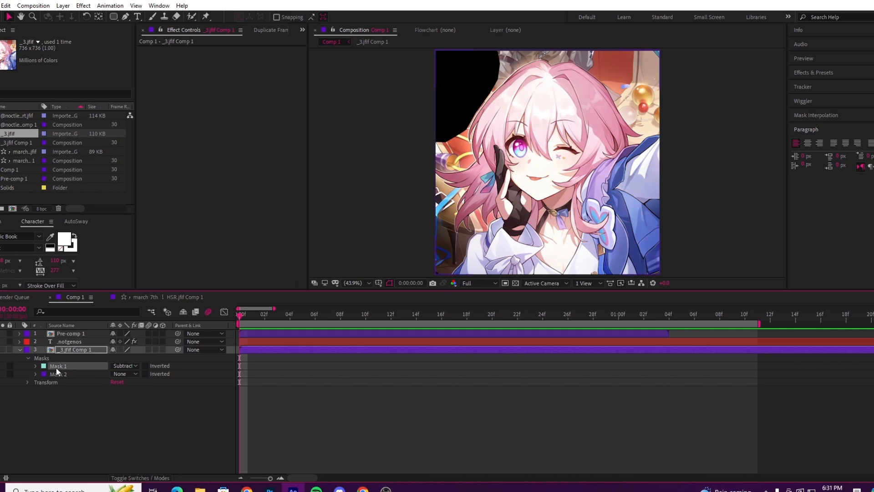
{"action": "left_click", "coordinate": [63, 373], "text": "shift"}
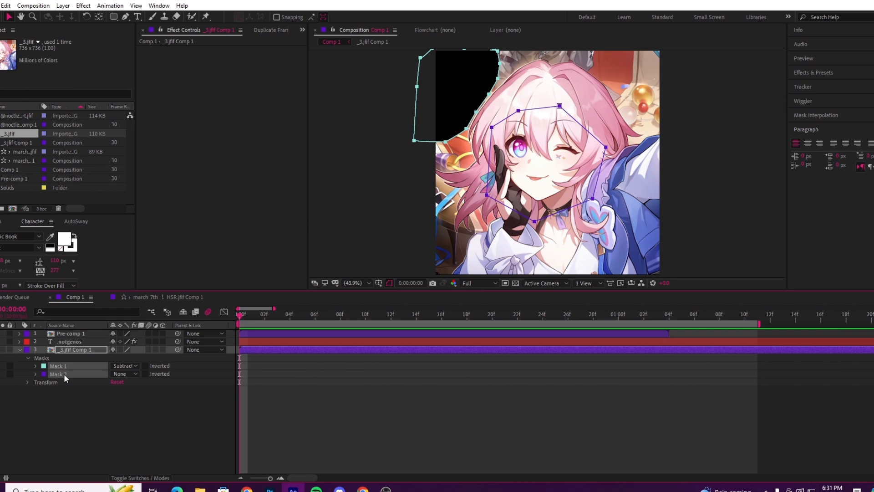
{"action": "key", "text": "Delete"}
{"action": "left_click", "coordinate": [126, 412]}
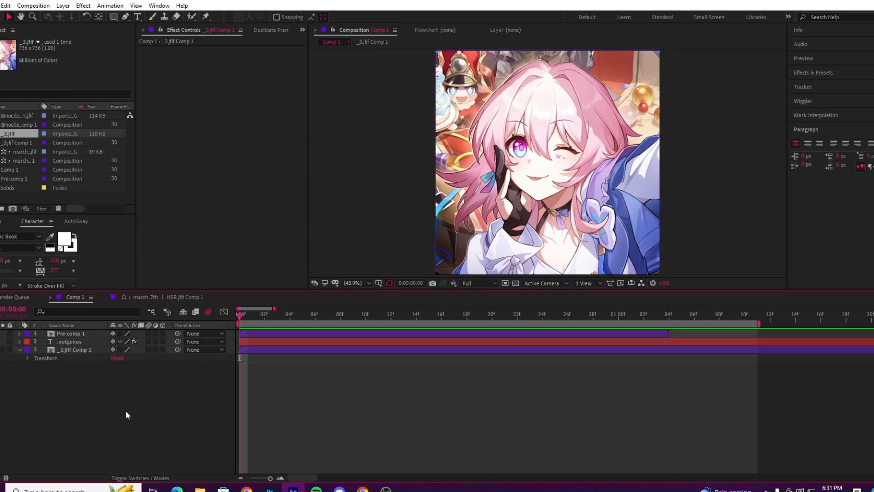
{"action": "left_click", "coordinate": [83, 335]}
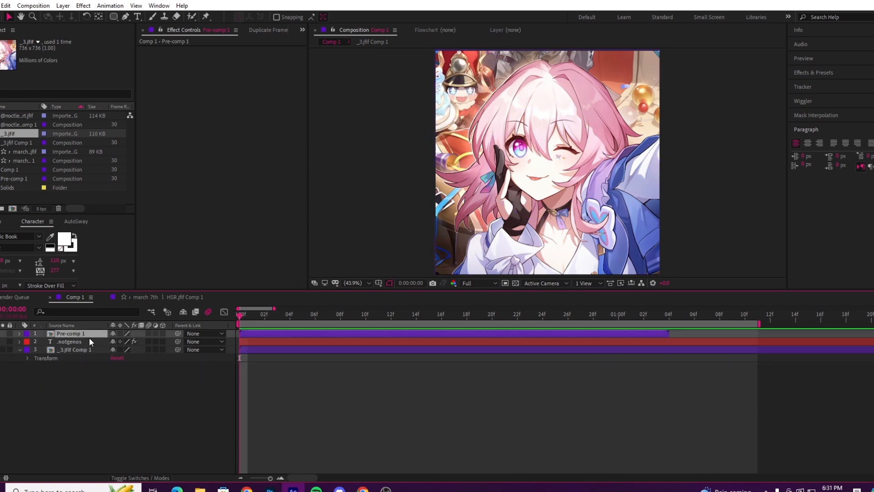
{"action": "left_click", "coordinate": [79, 350], "text": "shift"}
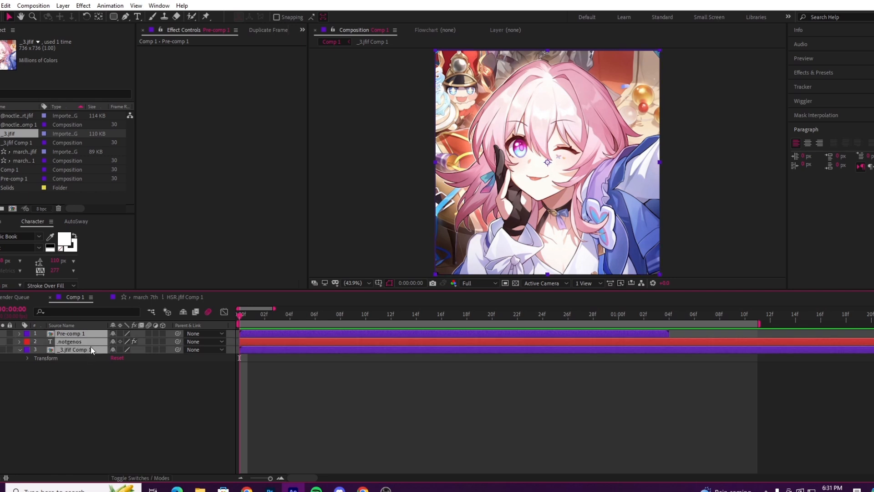
{"action": "left_click", "coordinate": [92, 397]}
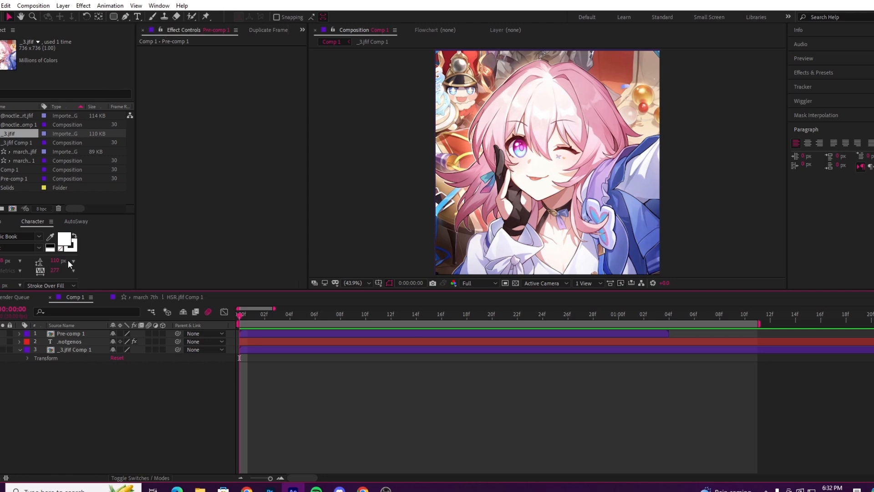
{"action": "right_click", "coordinate": [72, 427]}
{"action": "mouse_move", "coordinate": [119, 329]}
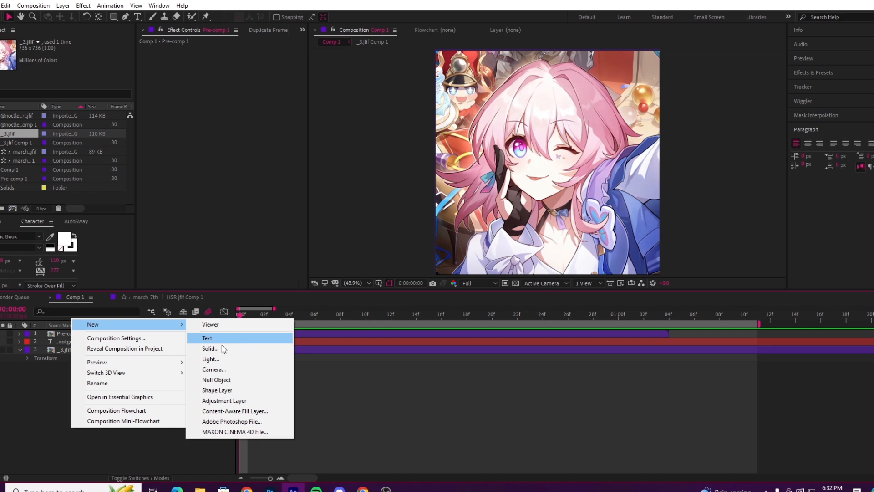
{"action": "left_click", "coordinate": [58, 391]}
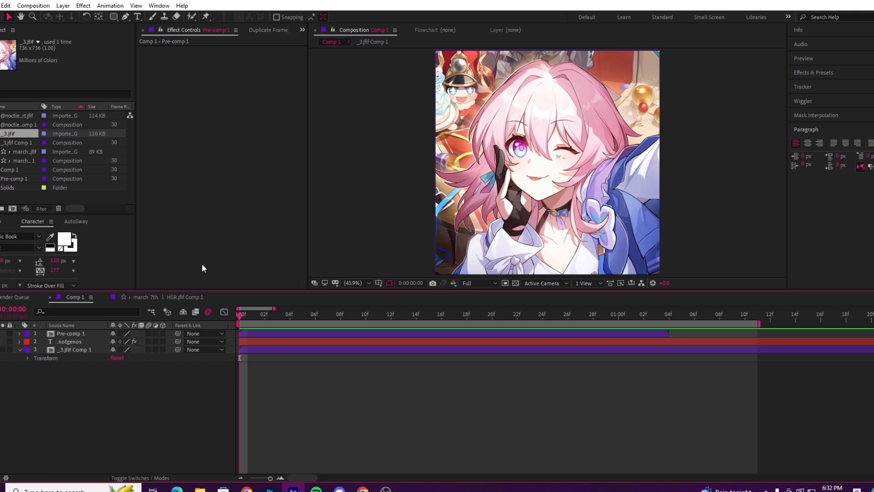
Step: Try the Eraser tool over the pink-haired character in _3.jfif Comp 1's layer view, undo the strokes and return to Comp 1
{"action": "left_click", "coordinate": [176, 16]}
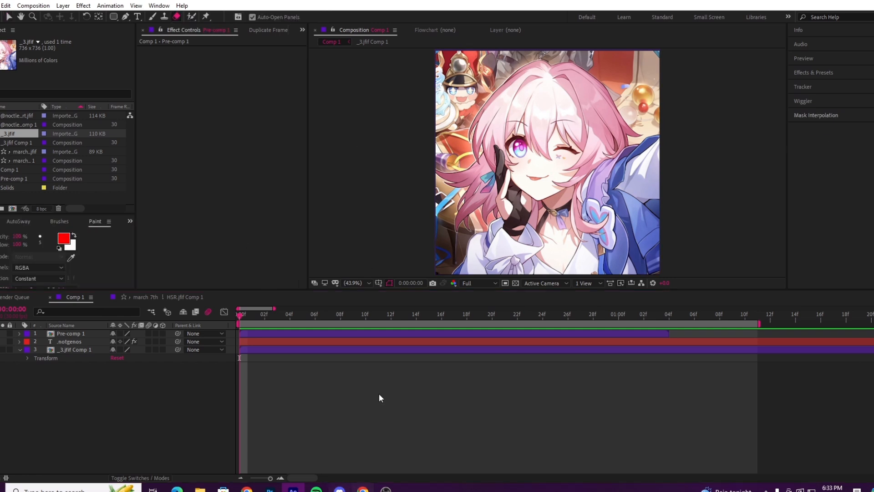
{"action": "left_click", "coordinate": [384, 351]}
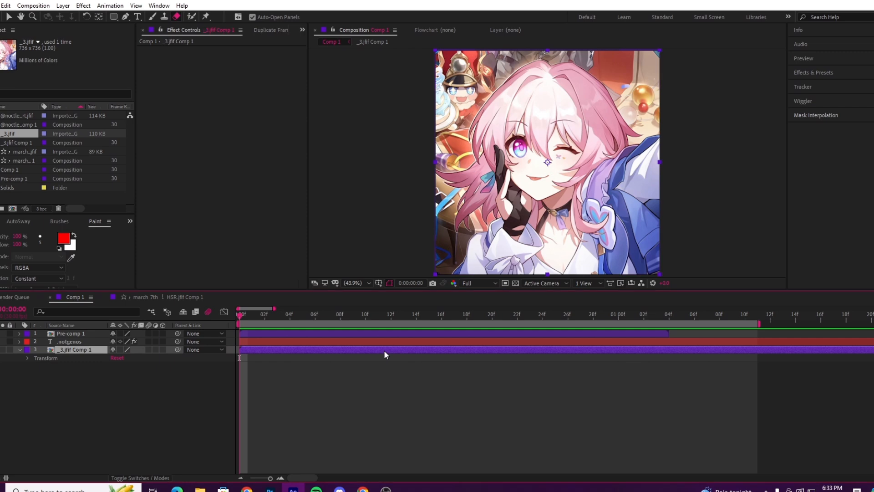
{"action": "double_click", "coordinate": [384, 351]}
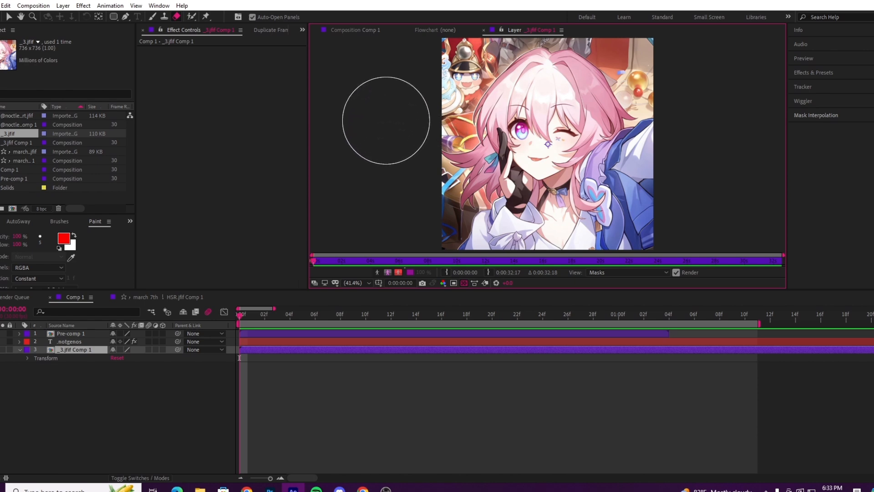
{"action": "mouse_move", "coordinate": [492, 112]}
{"action": "left_mouse_down"}
{"action": "mouse_move", "coordinate": [480, 88]}
{"action": "mouse_move", "coordinate": [532, 145]}
{"action": "mouse_move", "coordinate": [522, 76]}
{"action": "mouse_move", "coordinate": [517, 156]}
{"action": "mouse_move", "coordinate": [542, 82]}
{"action": "mouse_move", "coordinate": [499, 176]}
{"action": "mouse_move", "coordinate": [583, 72]}
{"action": "mouse_move", "coordinate": [479, 183]}
{"action": "mouse_move", "coordinate": [566, 130]}
{"action": "mouse_move", "coordinate": [517, 134]}
{"action": "mouse_move", "coordinate": [420, 167]}
{"action": "left_mouse_up"}
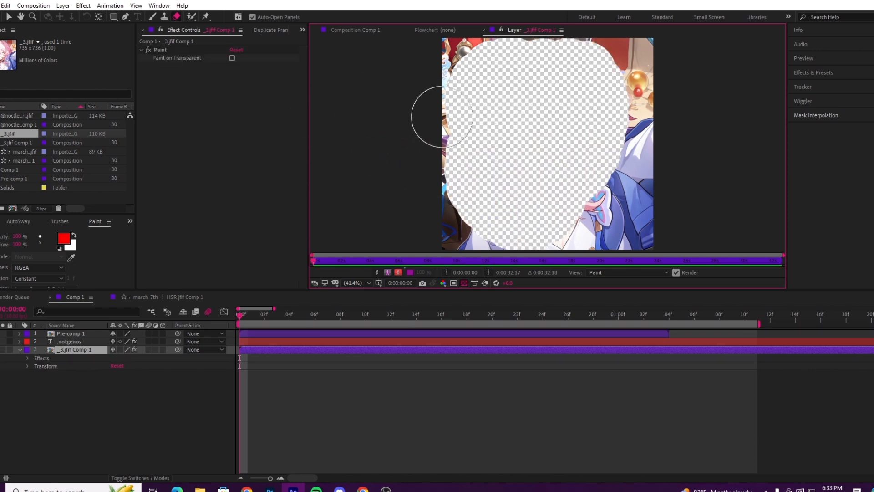
{"action": "mouse_move", "coordinate": [637, 157]}
{"action": "left_mouse_down"}
{"action": "mouse_move", "coordinate": [635, 198]}
{"action": "mouse_move", "coordinate": [595, 221]}
{"action": "mouse_move", "coordinate": [619, 187]}
{"action": "mouse_move", "coordinate": [610, 209]}
{"action": "mouse_move", "coordinate": [630, 147]}
{"action": "mouse_move", "coordinate": [638, 161]}
{"action": "mouse_move", "coordinate": [605, 174]}
{"action": "left_mouse_up"}
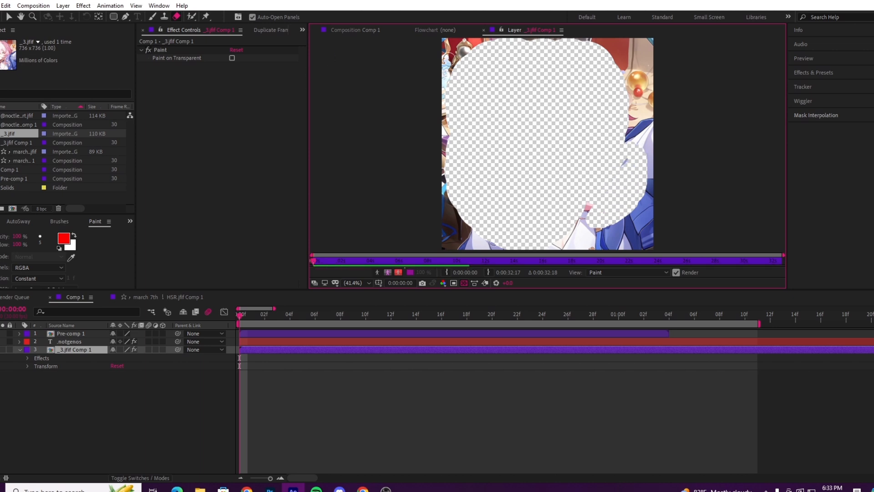
{"action": "key", "text": "ctrl+z"}
{"action": "key", "text": "ctrl+z"}
{"action": "left_click", "coordinate": [354, 30]}
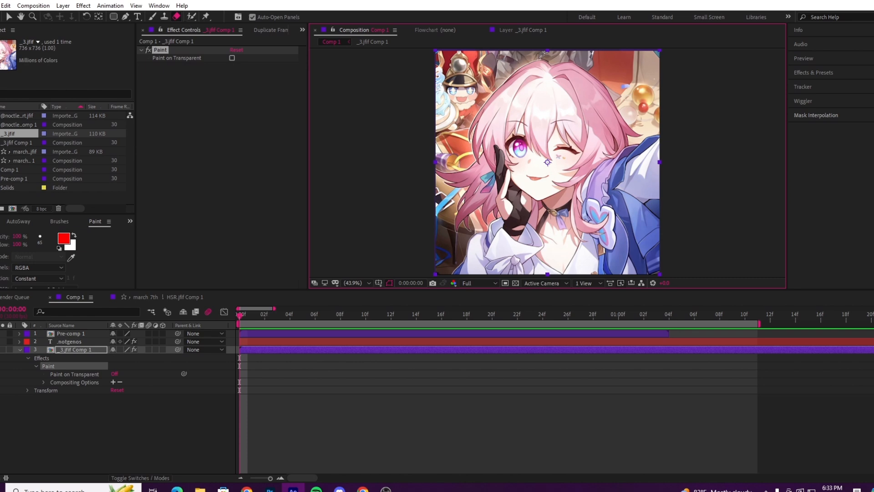
Step: Open _3.jfif Comp 1 in the layer view at frame 0 and mark the character's hair and face as foreground with the Roto Brush
{"action": "left_click", "coordinate": [9, 17]}
{"action": "left_click", "coordinate": [192, 17]}
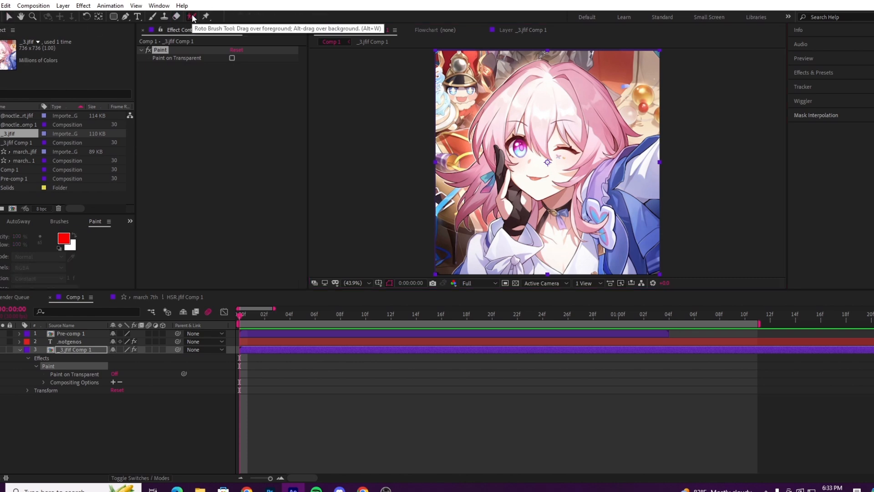
{"action": "left_click", "coordinate": [79, 349]}
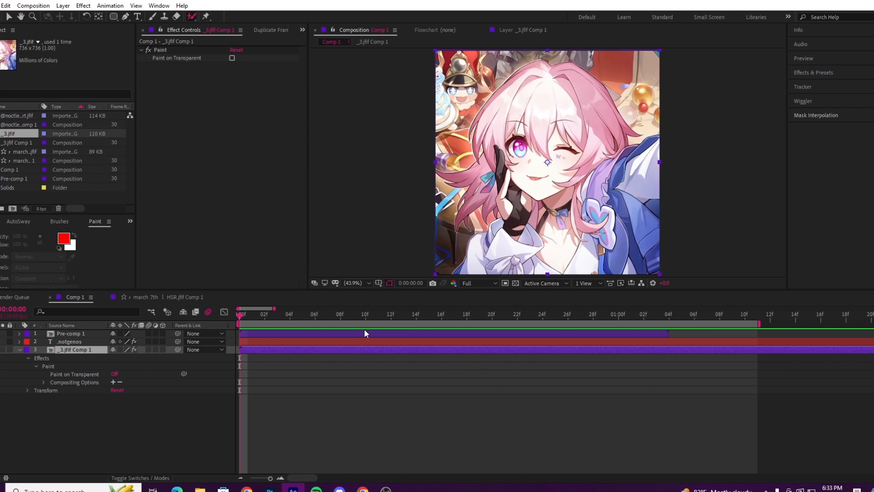
{"action": "double_click", "coordinate": [384, 351]}
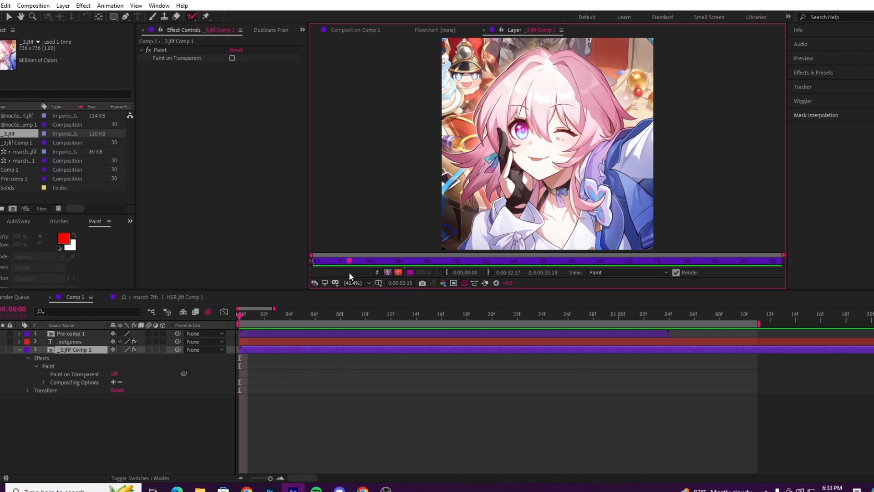
{"action": "key", "text": "Home"}
{"action": "key", "text": "period"}
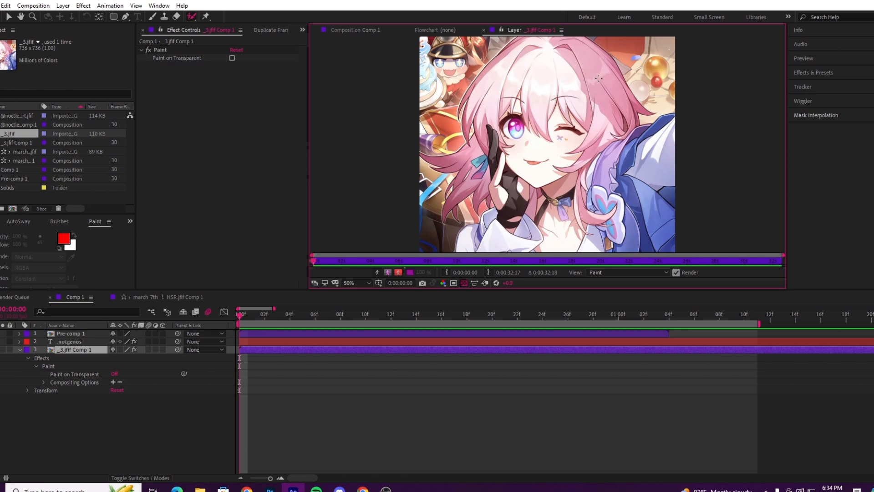
{"action": "key", "text": "space"}
{"action": "mouse_move", "coordinate": [593, 78]}
{"action": "left_mouse_down"}
{"action": "mouse_move", "coordinate": [570, 91]}
{"action": "mouse_move", "coordinate": [585, 93]}
{"action": "mouse_move", "coordinate": [562, 59]}
{"action": "mouse_move", "coordinate": [549, 60]}
{"action": "mouse_move", "coordinate": [493, 112]}
{"action": "left_mouse_up"}
{"action": "mouse_move", "coordinate": [562, 76]}
{"action": "left_mouse_down"}
{"action": "mouse_move", "coordinate": [539, 107]}
{"action": "mouse_move", "coordinate": [559, 163]}
{"action": "left_mouse_up"}
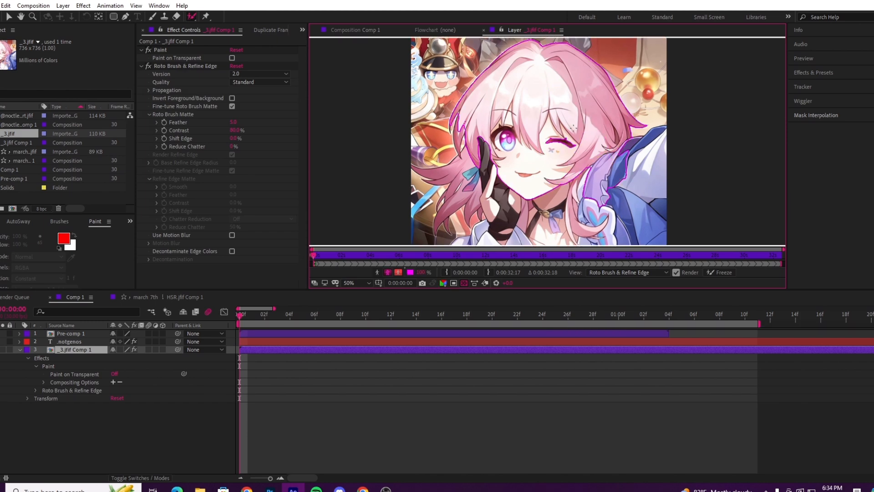
Step: Extend the Roto Brush foreground over the character's blue-ribboned hair side, gloved hand and white sleeve
{"action": "mouse_move", "coordinate": [574, 129]}
{"action": "left_mouse_down"}
{"action": "mouse_move", "coordinate": [562, 182]}
{"action": "mouse_move", "coordinate": [565, 137]}
{"action": "left_mouse_up"}
{"action": "key", "text": "space"}
{"action": "left_click_drag", "start_coordinate": [495, 114], "coordinate": [487, 216]}
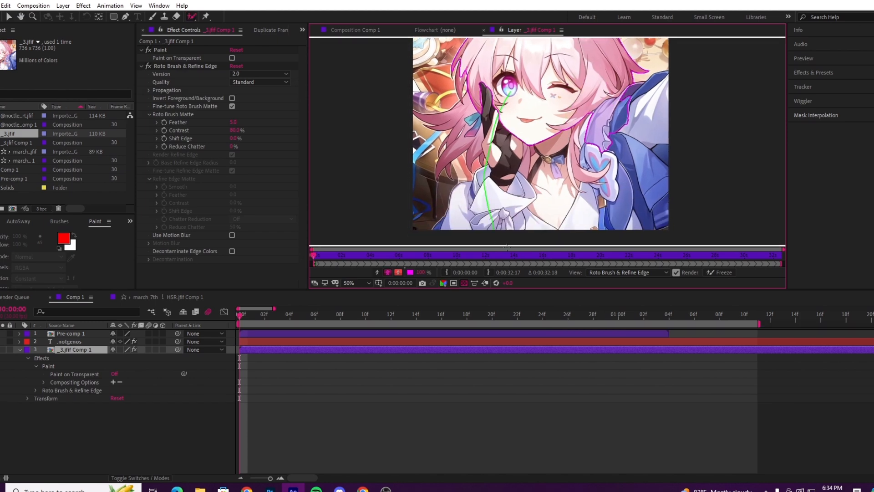
{"action": "left_click_drag", "start_coordinate": [469, 108], "coordinate": [469, 147]}
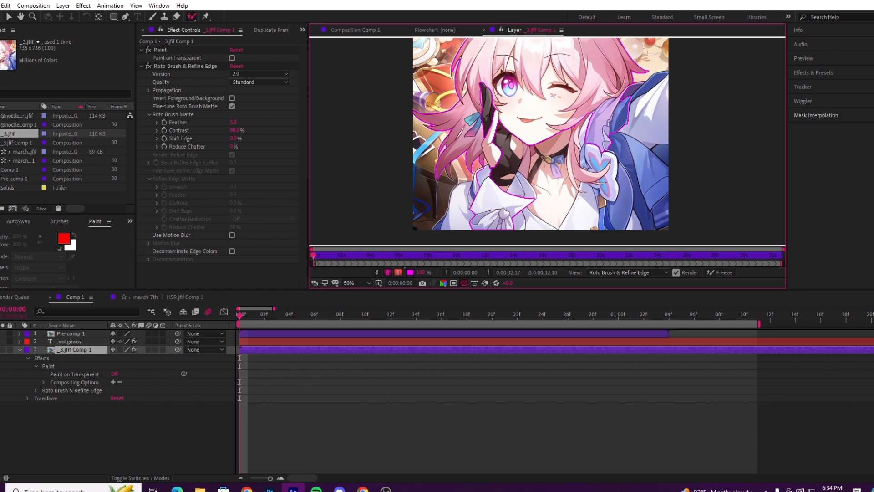
{"action": "mouse_move", "coordinate": [485, 99]}
{"action": "left_mouse_down"}
{"action": "mouse_move", "coordinate": [485, 128]}
{"action": "mouse_move", "coordinate": [524, 211]}
{"action": "left_mouse_up"}
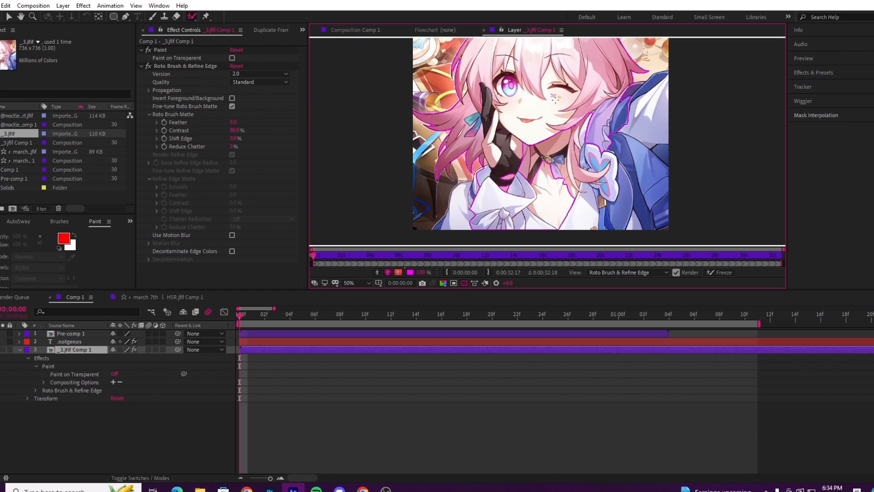
Step: Add Roto Brush foreground strokes across the neck, chest, blue jacket and remaining sleeve areas to complete the character's selection
{"action": "left_click_drag", "start_coordinate": [563, 90], "coordinate": [603, 227]}
{"action": "left_click_drag", "start_coordinate": [561, 137], "coordinate": [548, 216]}
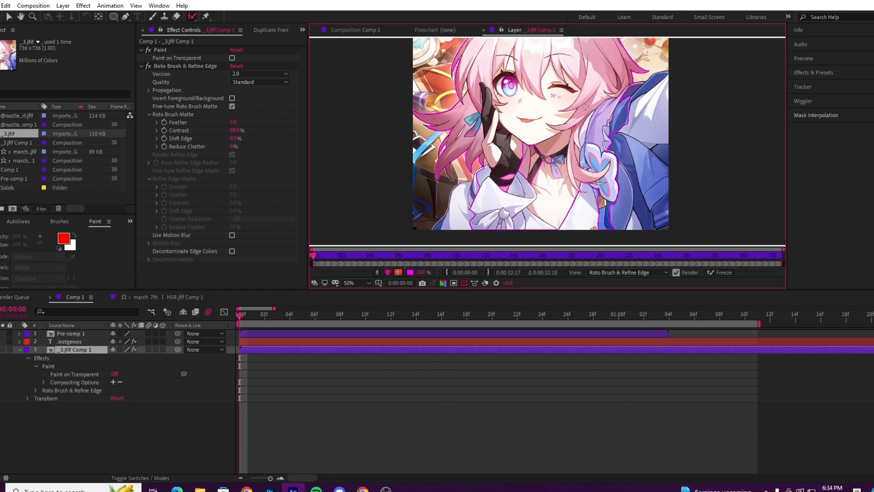
{"action": "left_click_drag", "start_coordinate": [611, 117], "coordinate": [646, 112]}
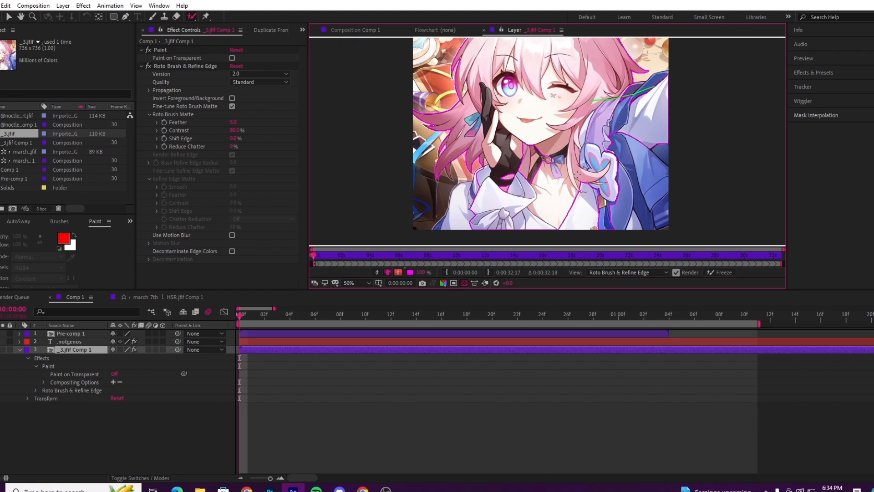
{"action": "mouse_move", "coordinate": [656, 156]}
{"action": "left_mouse_down"}
{"action": "mouse_move", "coordinate": [602, 206]}
{"action": "mouse_move", "coordinate": [543, 223]}
{"action": "left_mouse_up"}
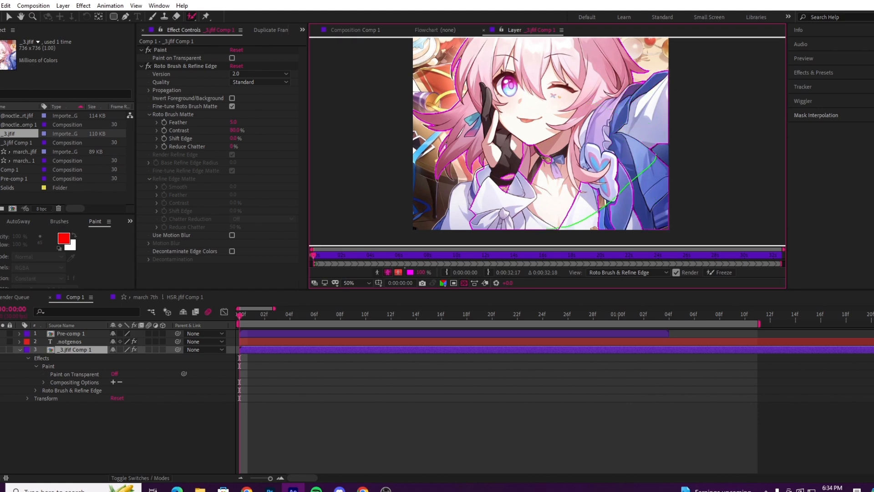
{"action": "mouse_move", "coordinate": [551, 147]}
{"action": "left_mouse_down"}
{"action": "mouse_move", "coordinate": [482, 220]}
{"action": "mouse_move", "coordinate": [475, 188]}
{"action": "mouse_move", "coordinate": [454, 227]}
{"action": "left_mouse_up"}
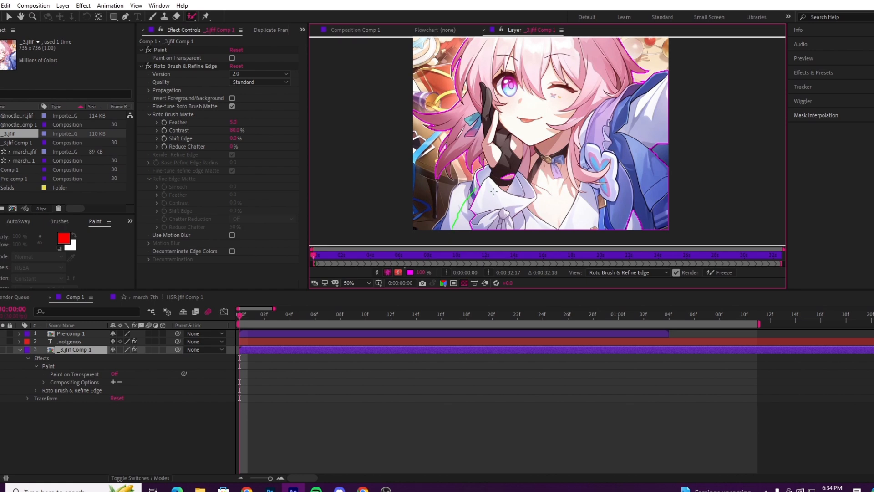
{"action": "left_click_drag", "start_coordinate": [511, 170], "coordinate": [501, 201]}
{"action": "key", "text": "space"}
{"action": "left_click_drag", "start_coordinate": [538, 84], "coordinate": [519, 92]}
{"action": "key", "text": "comma"}
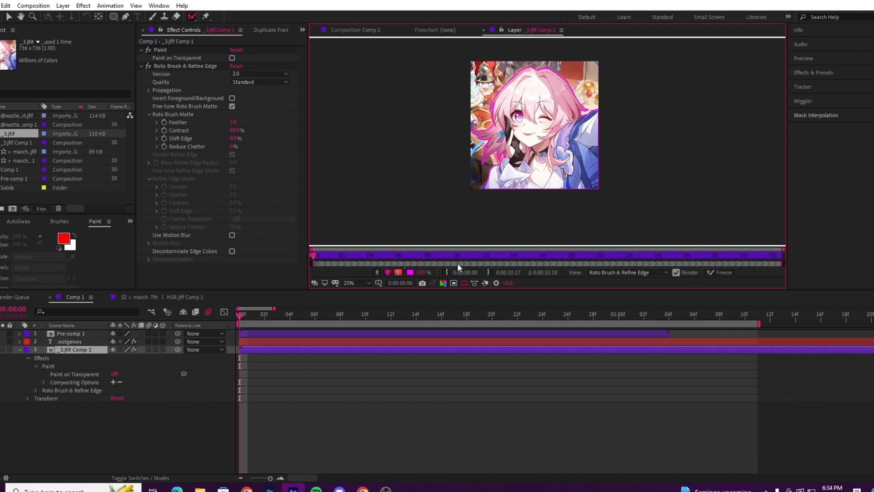
Step: Fit the whole layer in view and set the Roto Brush Matte Feather to 8
{"action": "left_click", "coordinate": [362, 283]}
{"action": "left_click", "coordinate": [364, 304]}
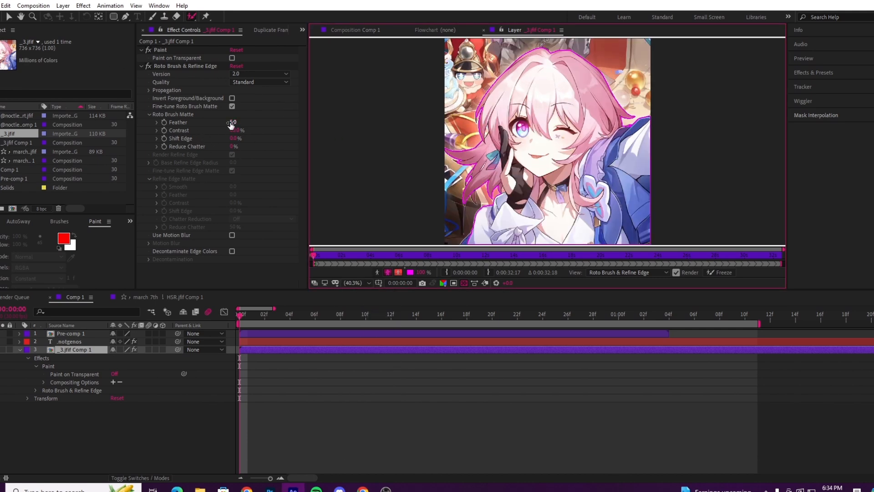
{"action": "left_click", "coordinate": [232, 122]}
{"action": "type", "text": "8"}
{"action": "left_click", "coordinate": [284, 140]}
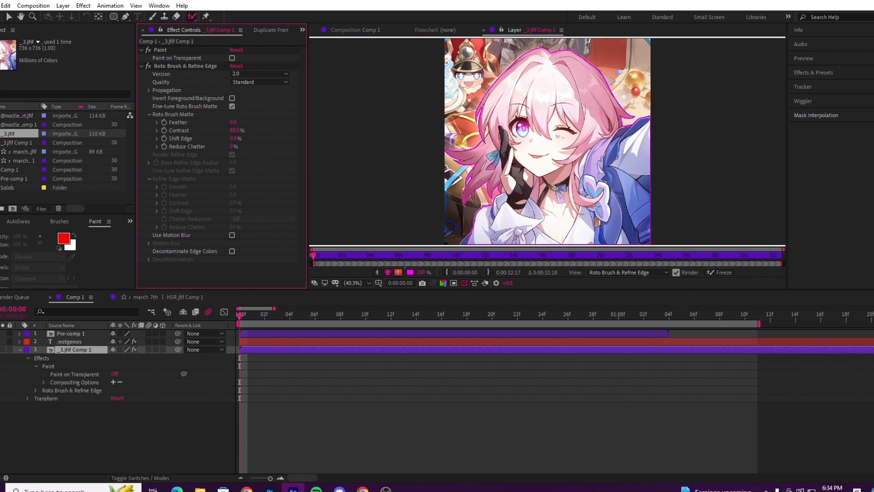
Step: Freeze the Roto Brush & Refine Edge propagation, return to the Comp 1 composition view and switch to the Selection tool
{"action": "left_click", "coordinate": [719, 272]}
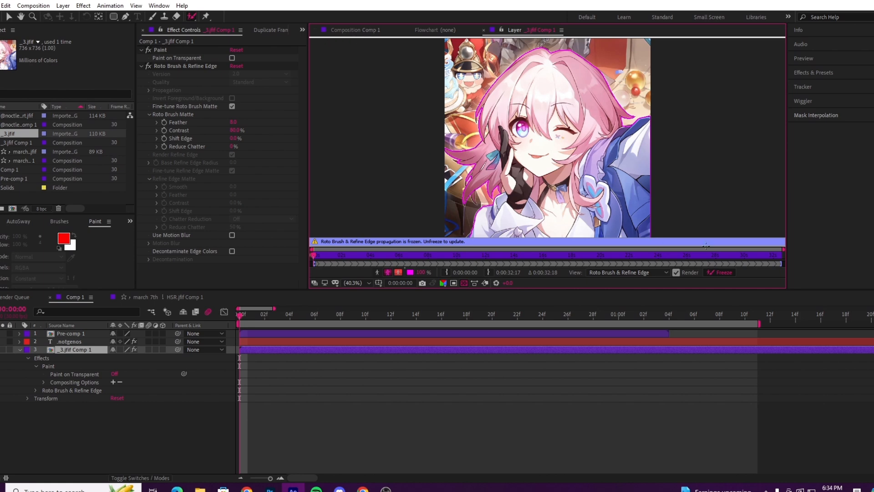
{"action": "left_click", "coordinate": [241, 318]}
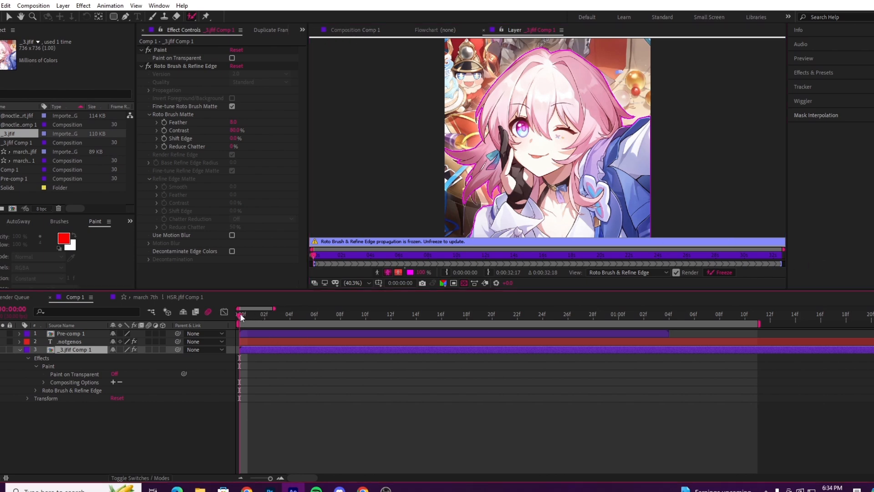
{"action": "left_click", "coordinate": [360, 30]}
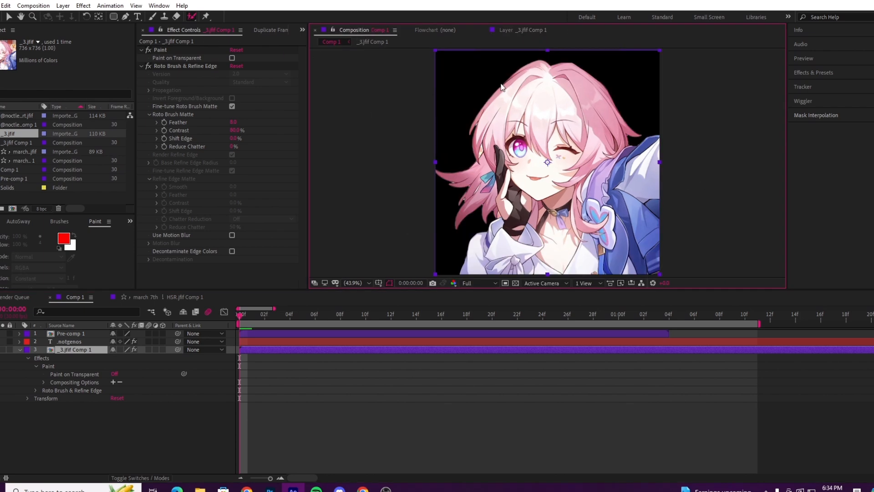
{"action": "left_click", "coordinate": [11, 21]}
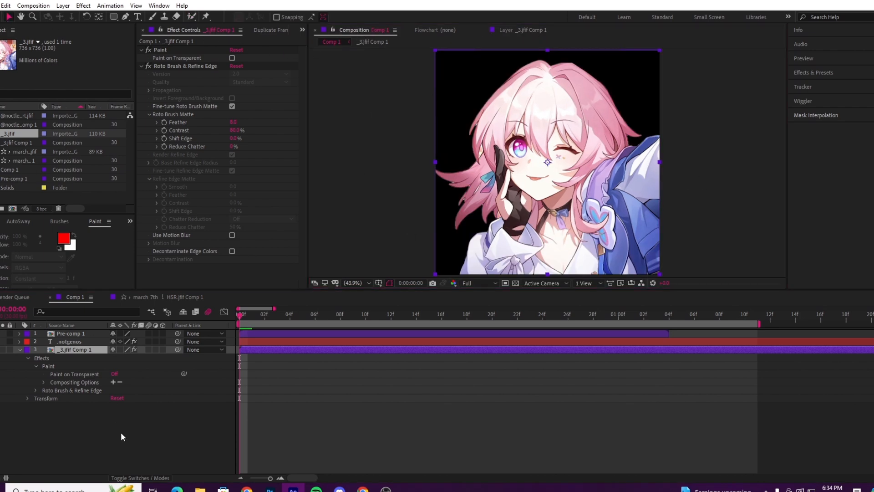
Step: Delete the Paint and Roto Brush & Refine Edge effects from the _3.jfif Comp 1 layer
{"action": "left_click", "coordinate": [157, 422]}
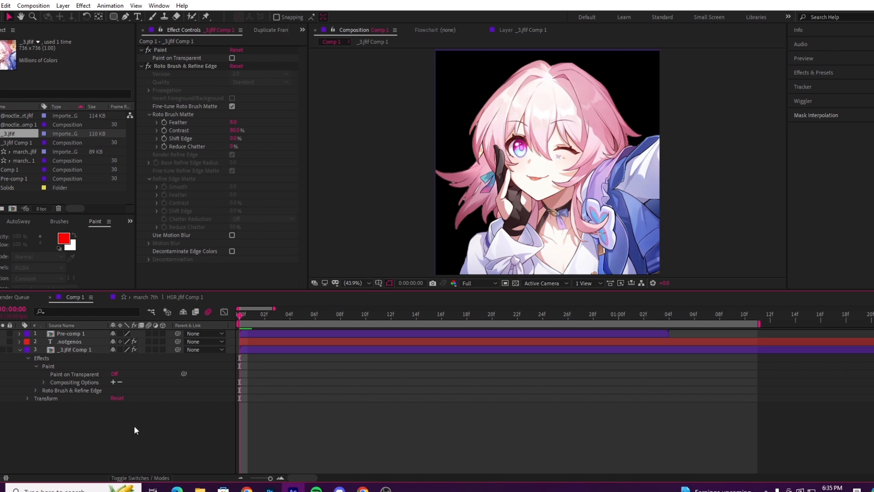
{"action": "left_click", "coordinate": [267, 349]}
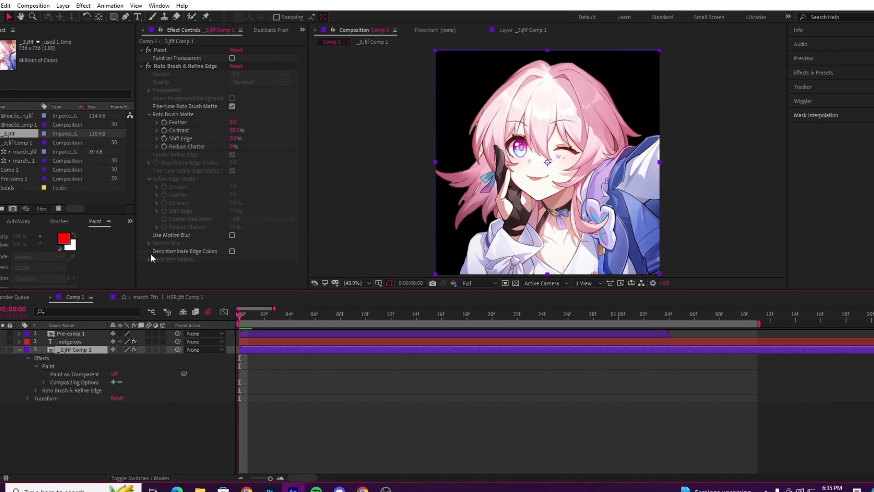
{"action": "left_click", "coordinate": [178, 66]}
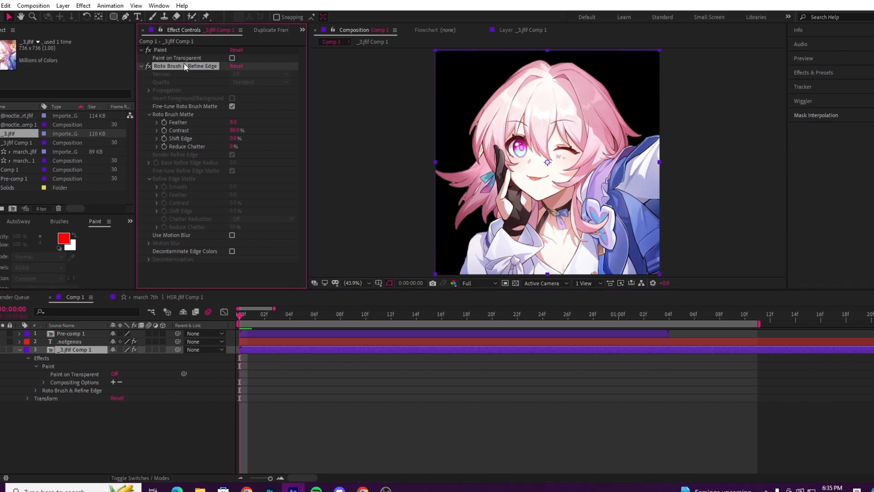
{"action": "left_click", "coordinate": [164, 50], "text": "ctrl"}
{"action": "key", "text": "Delete"}
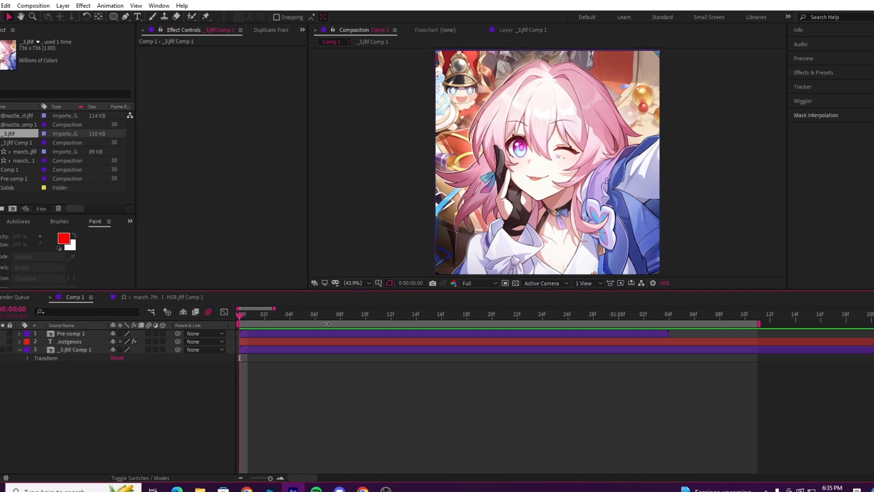
Step: Activate the Puppet Position Pin tool and undo the deletion of the layer's Paint and Roto Brush & Refine Edge effects
{"action": "left_click", "coordinate": [207, 17]}
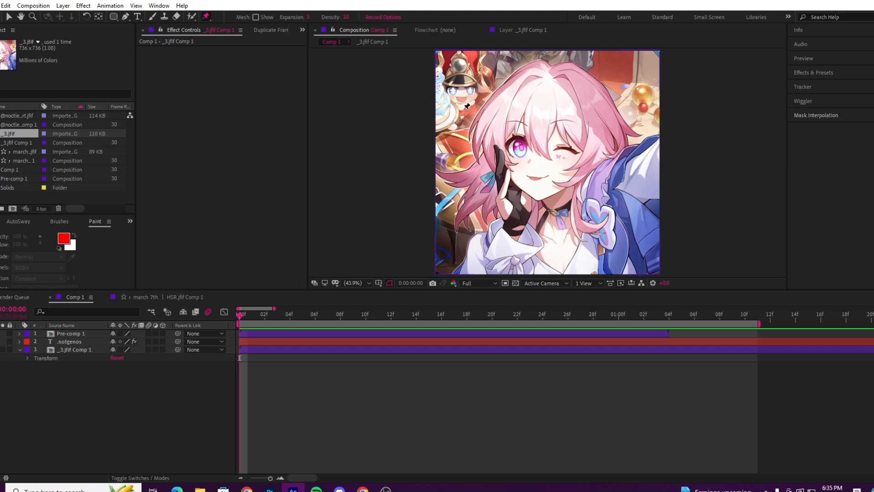
{"action": "left_click", "coordinate": [169, 402]}
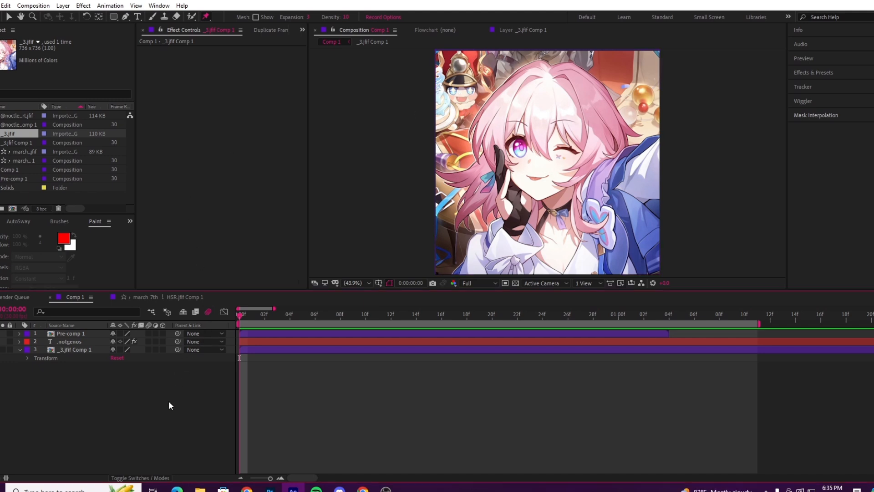
{"action": "key", "text": "ctrl+z"}
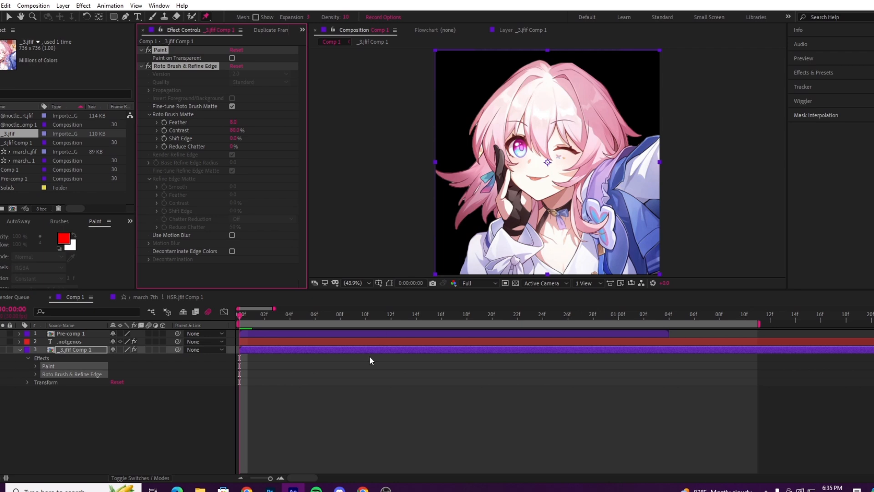
Step: Place two puppet pins on the _3.jfif Comp 1 layer, one on the gloved finger and one on the gloved palm
{"action": "left_click", "coordinate": [359, 353]}
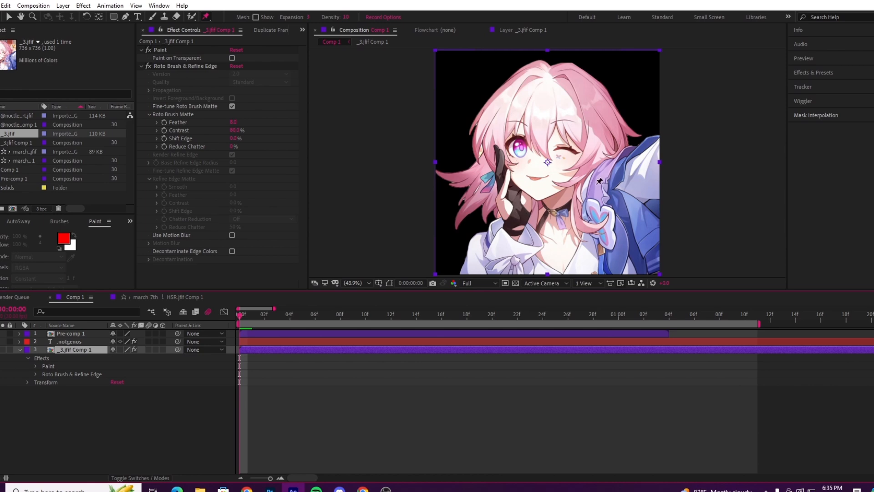
{"action": "left_click", "coordinate": [503, 163]}
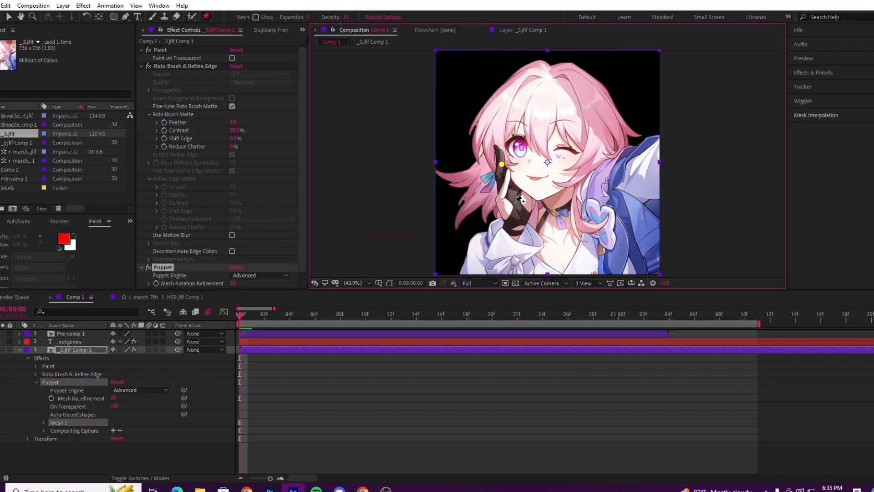
{"action": "left_click", "coordinate": [518, 219]}
{"action": "left_click", "coordinate": [519, 220]}
{"action": "left_click_drag", "start_coordinate": [536, 184], "coordinate": [515, 168]}
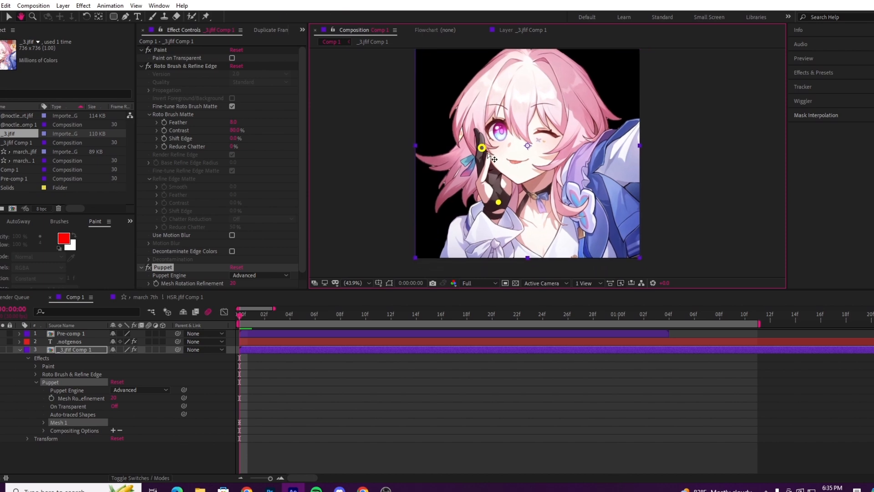
Step: Reveal the puppet pin keyframes and, at frame 5, move the finger pin outward from the face and the palm pin slightly downward
{"action": "left_click", "coordinate": [282, 350]}
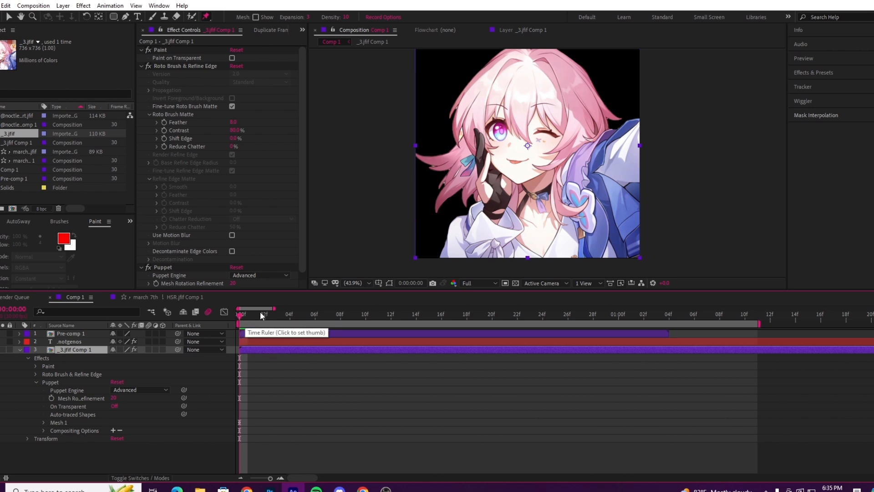
{"action": "key", "text": "u"}
{"action": "left_click", "coordinate": [281, 477]}
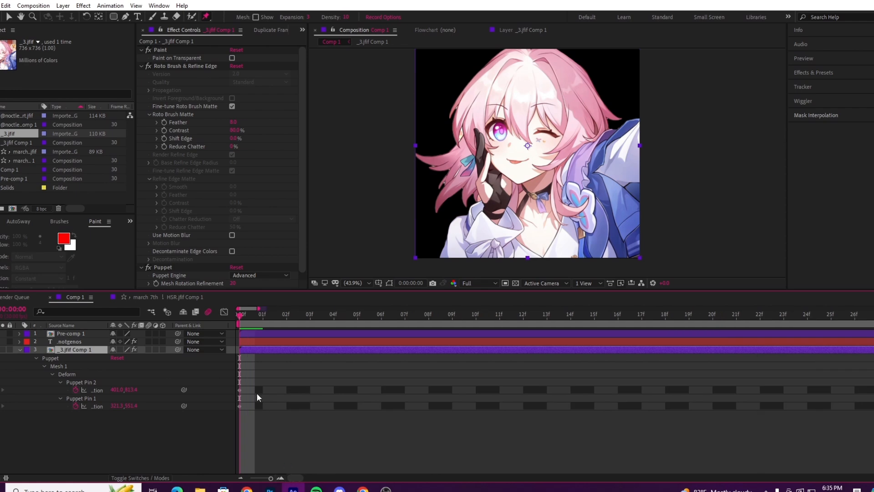
{"action": "left_click_drag", "start_coordinate": [253, 389], "coordinate": [238, 415]}
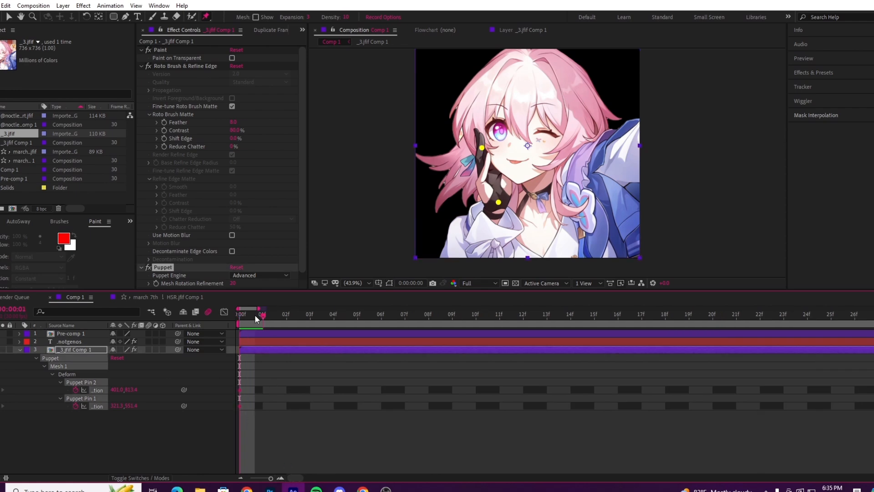
{"action": "left_click_drag", "start_coordinate": [255, 315], "coordinate": [354, 368]}
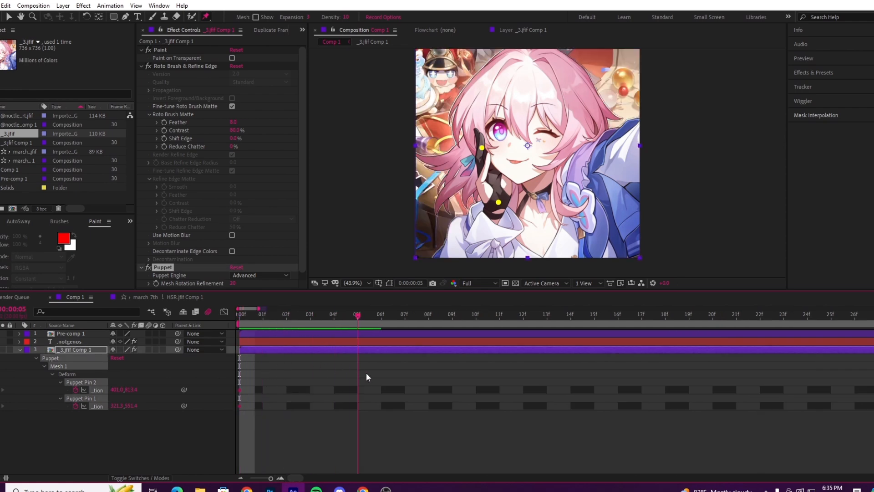
{"action": "left_click", "coordinate": [366, 377]}
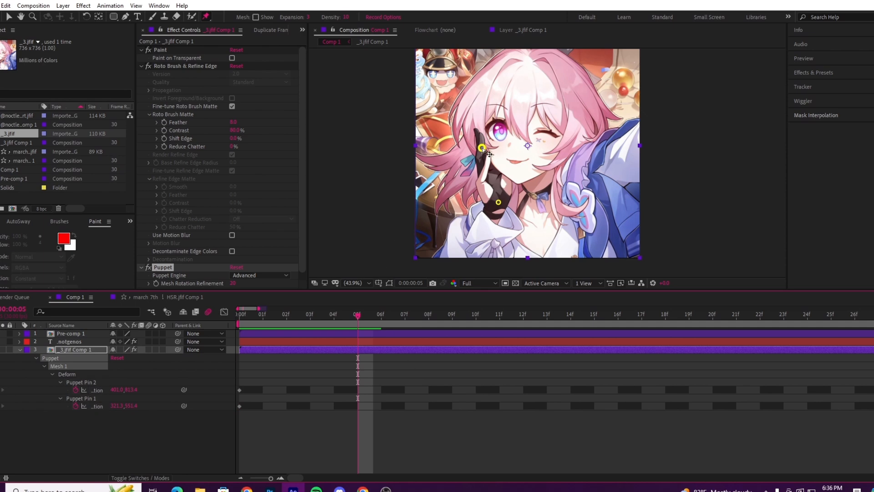
{"action": "left_click_drag", "start_coordinate": [482, 147], "coordinate": [467, 150]}
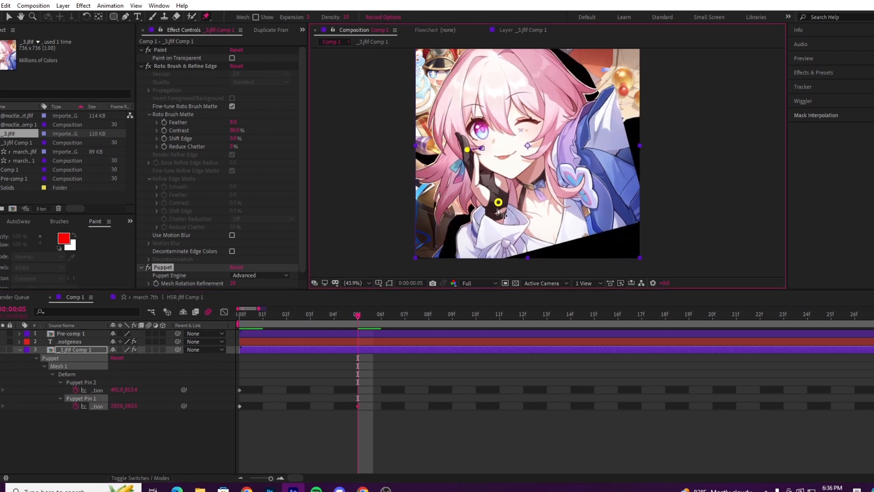
{"action": "left_click_drag", "start_coordinate": [497, 209], "coordinate": [493, 218]}
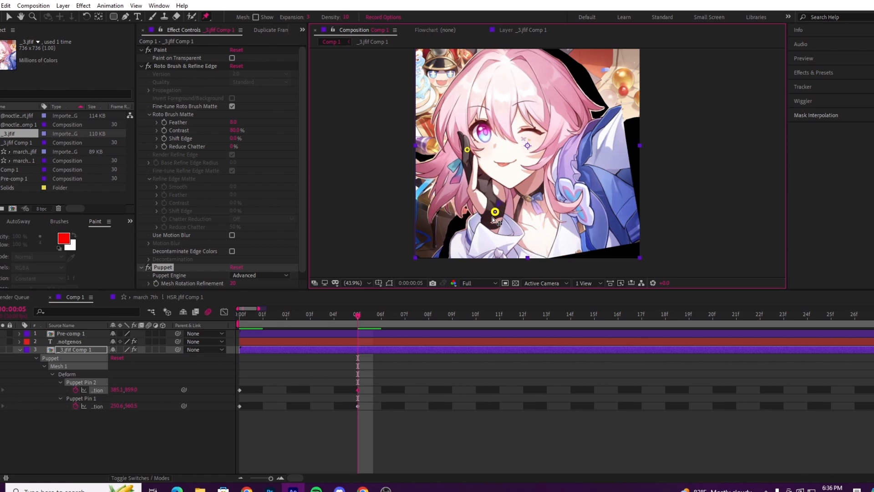
Step: Preview the puppet pin animation by playing and scrubbing between frames 0 and 5, ending at the first frame
{"action": "left_click_drag", "start_coordinate": [308, 317], "coordinate": [363, 322]}
{"action": "key", "text": "space"}
{"action": "left_click", "coordinate": [239, 320]}
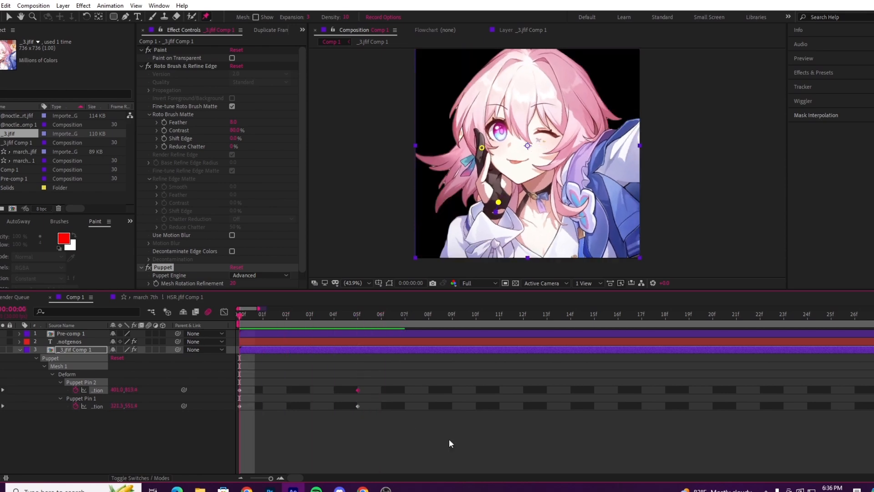
{"action": "left_click_drag", "start_coordinate": [405, 381], "coordinate": [274, 414]}
{"action": "left_click", "coordinate": [299, 357]}
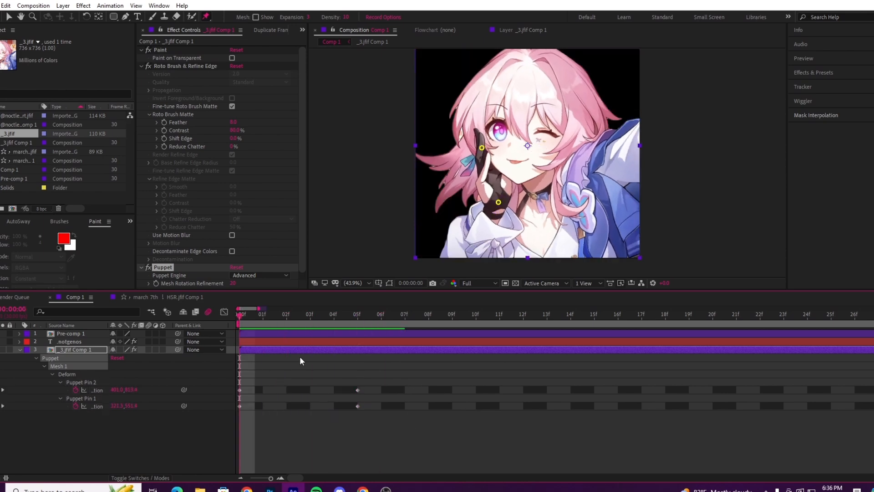
{"action": "left_click_drag", "start_coordinate": [257, 313], "coordinate": [302, 391]}
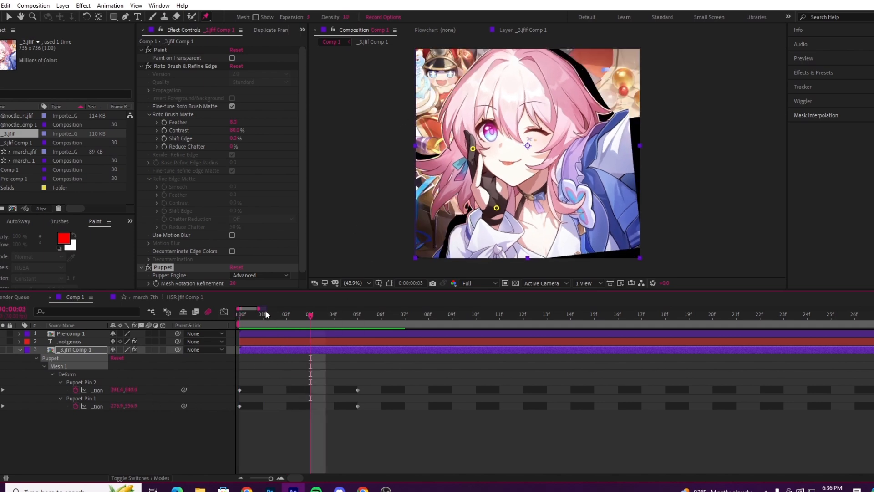
{"action": "left_click_drag", "start_coordinate": [258, 315], "coordinate": [245, 373]}
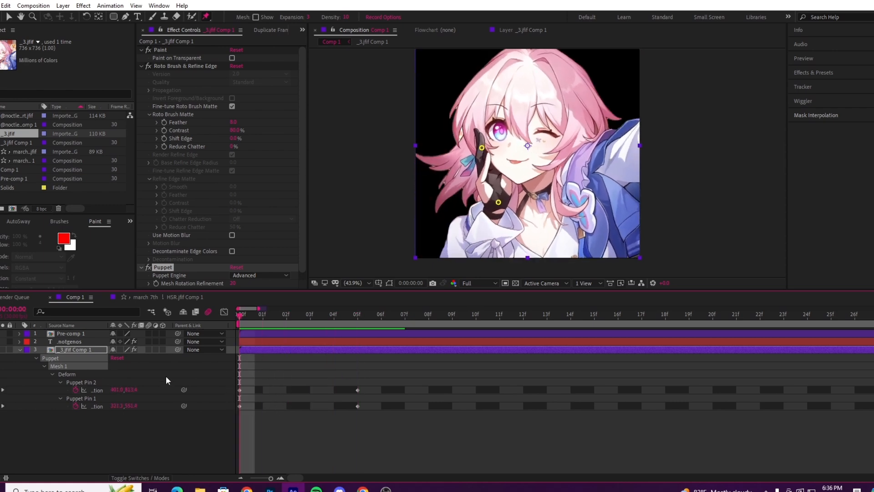
Step: Delete the Paint, Roto Brush & Refine Edge and Puppet effects from the _3.jfif Comp 1 layer and switch to the Selection tool
{"action": "left_click", "coordinate": [176, 51]}
{"action": "left_click", "coordinate": [164, 66], "text": "shift"}
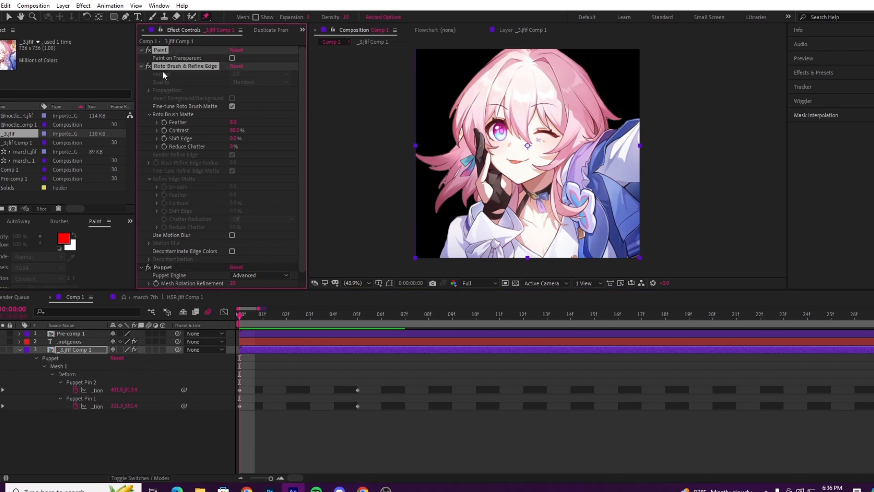
{"action": "key", "text": "Delete"}
{"action": "left_click", "coordinate": [171, 49]}
{"action": "key", "text": "Delete"}
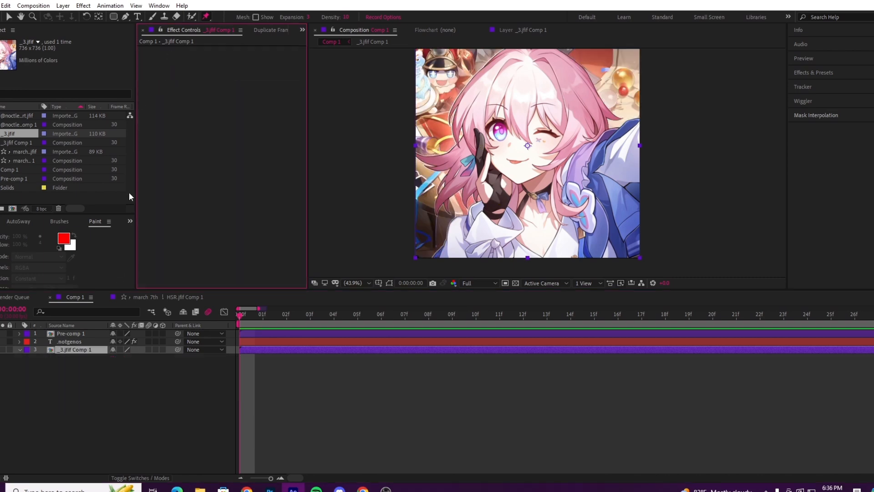
{"action": "left_click", "coordinate": [10, 16]}
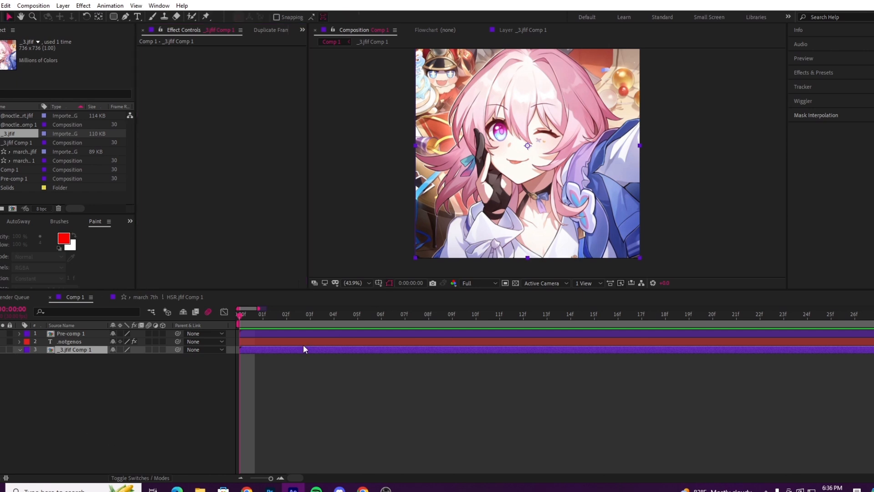